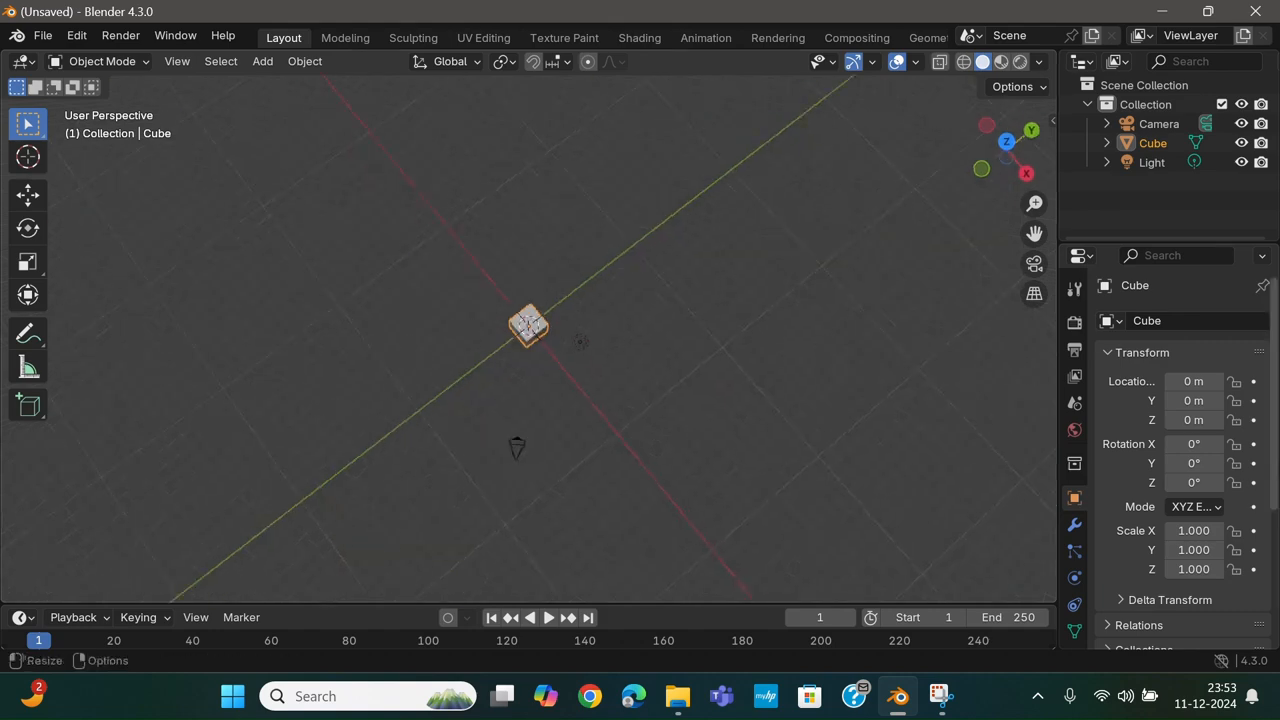
scroll(721, 391, "up", 3)
scroll(656, 331, "up", 3)
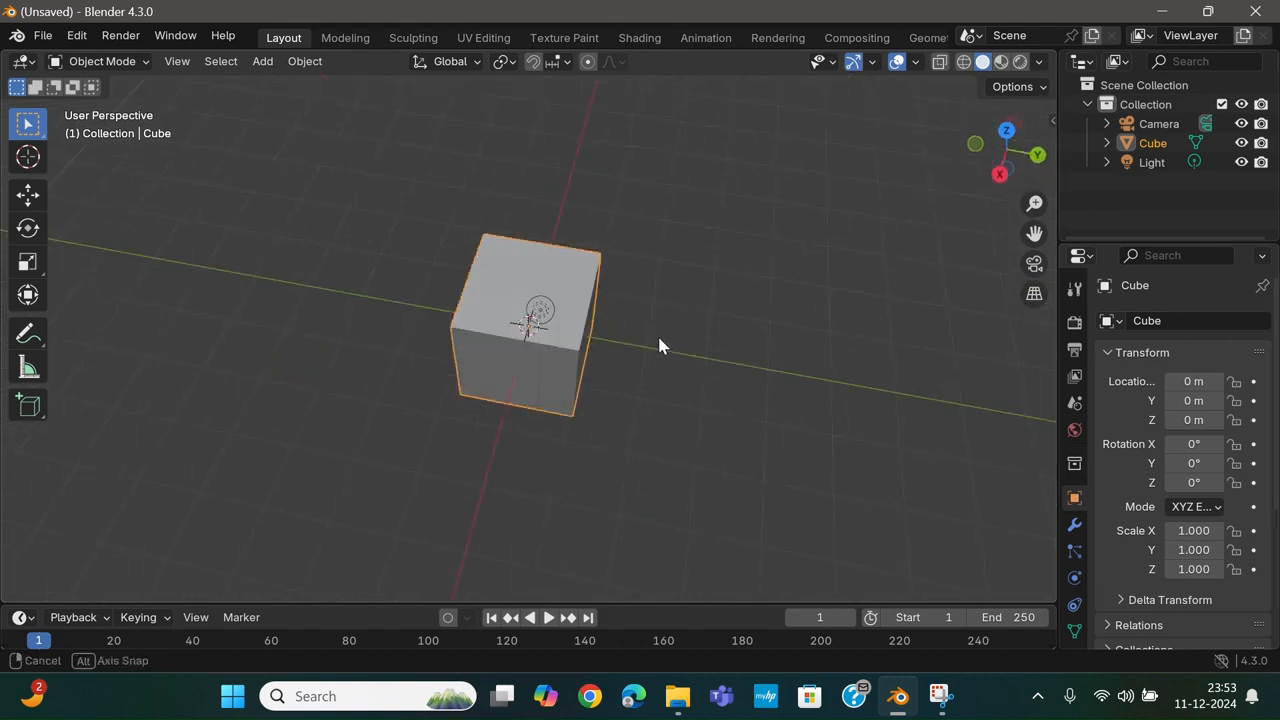
middle_click_drag(699, 345, 450, 289)
scroll(780, 334, "down", 2)
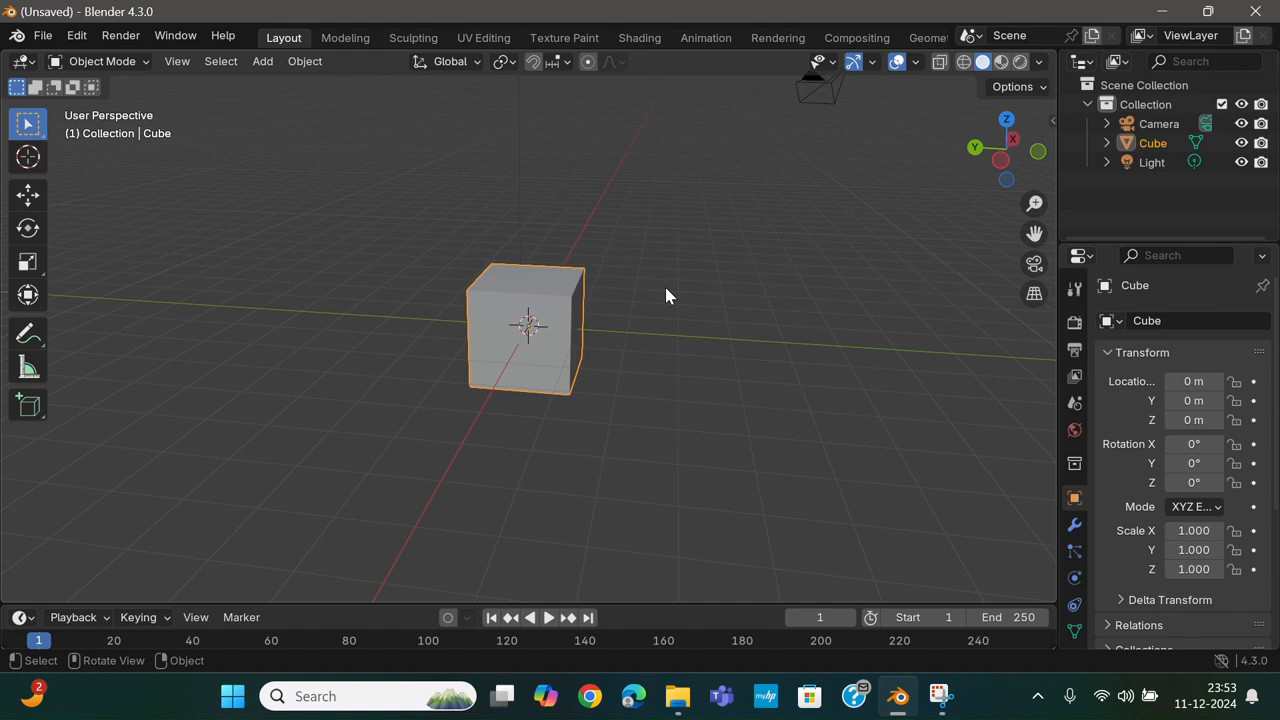
- Switch to Chrome, search Google Images for "animation character expressions" and preview the Freepik "Cartoon Expressions" sheet
left_click(590, 696)
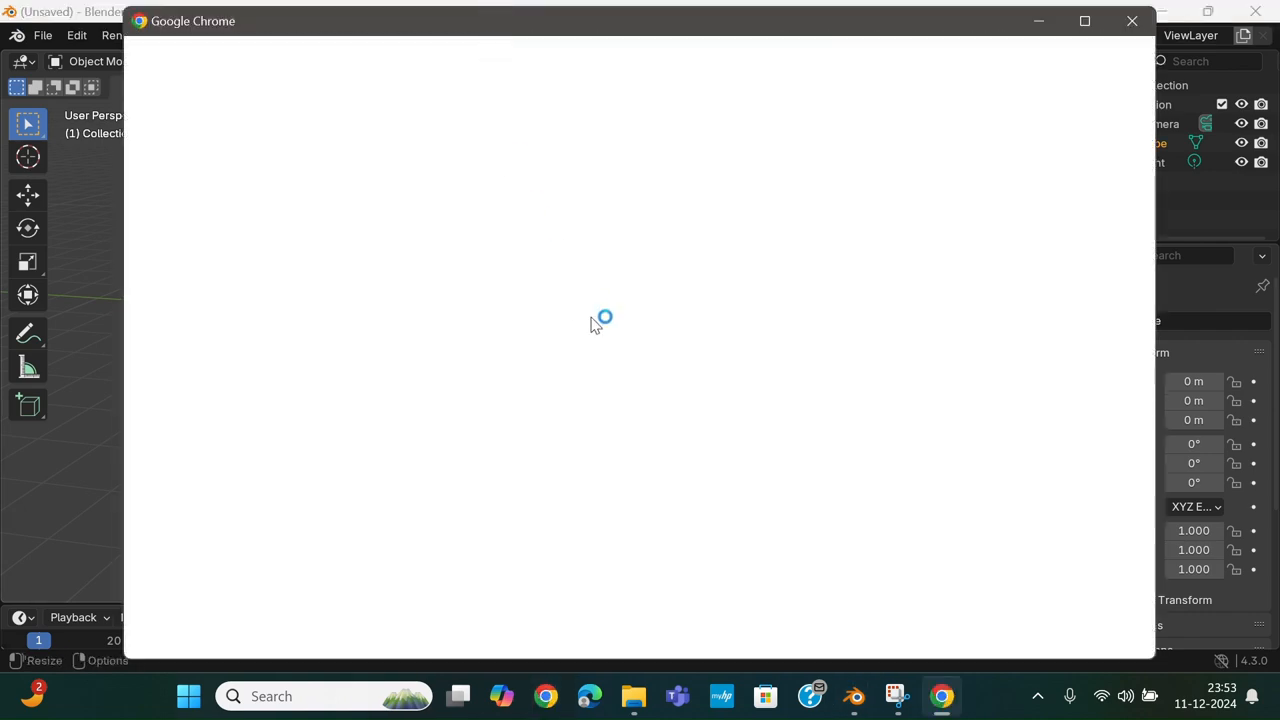
left_click(551, 503)
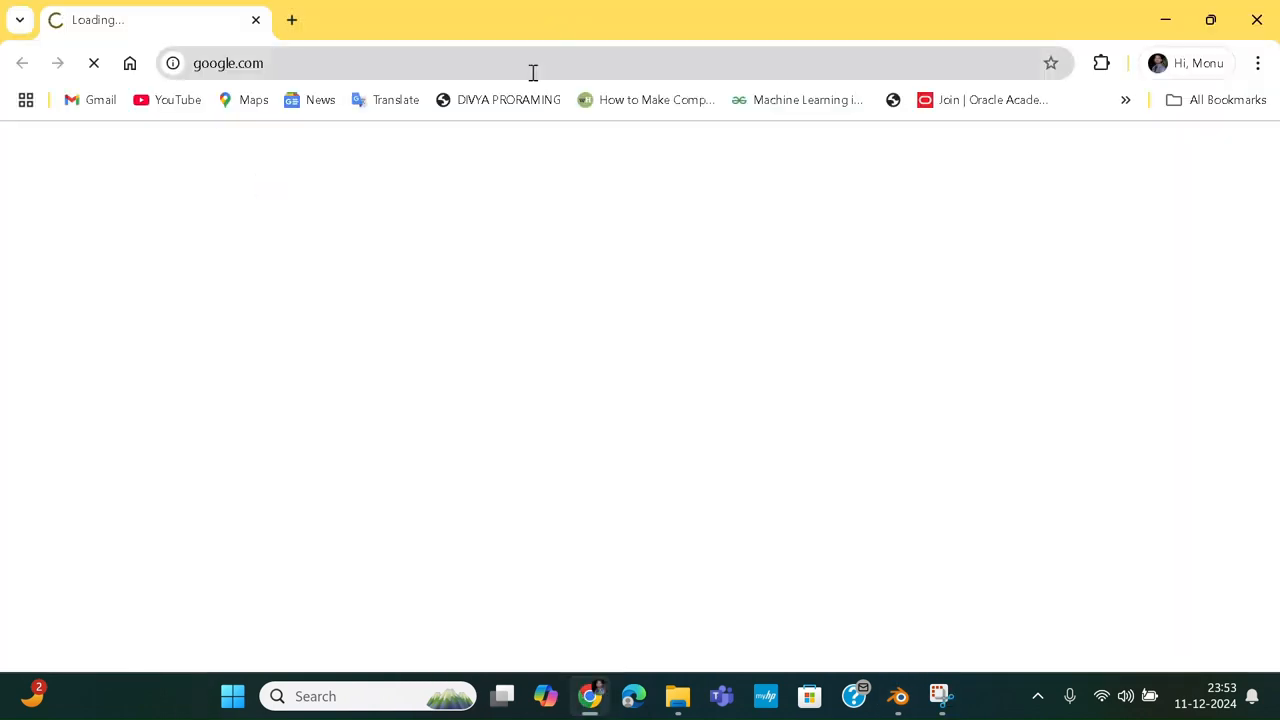
left_click(469, 67)
type("c")
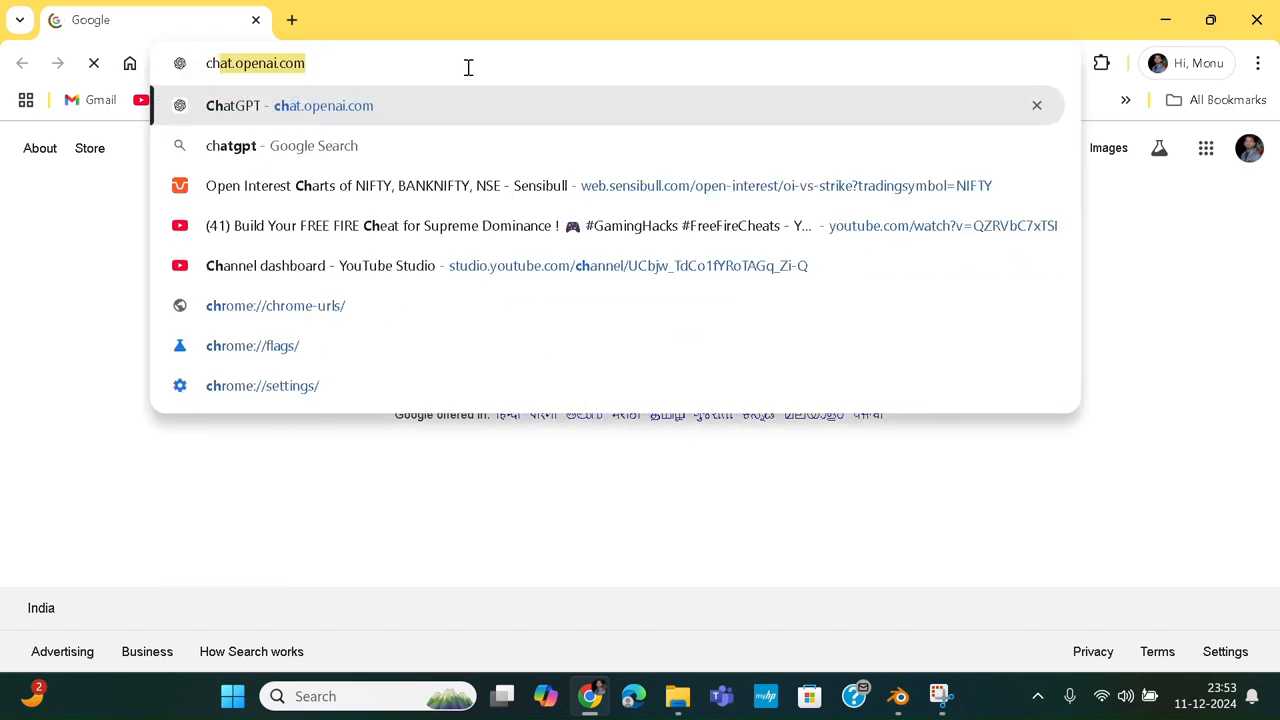
key("BackSpace")
key("BackSpace")
type("animation character expressions")
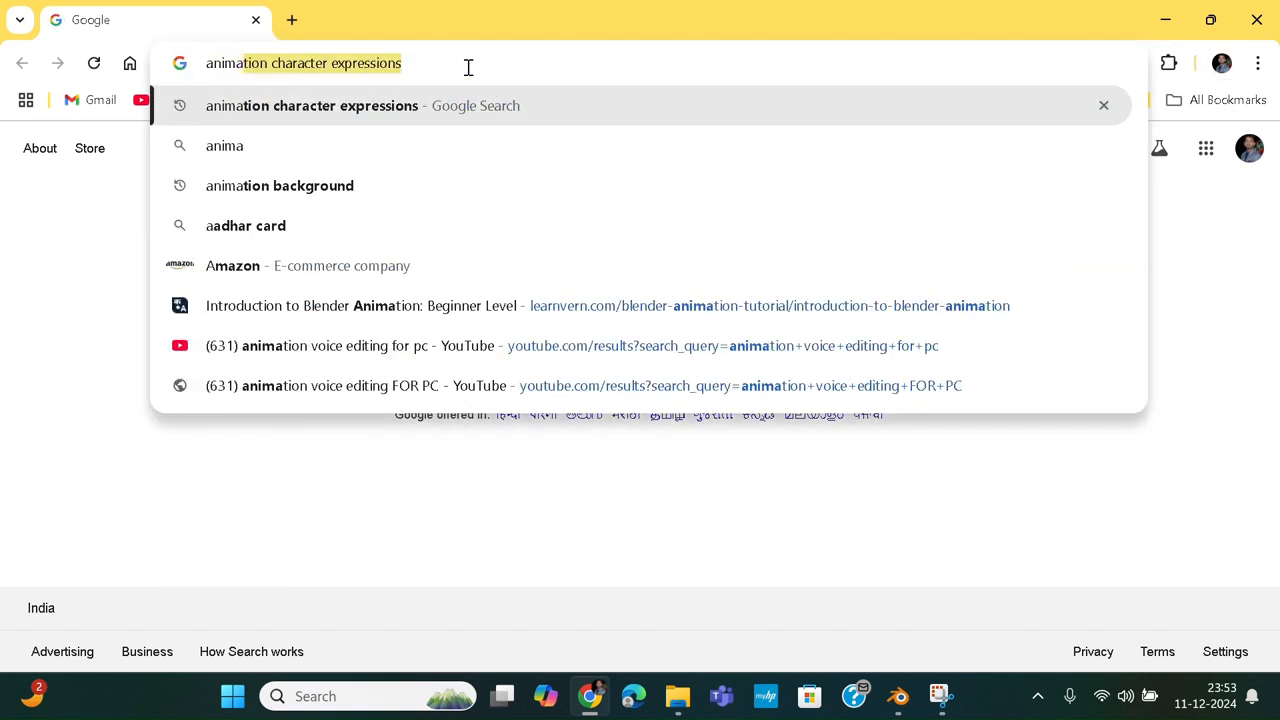
key("Return")
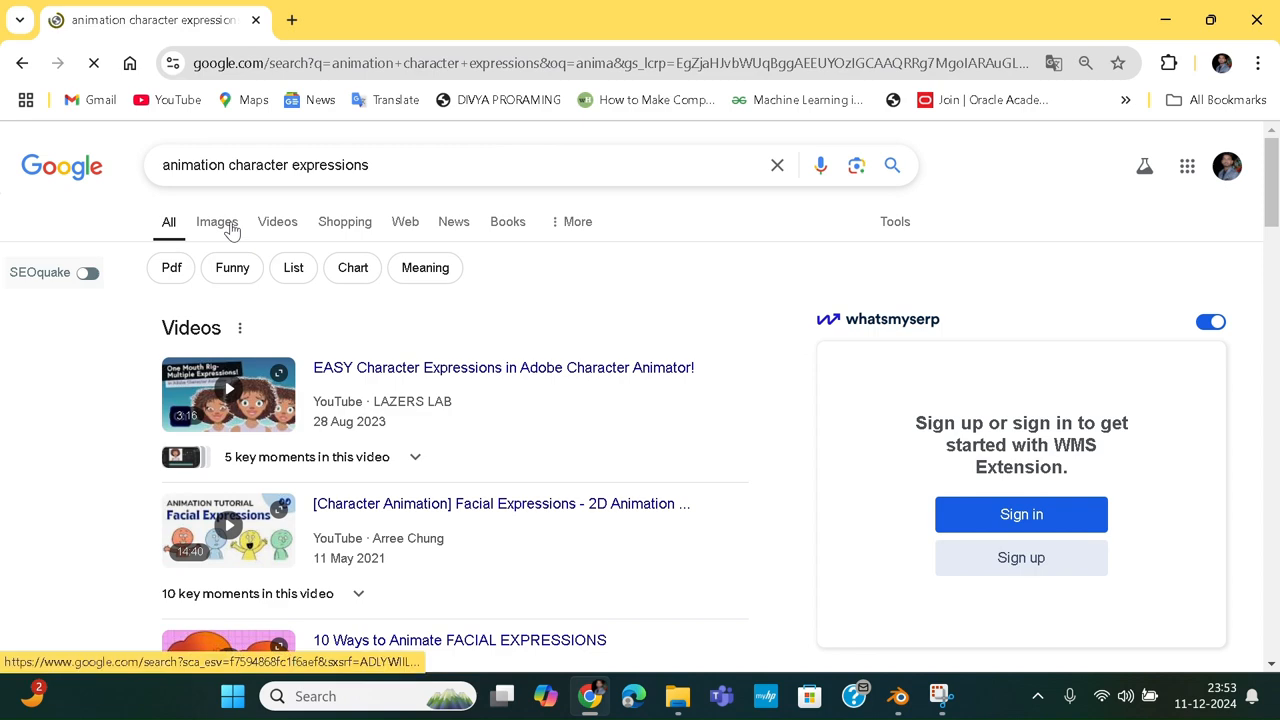
left_click(226, 222)
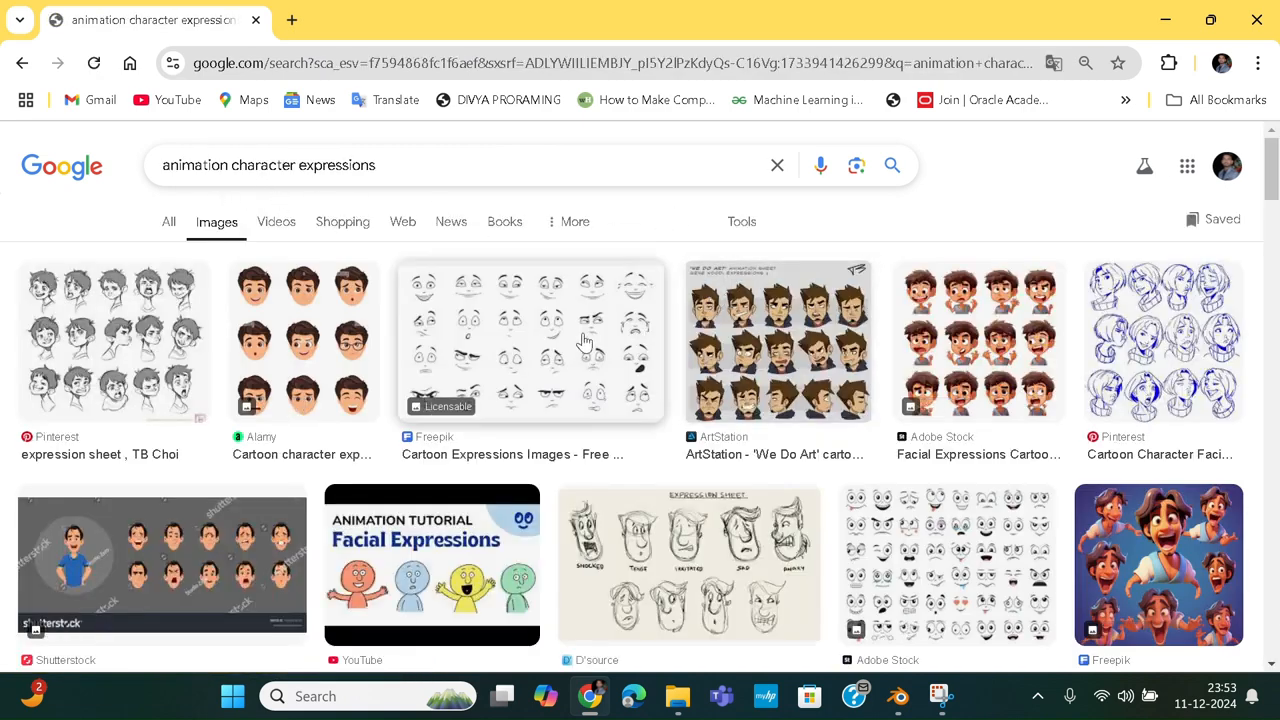
left_click(575, 340)
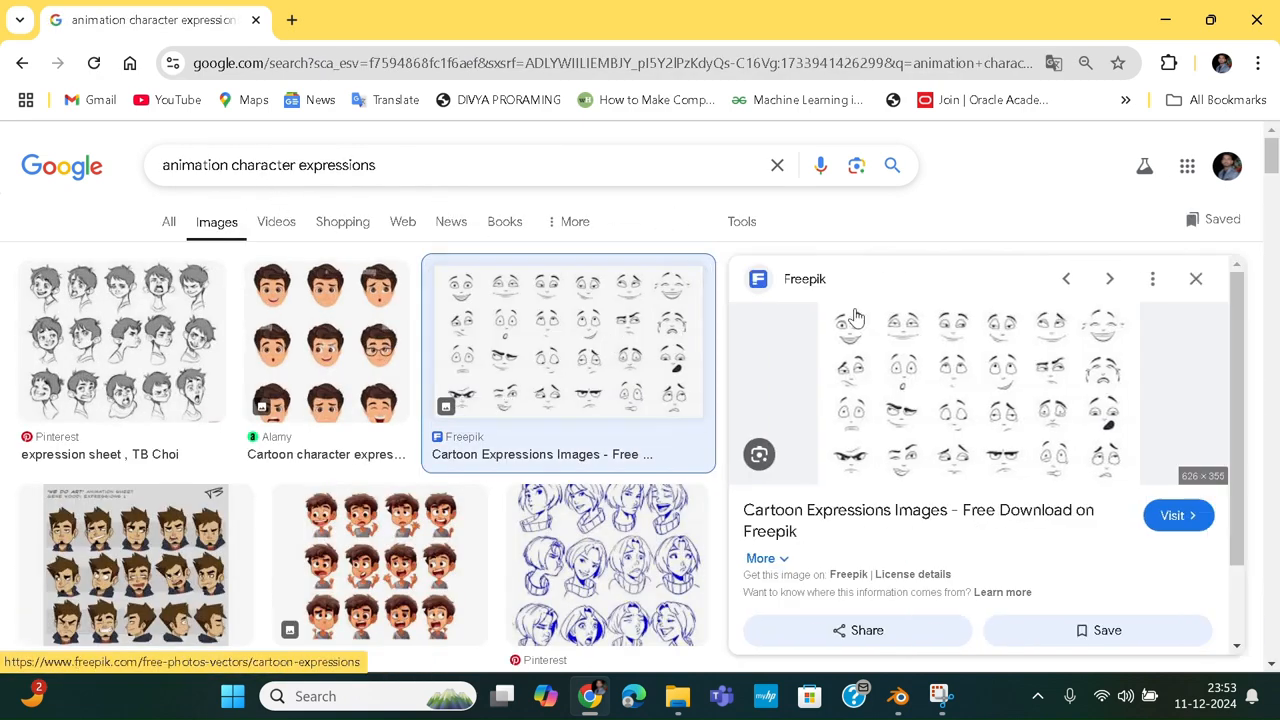
right_click(1004, 381)
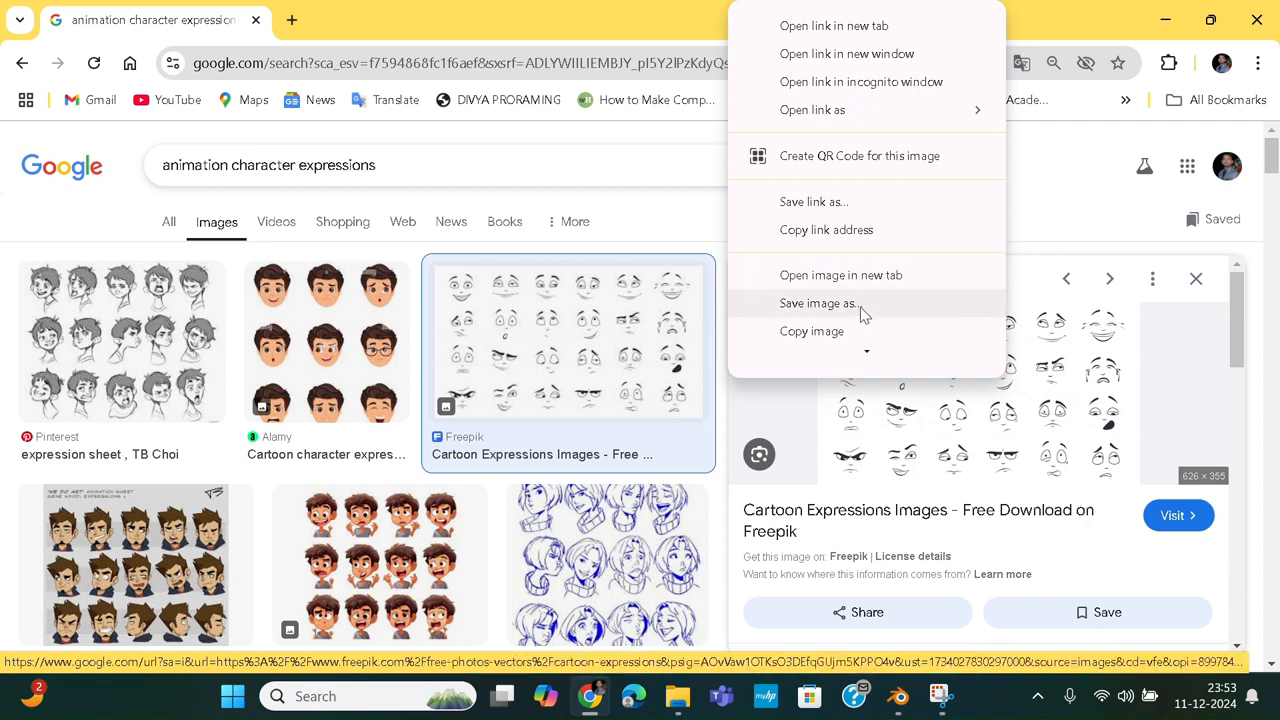
left_click(830, 276)
left_click(320, 8)
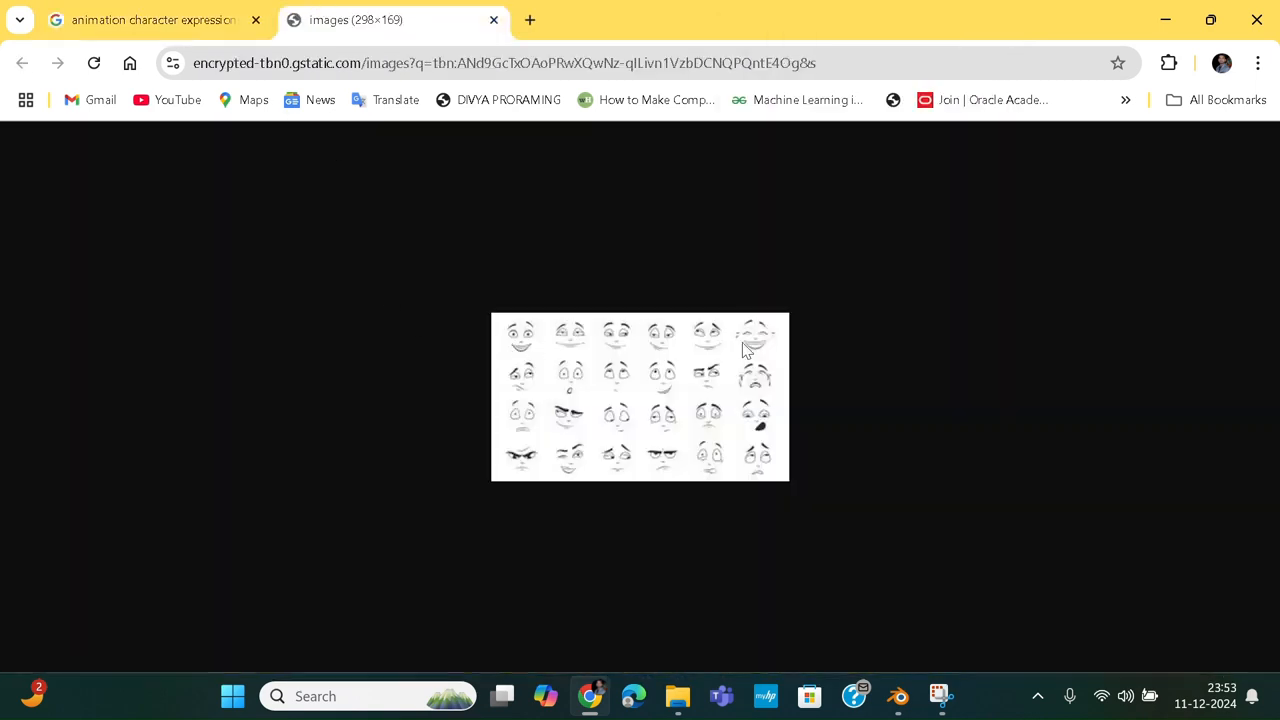
left_click(493, 19)
- Open the Freepik expression sheet at full size in a new tab, examine the faces enlarged, and close the browser
right_click(952, 372)
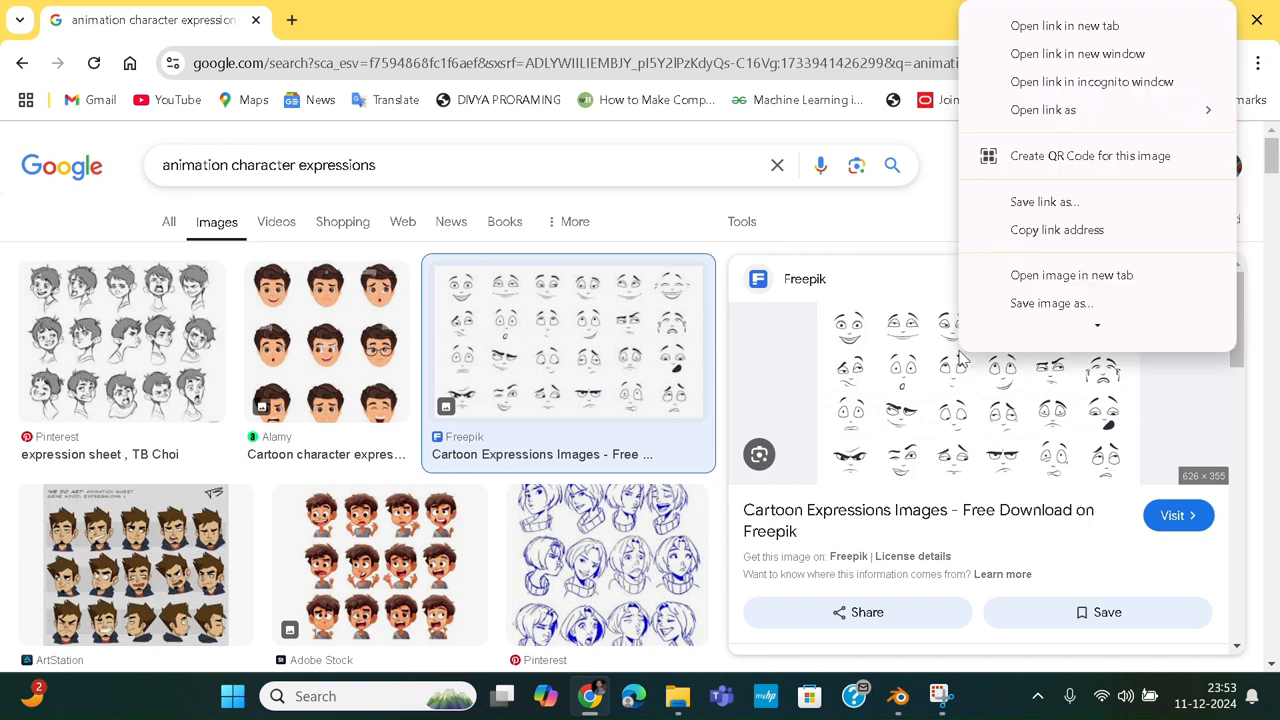
left_click(1017, 240)
left_click(400, 5)
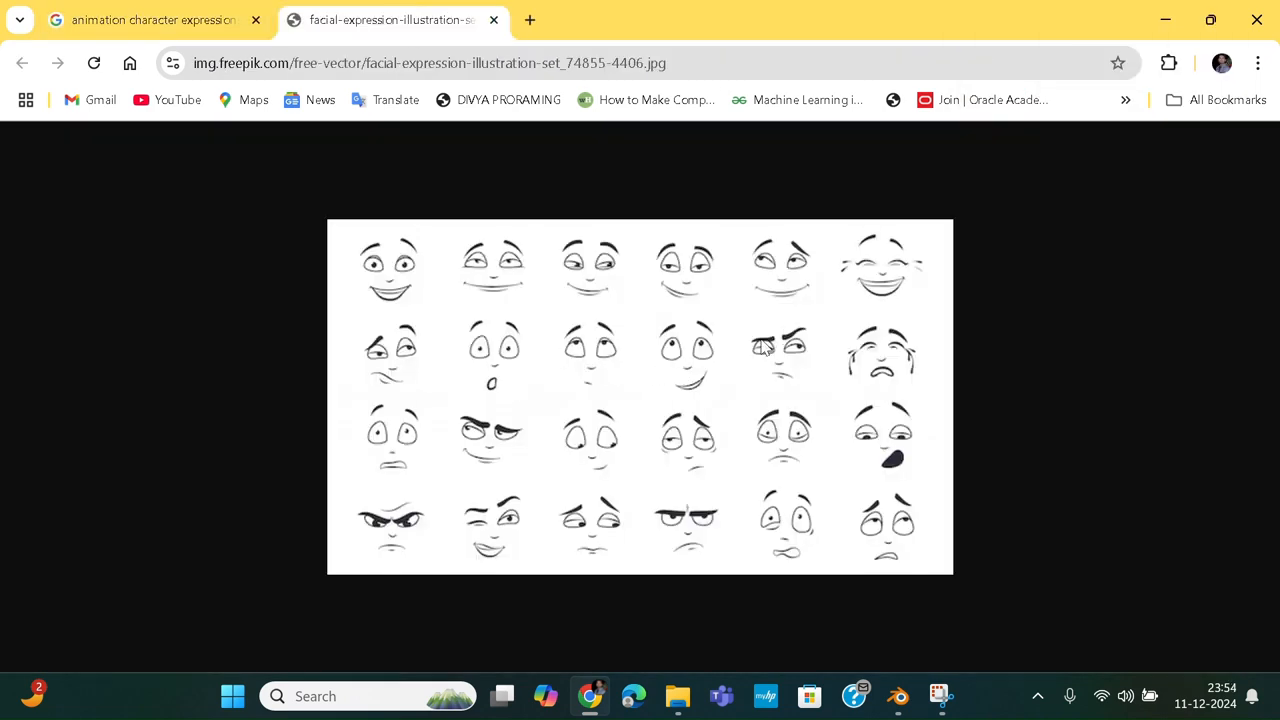
scroll(728, 370, "up", 5, "ctrl")
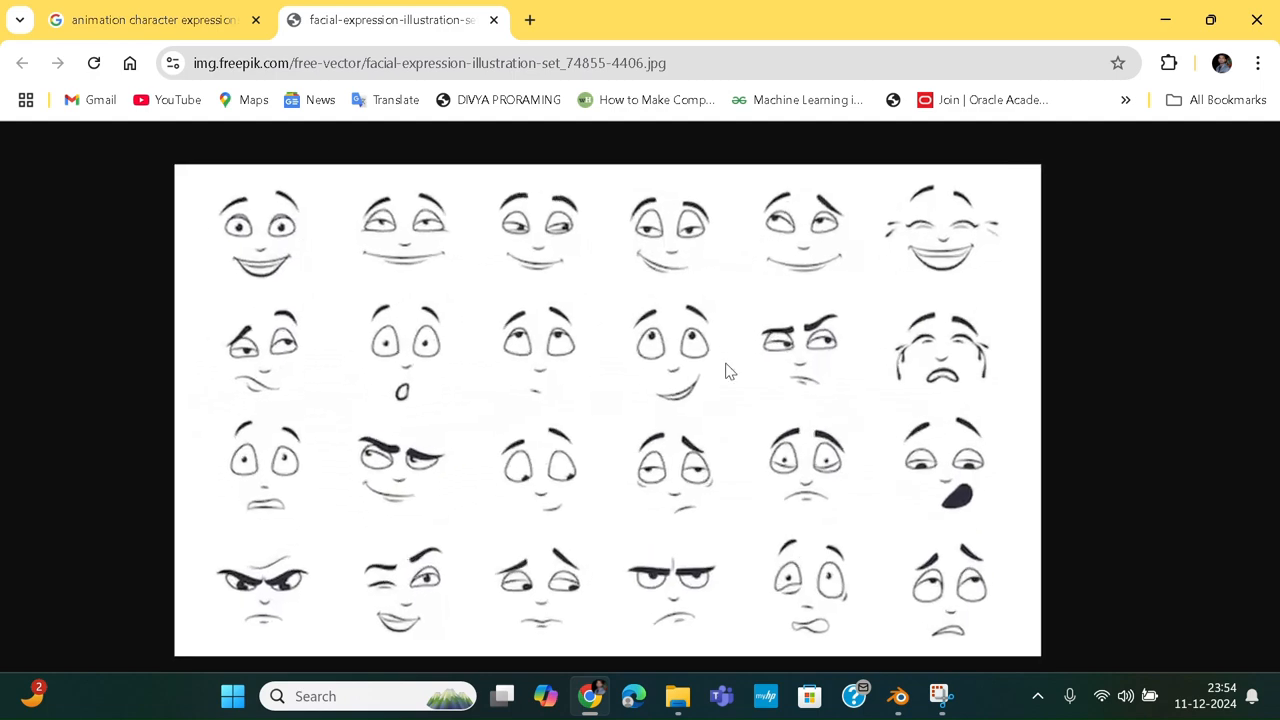
scroll(728, 370, "down", 1, "ctrl")
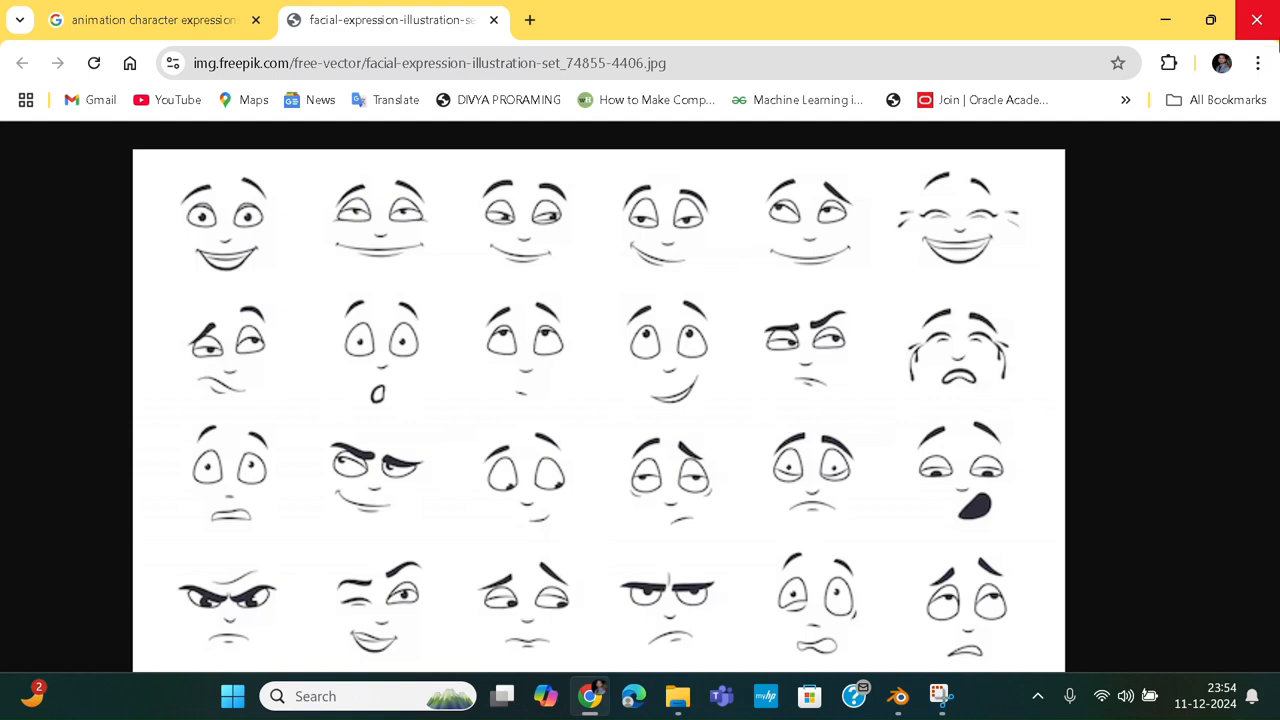
left_click(1257, 20)
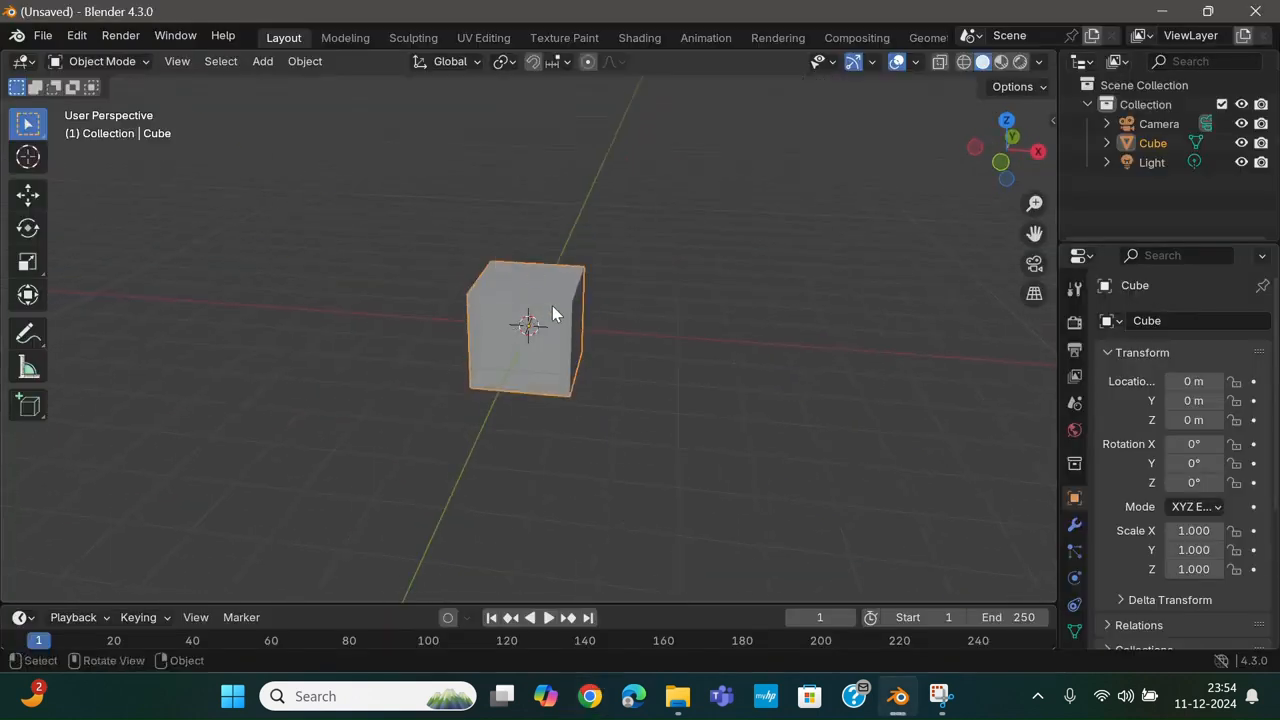
- Delete the default cube, camera and light from the scene
scroll(555, 318, "up", 2)
middle_click_drag(386, 366, 484, 374)
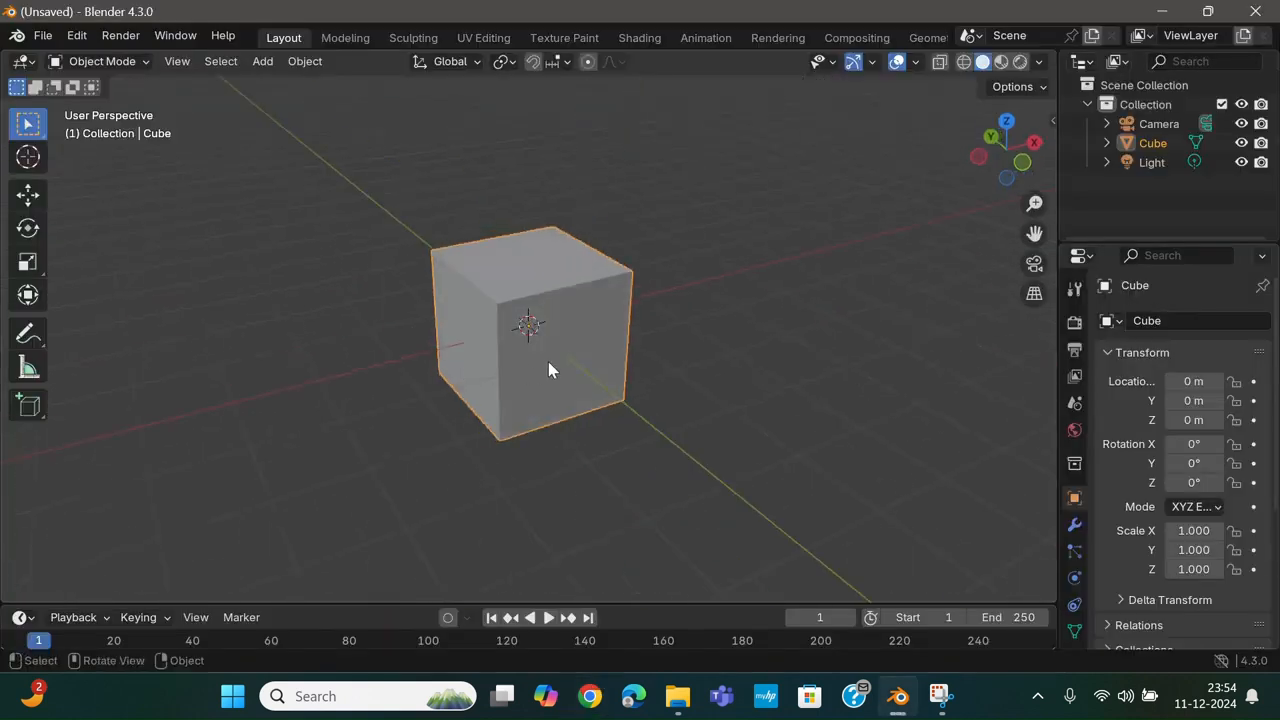
key("Delete")
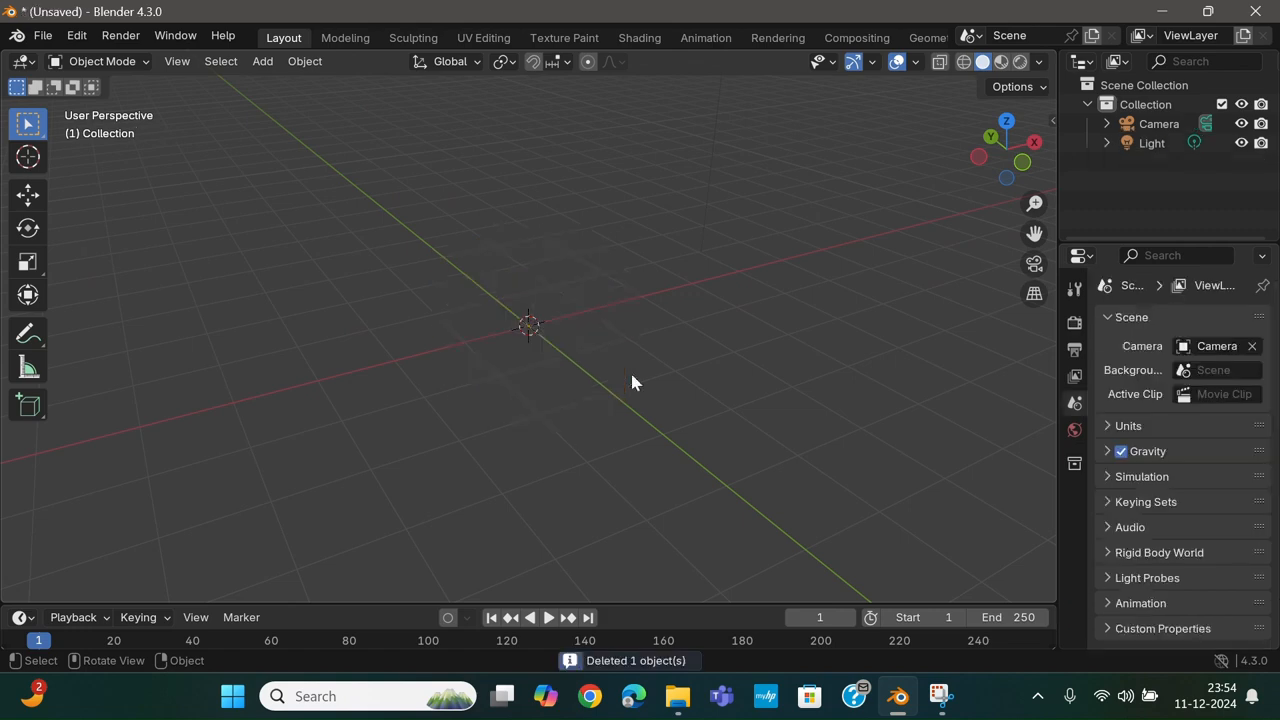
key("a")
key("Delete")
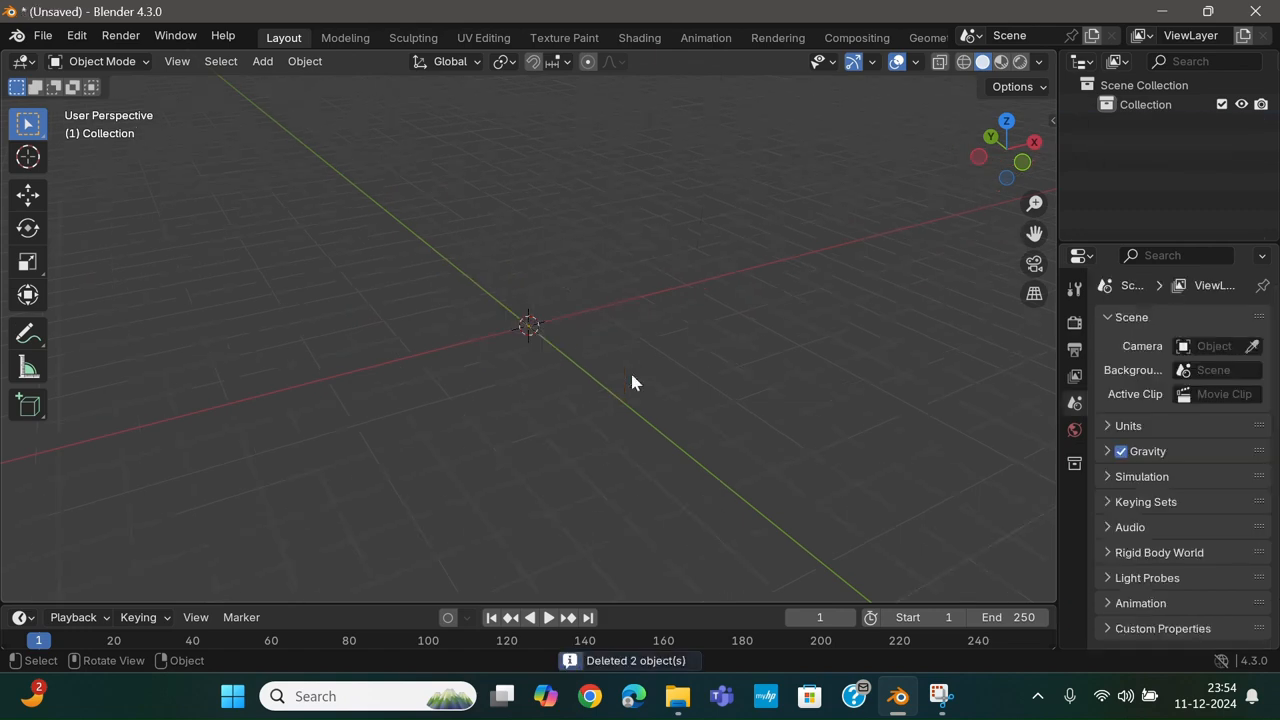
- Import the character model mona.fbx from the Desktop folder in FBX format
left_click(43, 35)
mouse_move(173, 290)
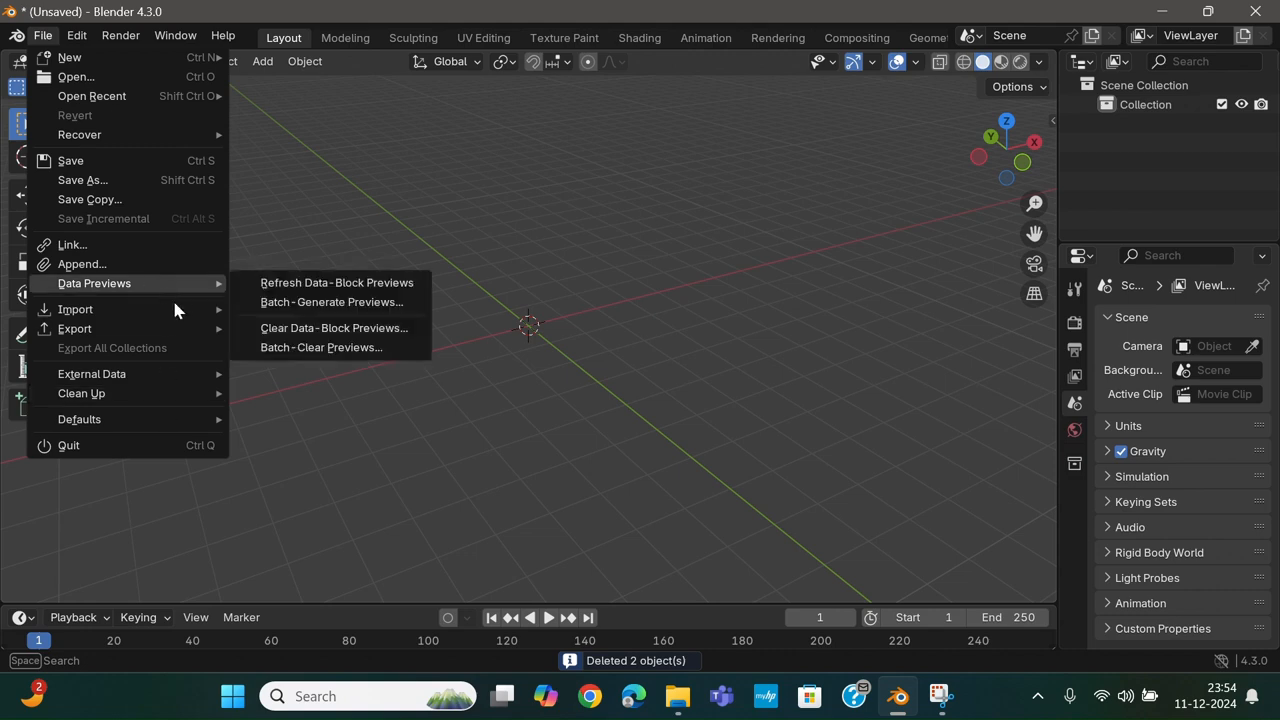
mouse_move(138, 310)
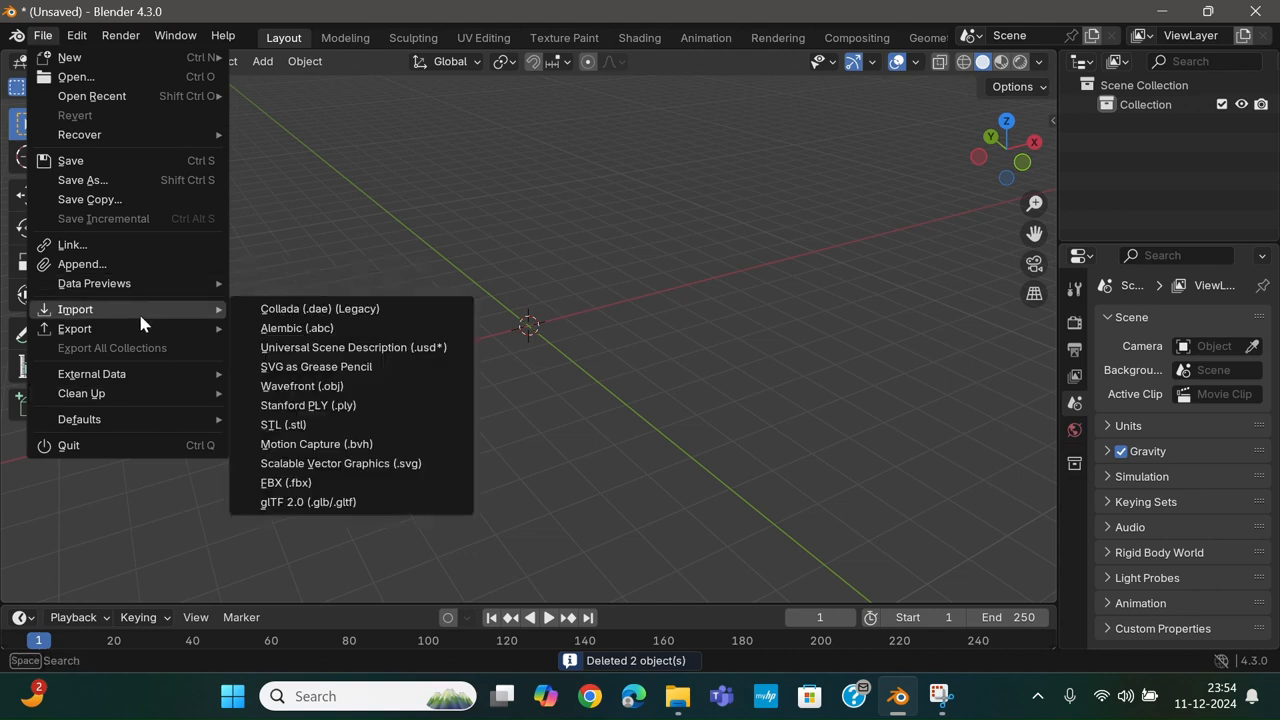
left_click(290, 483)
left_click(175, 193)
left_click(182, 212)
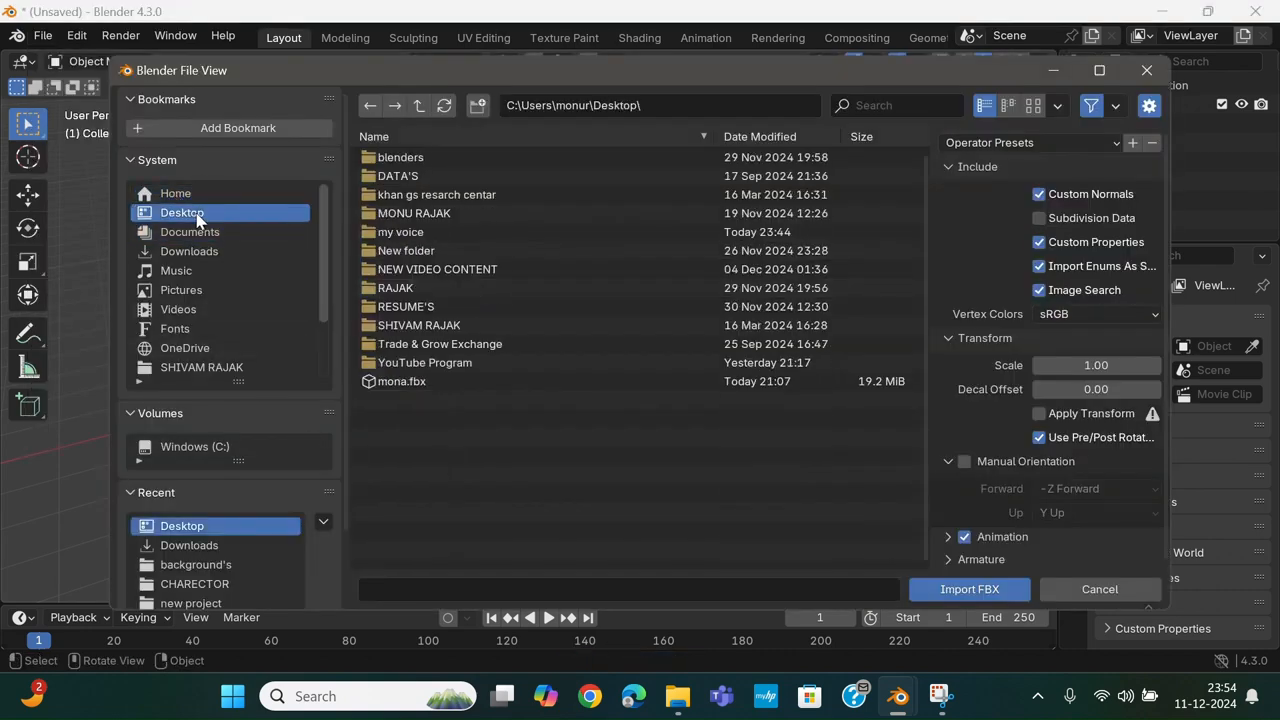
left_click(401, 381)
left_click(975, 592)
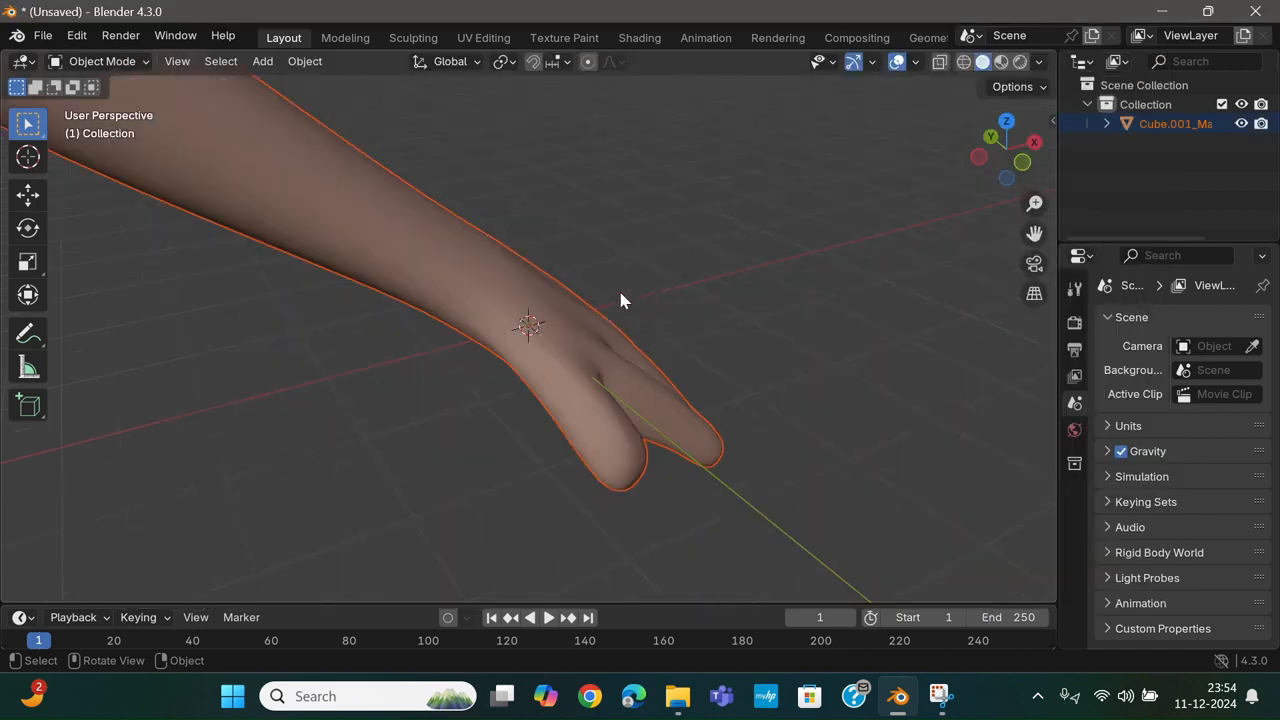
- In front view, move the character along X and Z to about X 8.3 m, Z 2.84 m so its body sits over the world origin
scroll(600, 302, "down", 5)
key("KP_1")
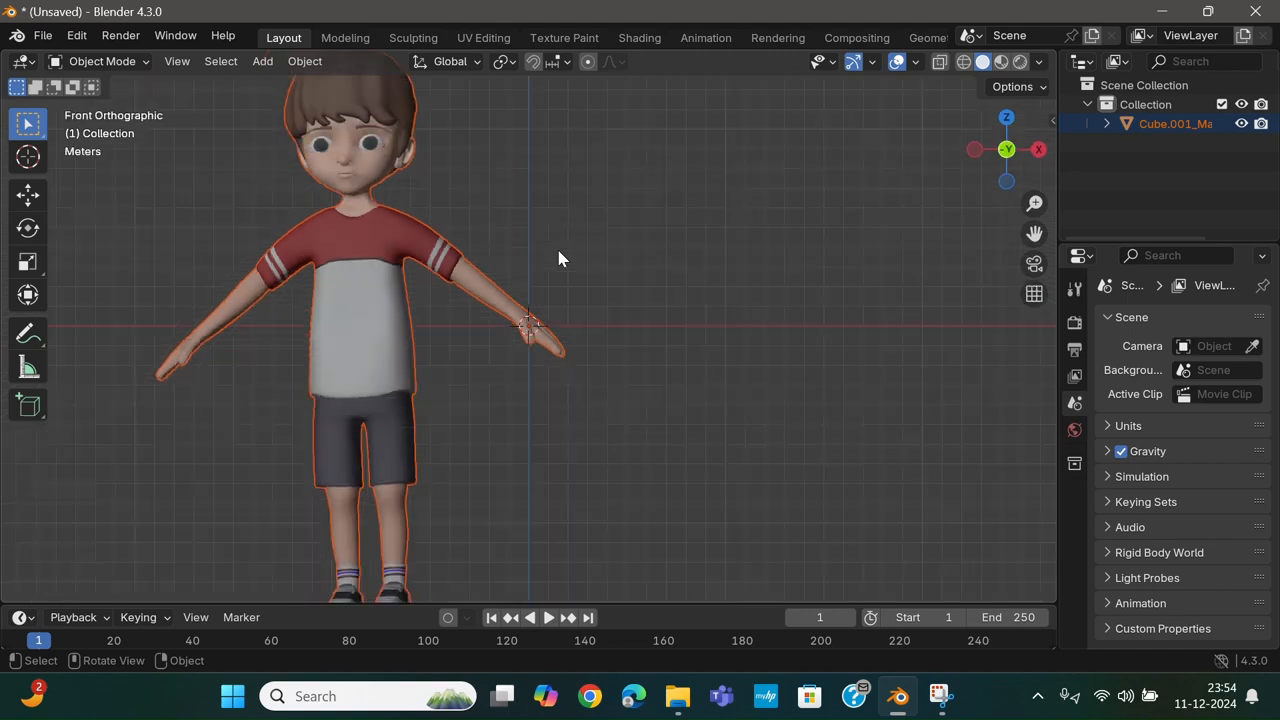
key("g")
key("x")
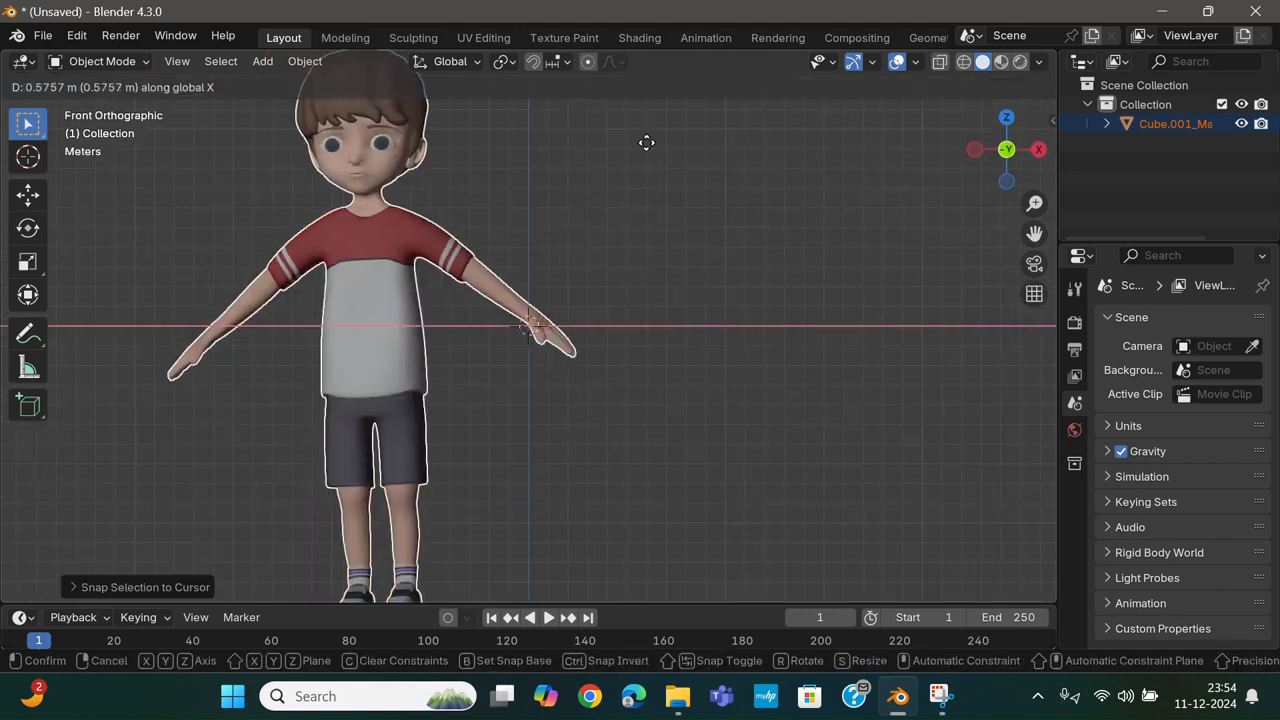
left_click(797, 264)
key("g")
key("z")
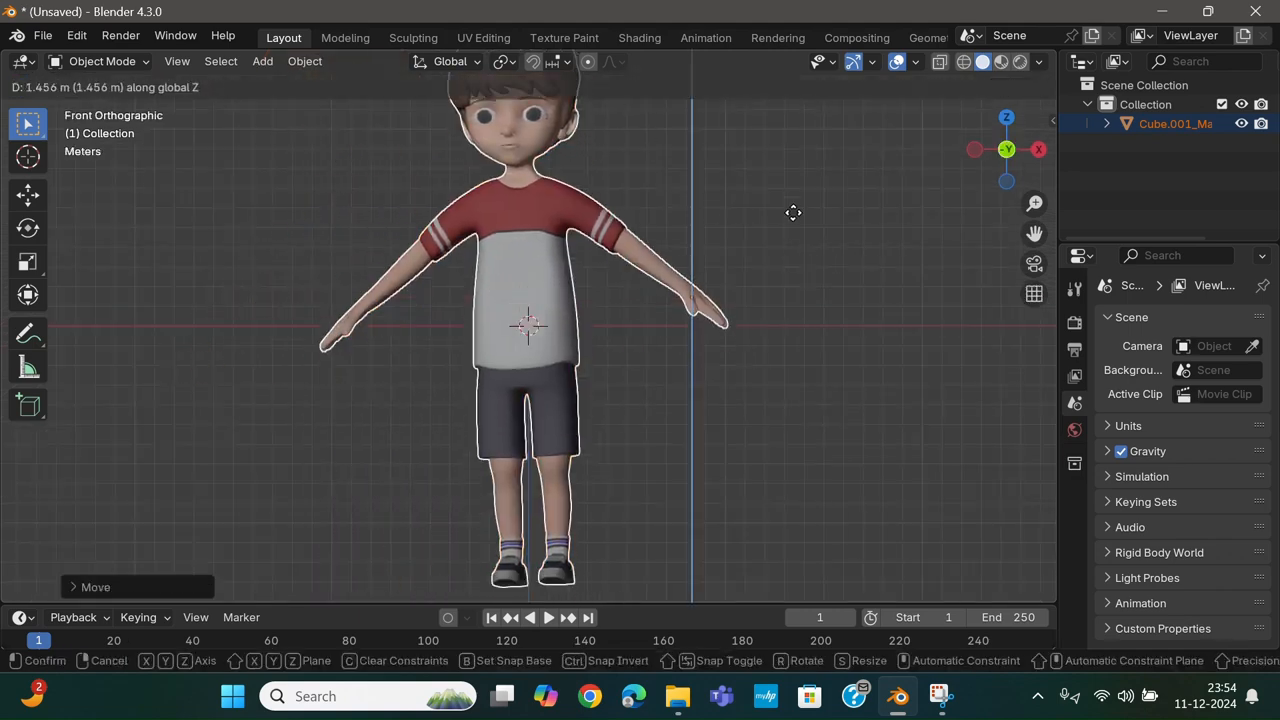
left_click(793, 207)
scroll(759, 327, "down", 4)
key("KP_Decimal")
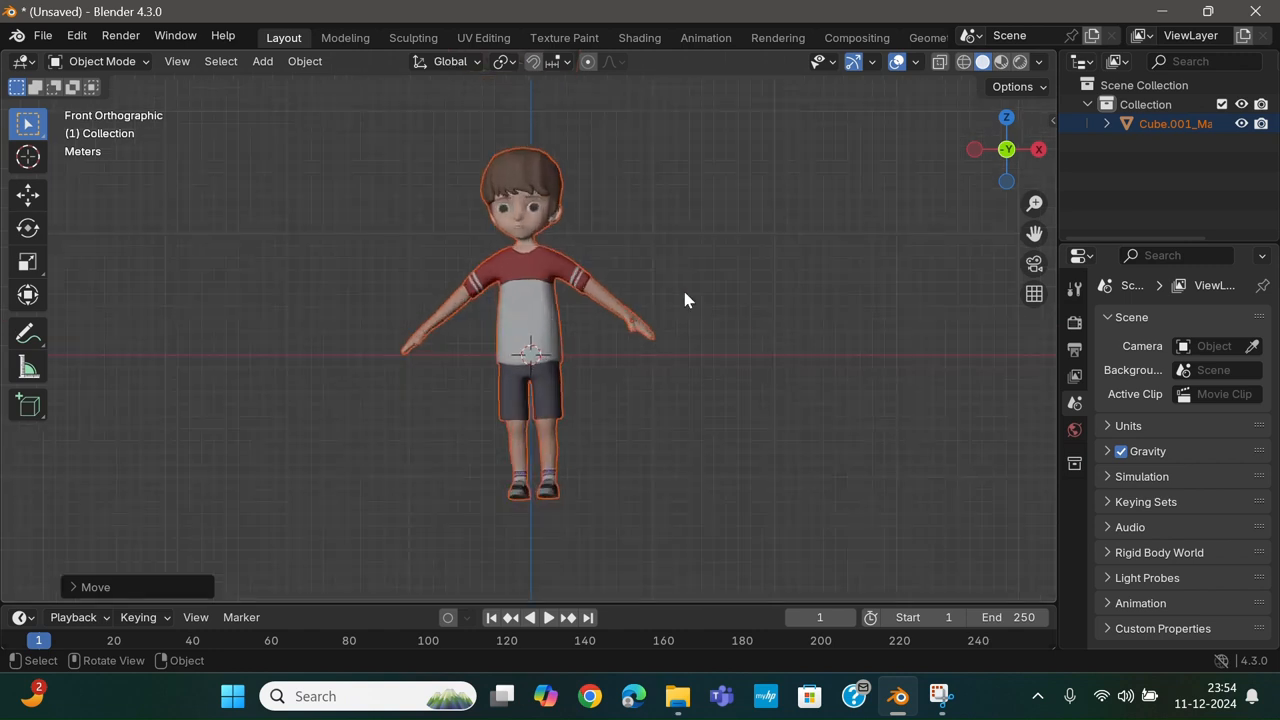
- Select the character mesh, widen the properties area and show the mesh's object data properties
scroll(657, 252, "up", 2)
mouse_move(655, 258)
middle_mouse_down()
mouse_move(683, 203)
mouse_move(704, 233)
mouse_move(703, 278)
mouse_move(625, 243)
mouse_move(638, 245)
middle_mouse_up()
scroll(710, 278, "up", 1)
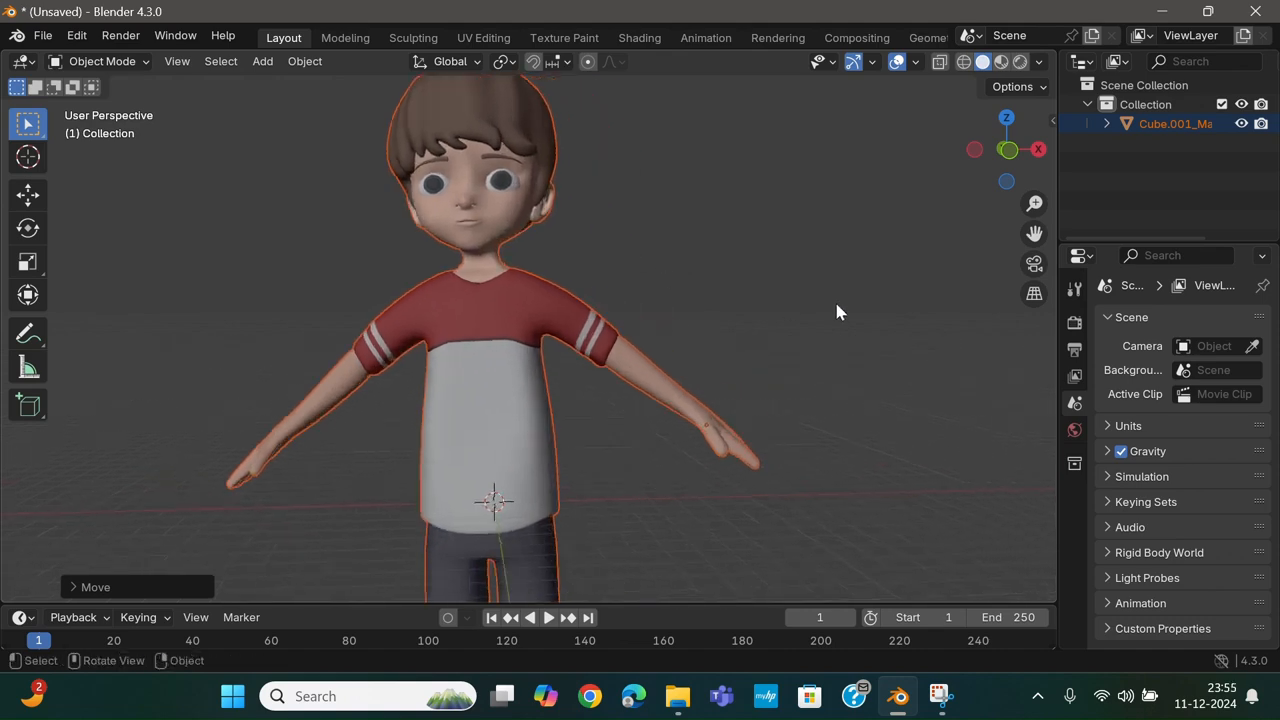
left_click(501, 172)
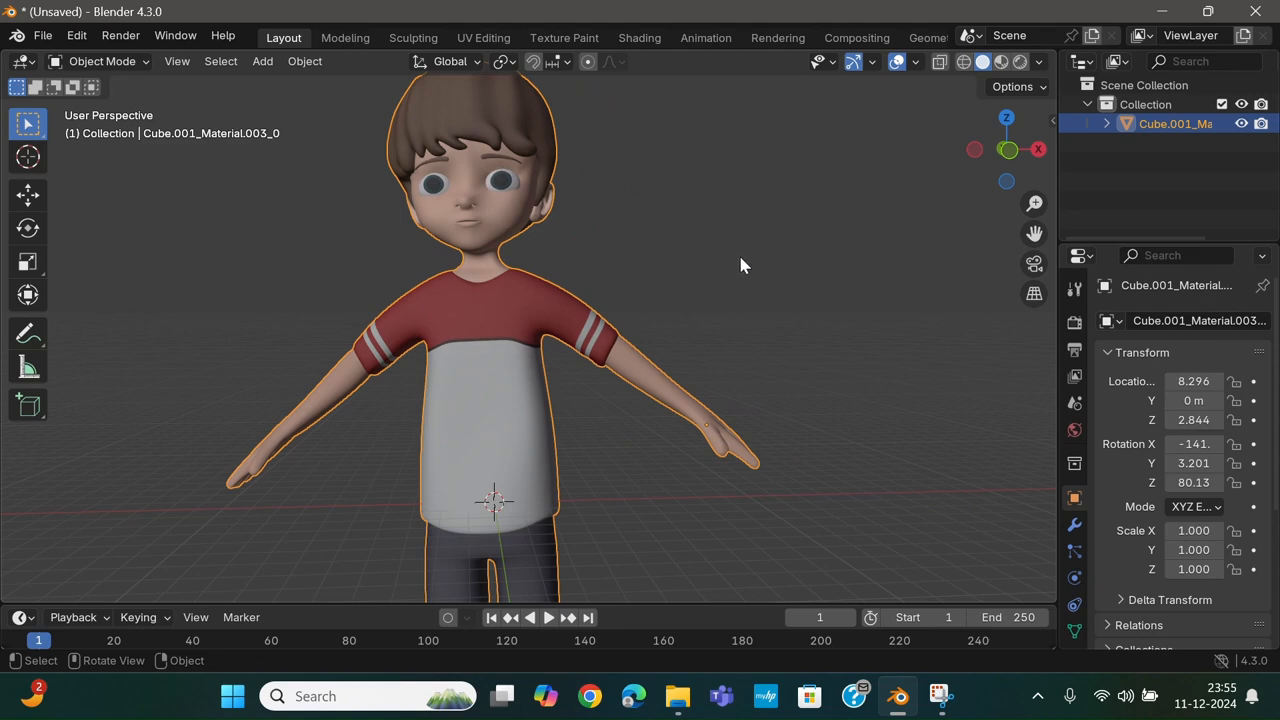
scroll(738, 252, "down", 2)
scroll(1079, 413, "down", 1)
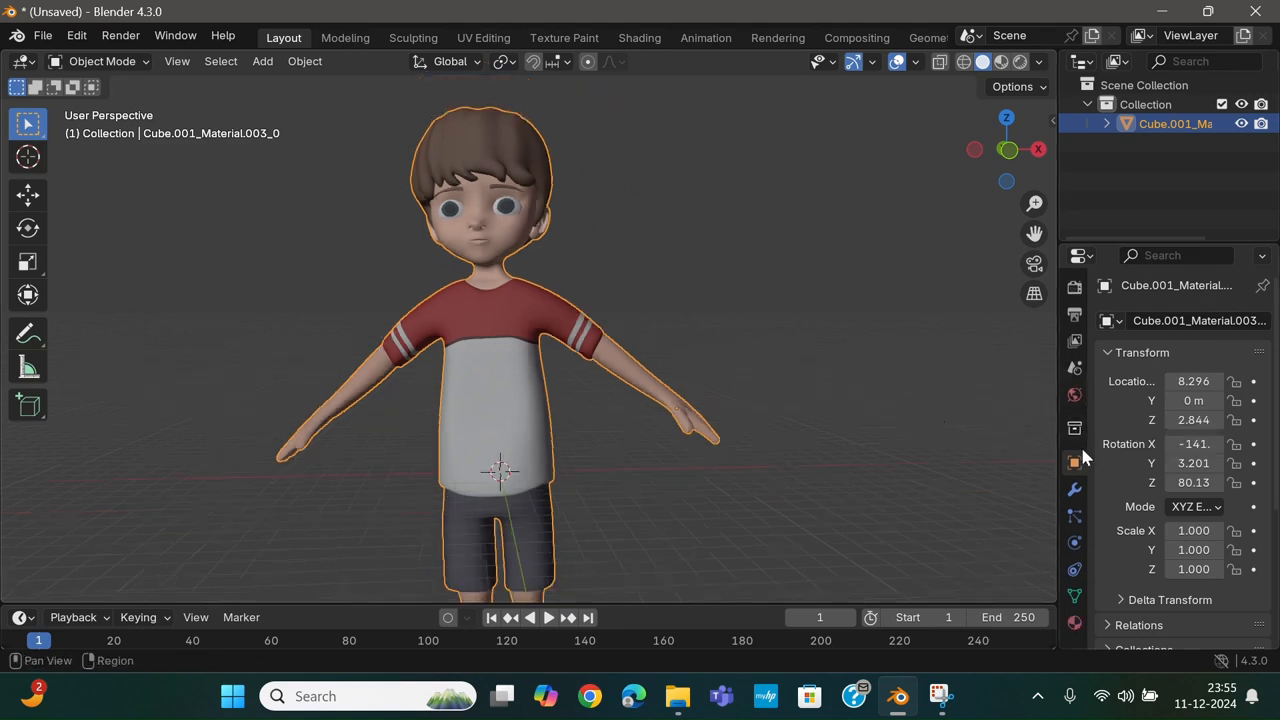
left_click_drag(1060, 529, 1007, 529)
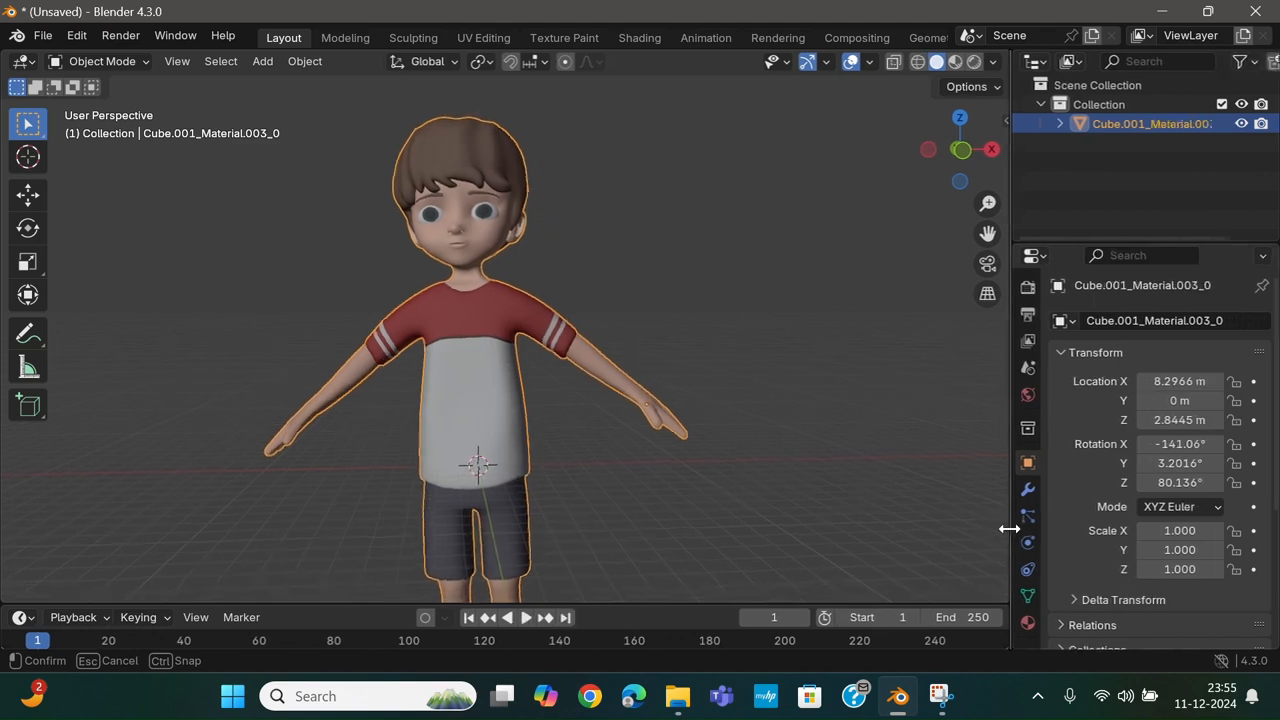
left_click(1022, 596)
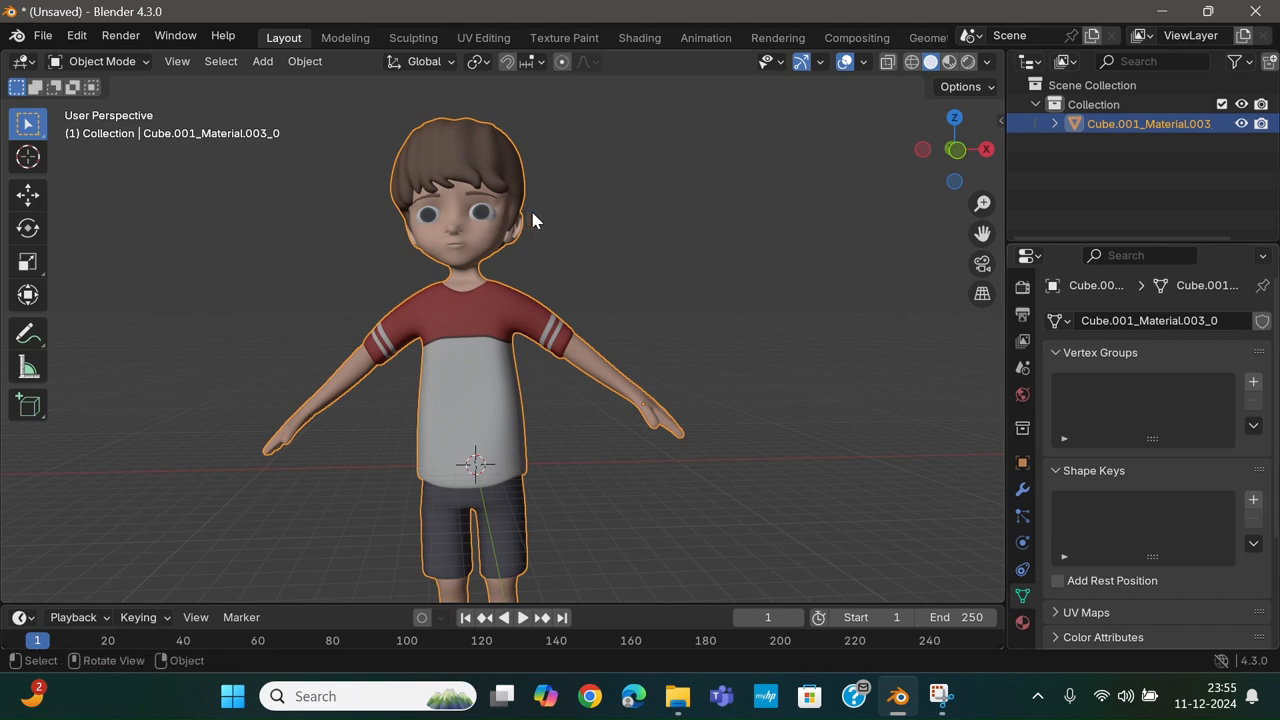
- Add a Basis shape key and one further shape key to the character mesh, and enter Edit Mode
left_click(1253, 499)
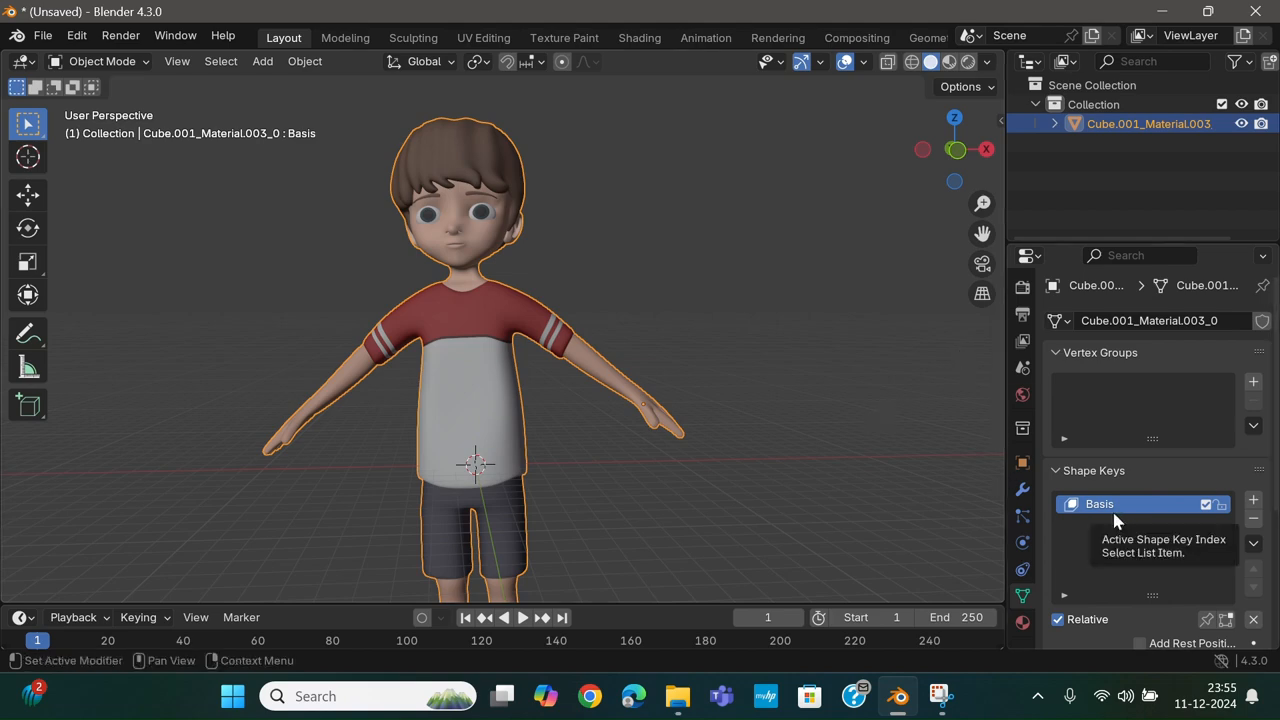
left_click(1253, 499)
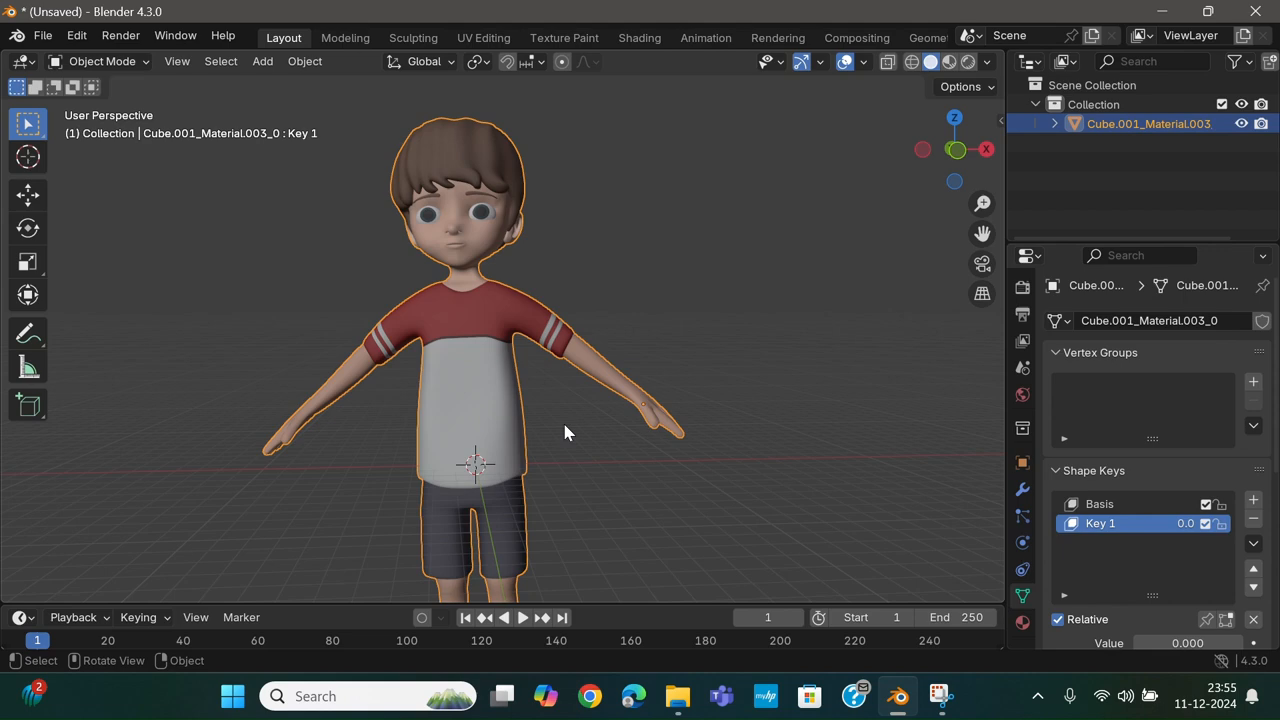
key("Tab")
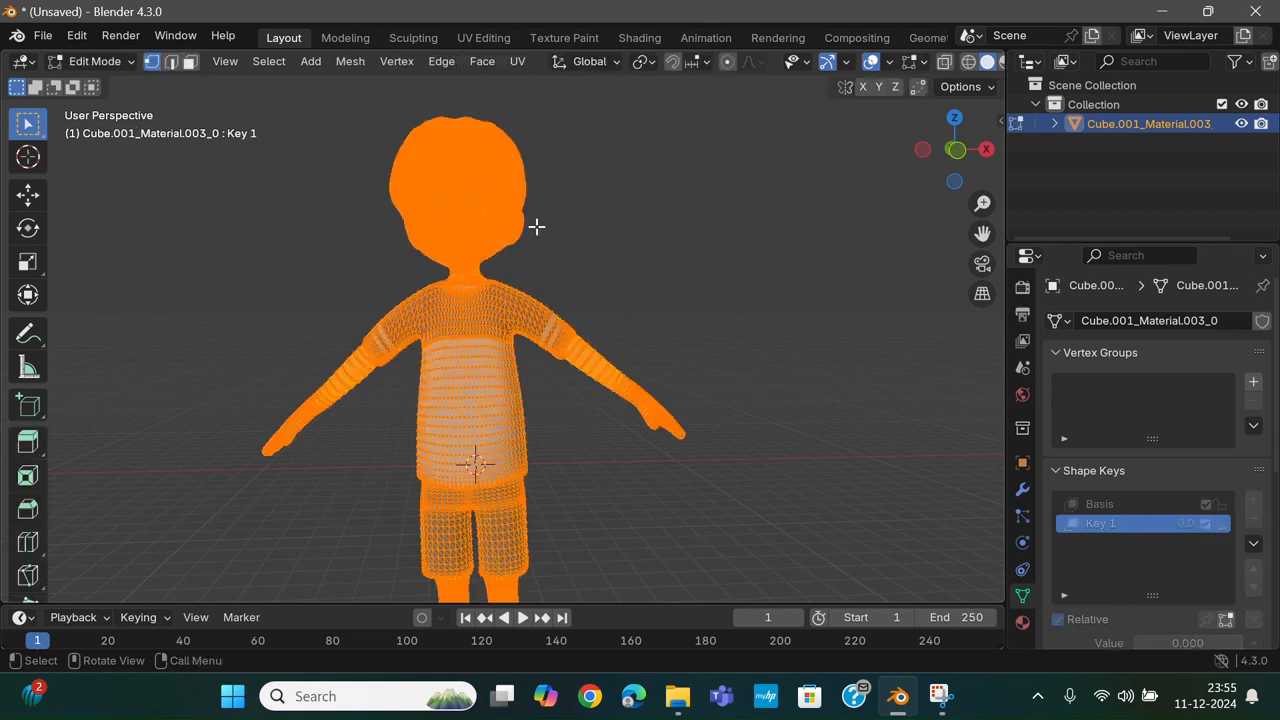
- Replace the full-mesh selection with a single vertex just above the centre of the upper lip
scroll(480, 244, "up", 5)
middle_click_drag(591, 206, 682, 420, "shift")
scroll(624, 308, "up", 2)
middle_click_drag(817, 323, 806, 414)
middle_click_drag(806, 463, 688, 360)
scroll(774, 423, "up", 2)
middle_click_drag(774, 423, 794, 391)
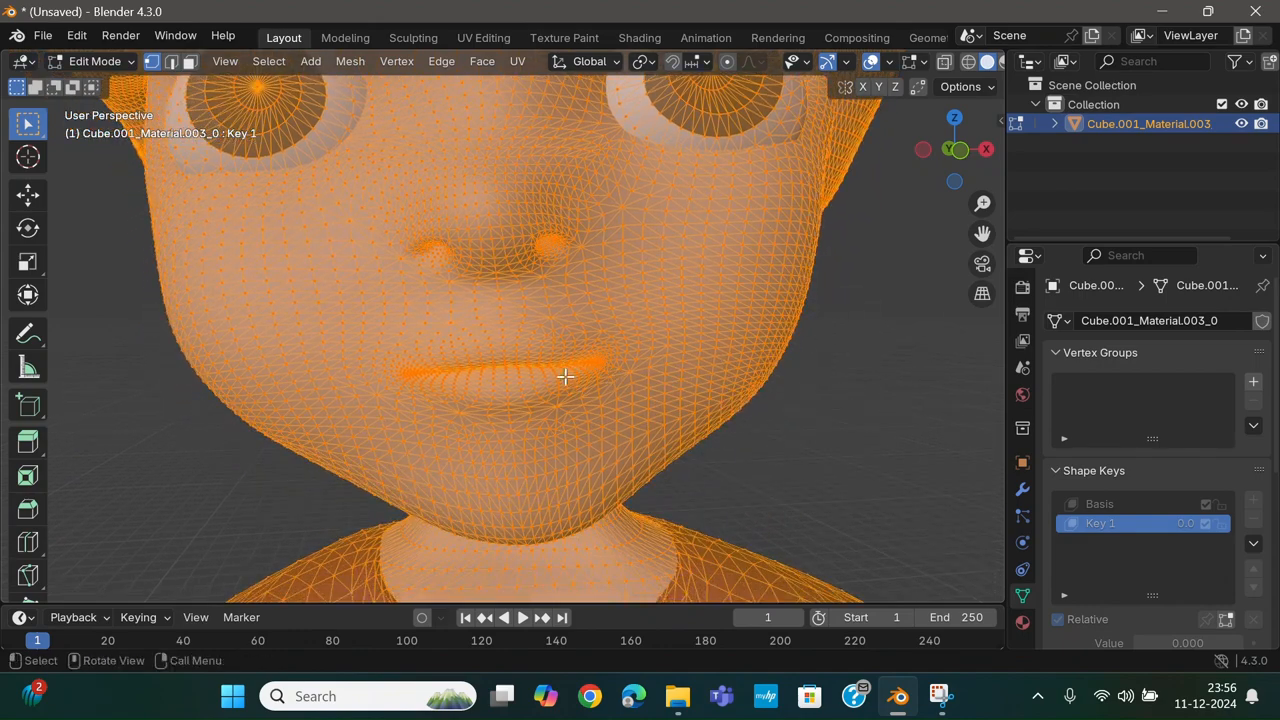
left_click(503, 330)
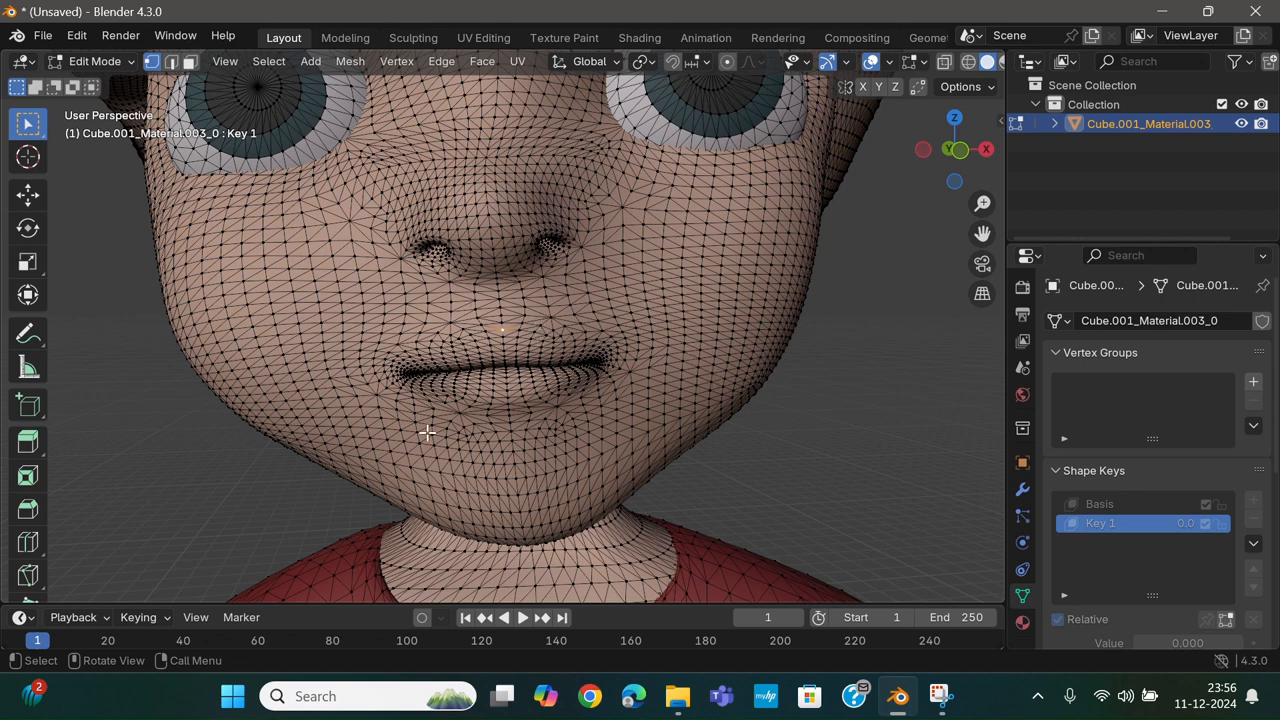
- Try raising only the vertex above the upper lip by about 0.08 m, and undo the move
scroll(500, 332, "up", 4)
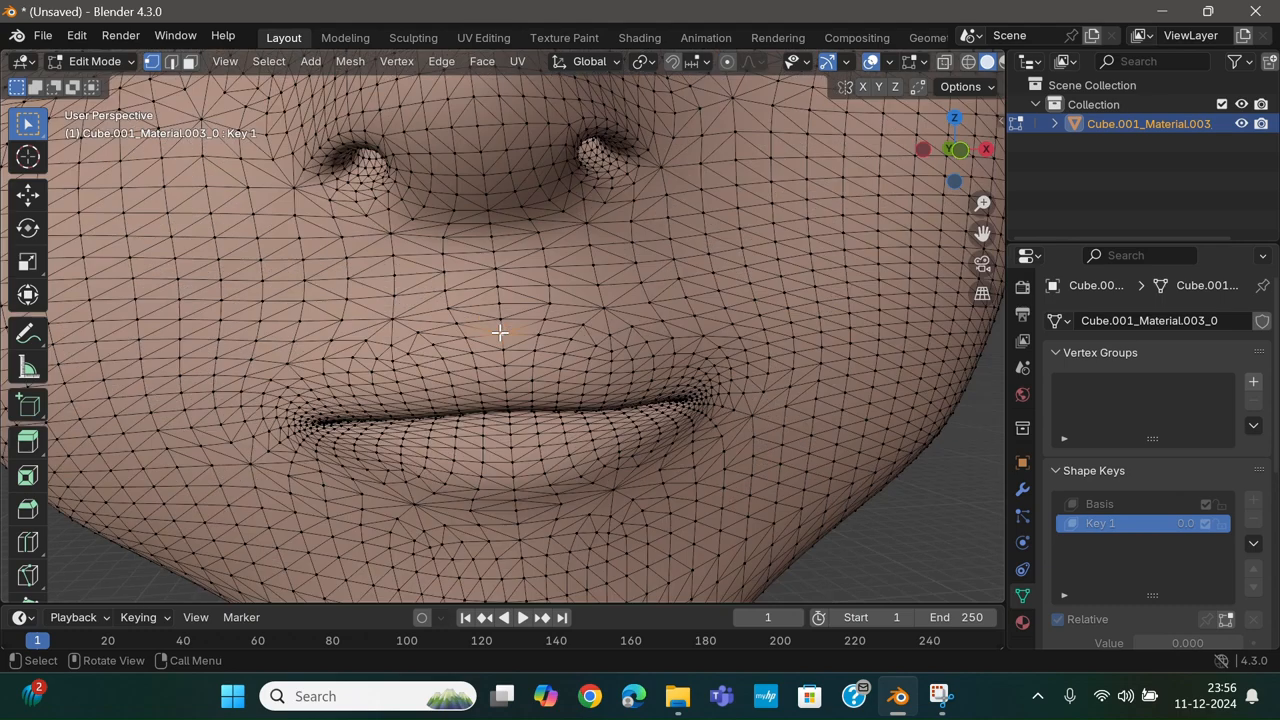
scroll(500, 332, "down", 2)
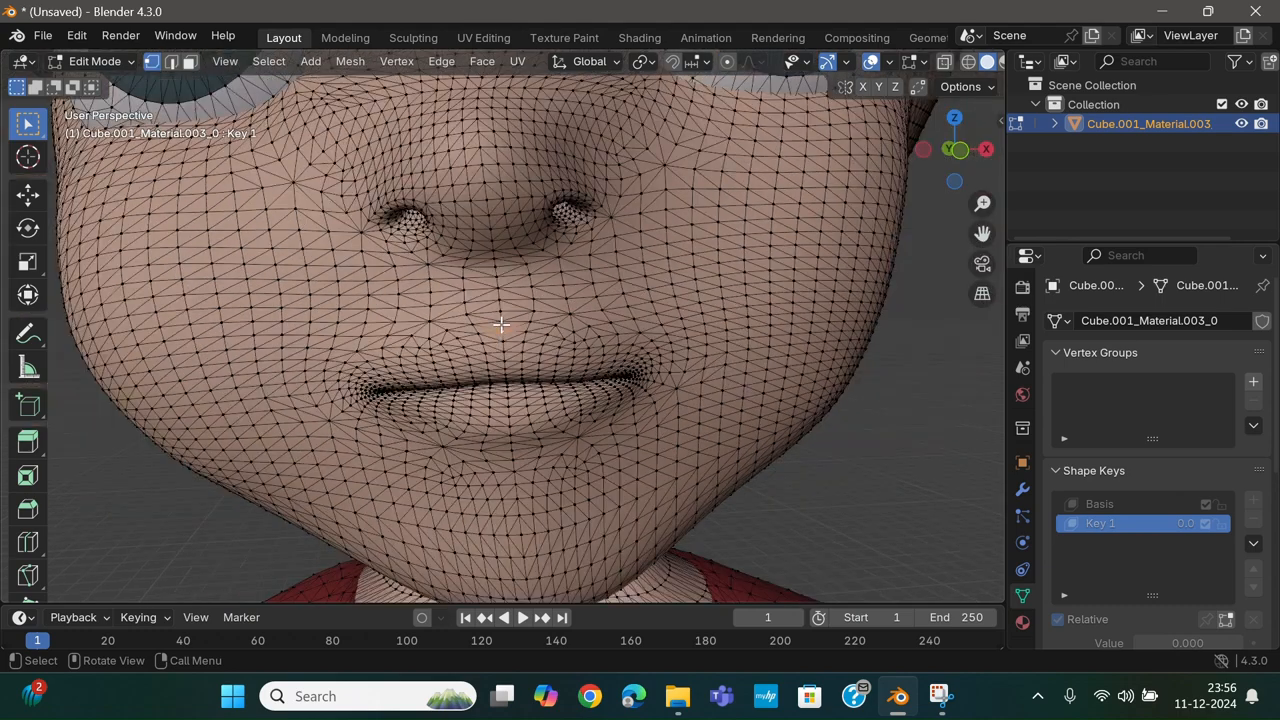
key("g")
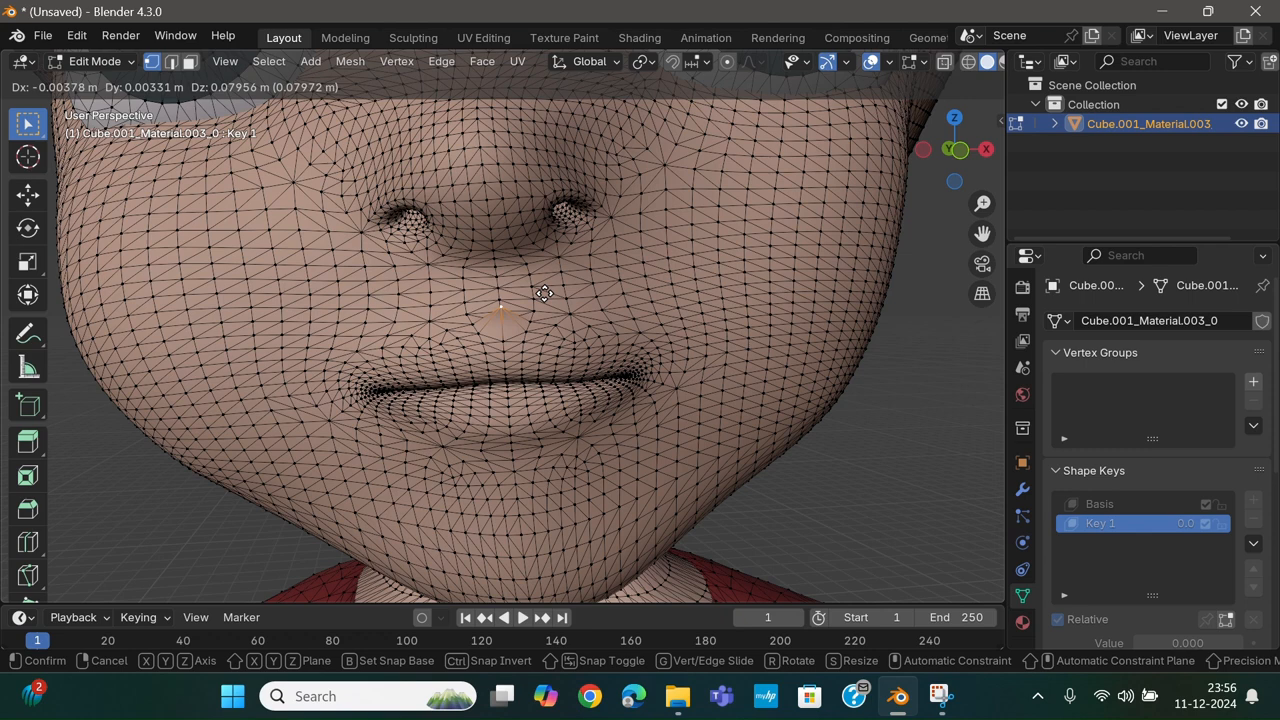
left_click(544, 293)
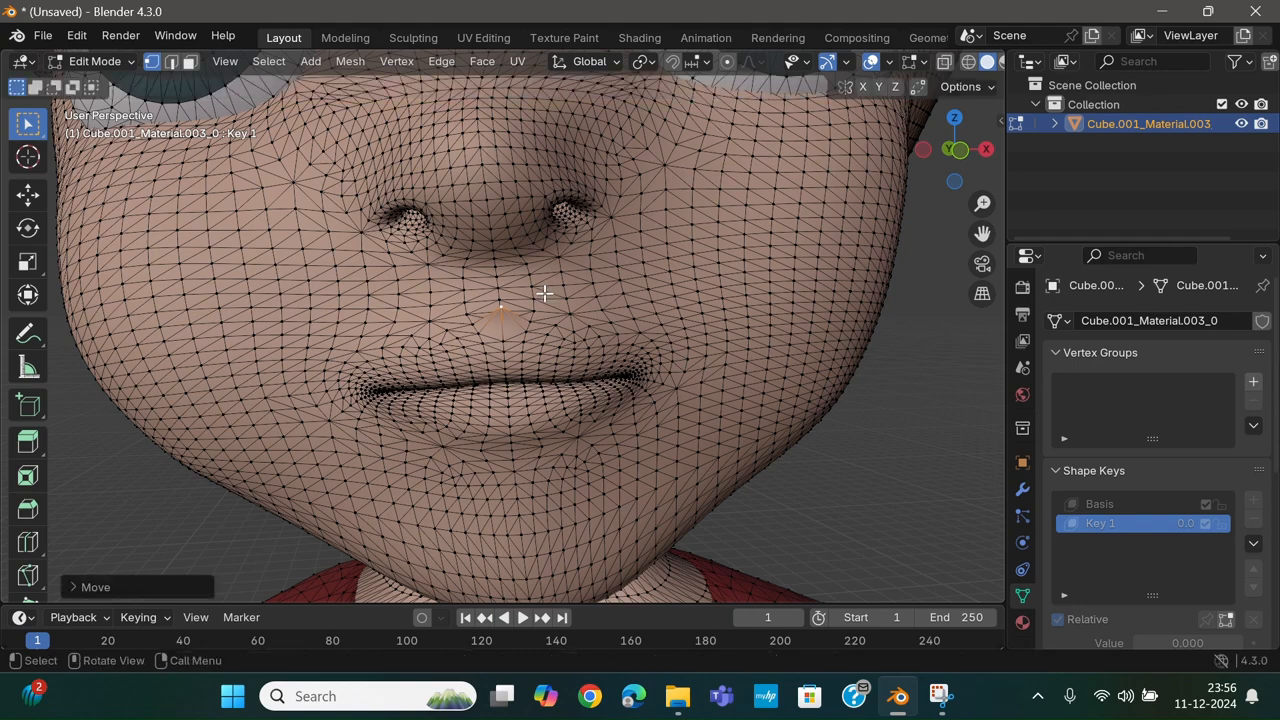
key("ctrl+z")
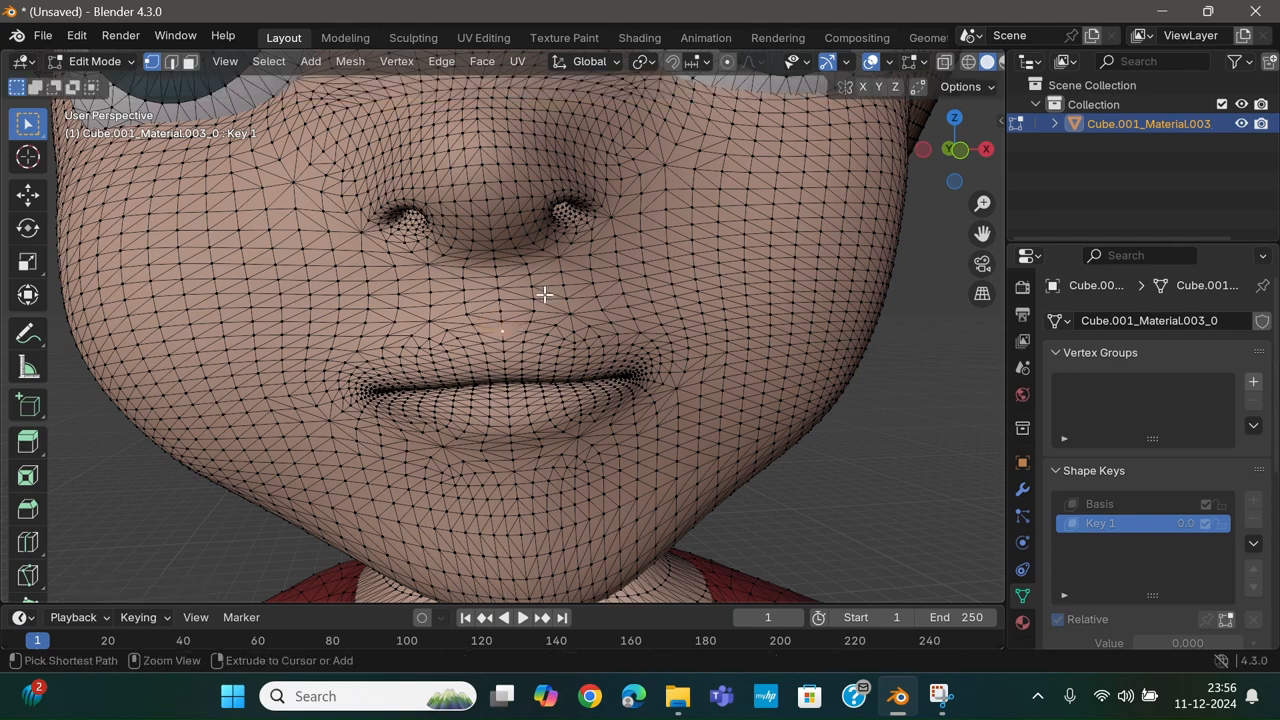
key("ctrl+z")
key("ctrl+z")
- Select the vertex midway between nose and upper lip, and enable proportional editing limited to Connected Only
left_click(723, 369)
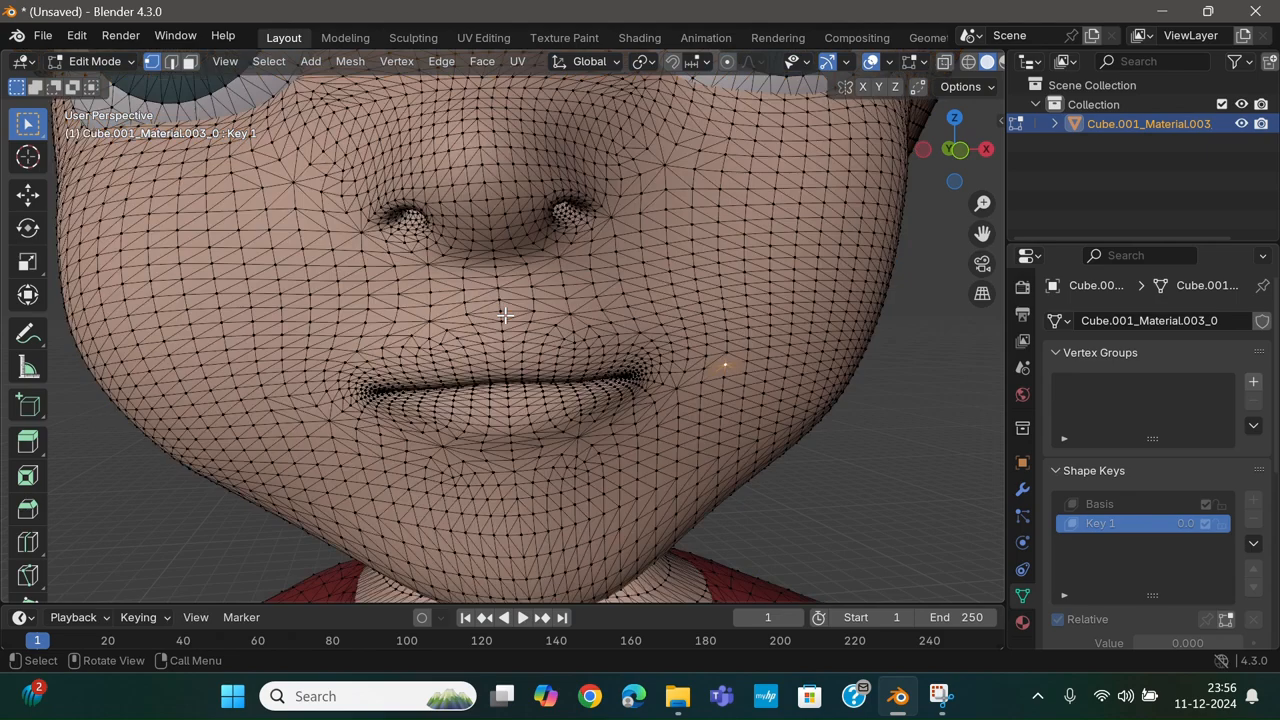
left_click(504, 315)
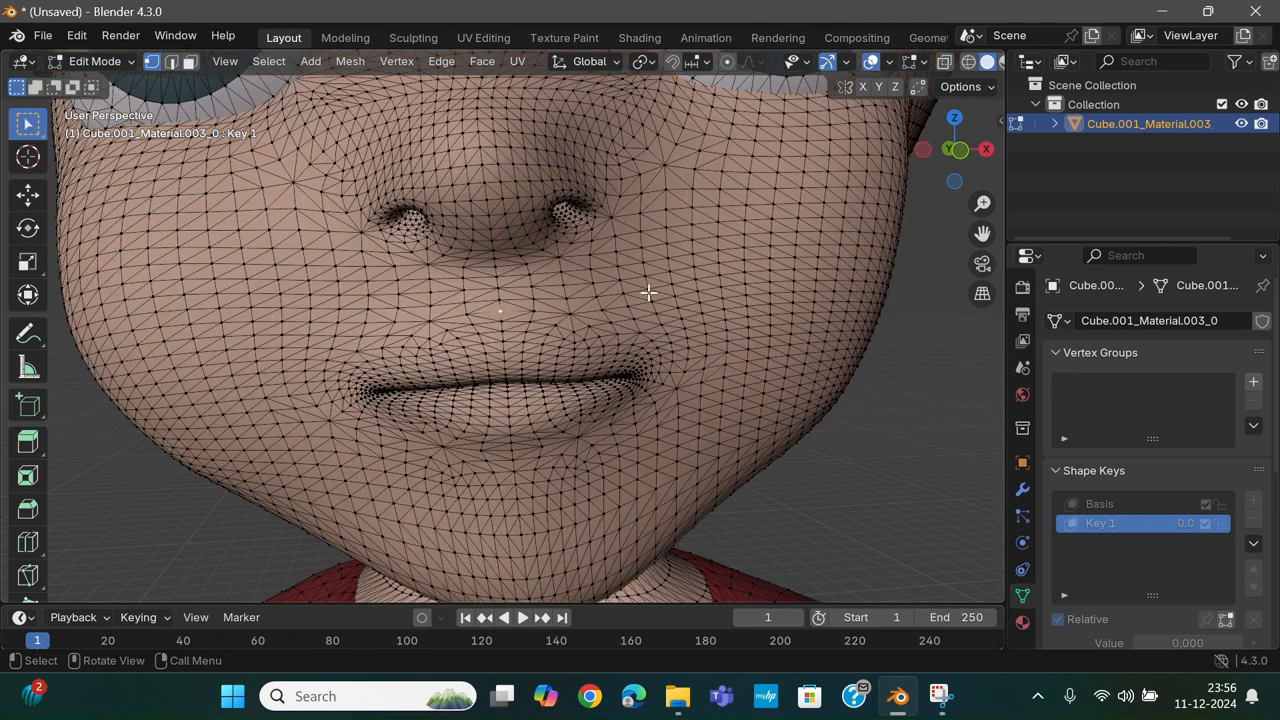
left_click(738, 68)
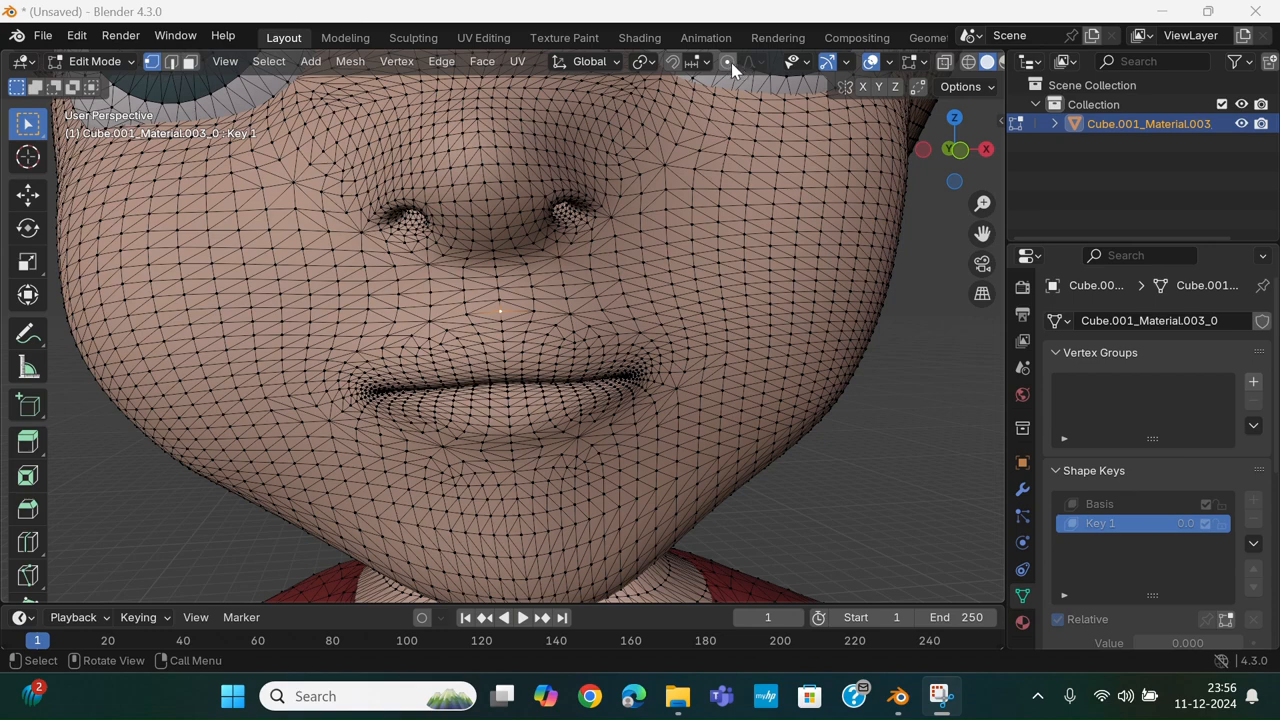
left_click_drag(842, 14, 727, 80)
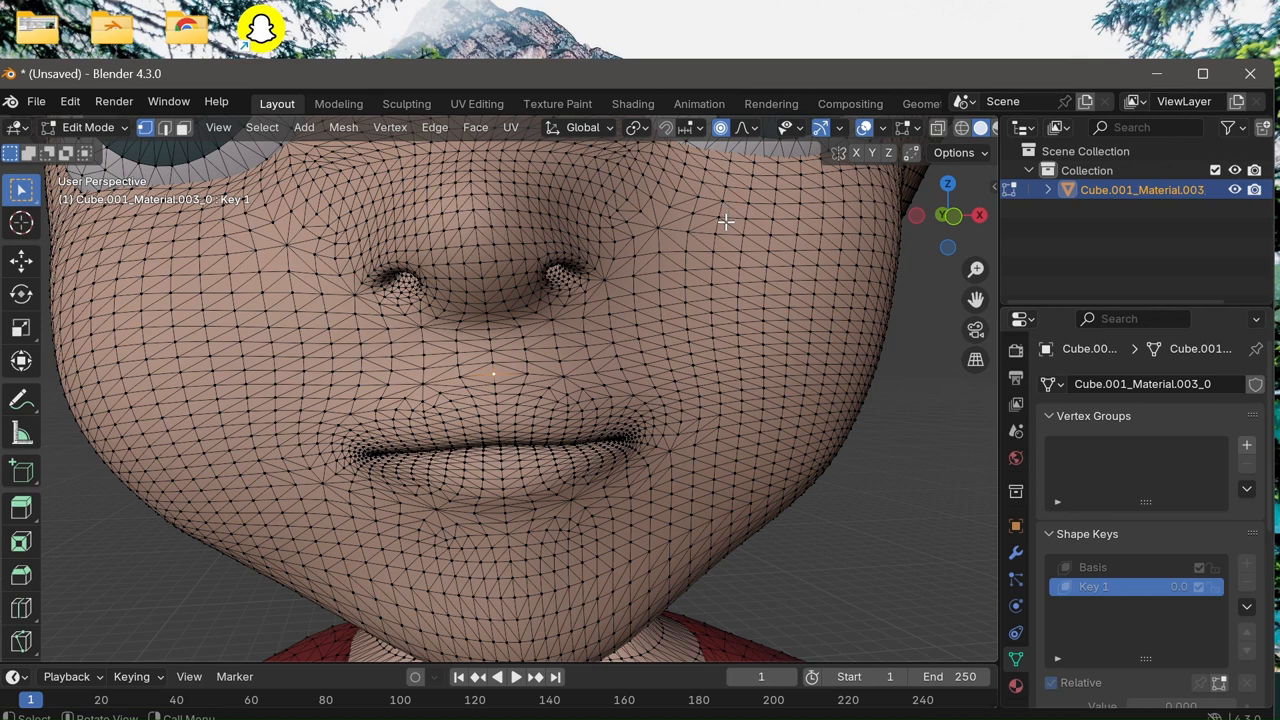
left_click(750, 128)
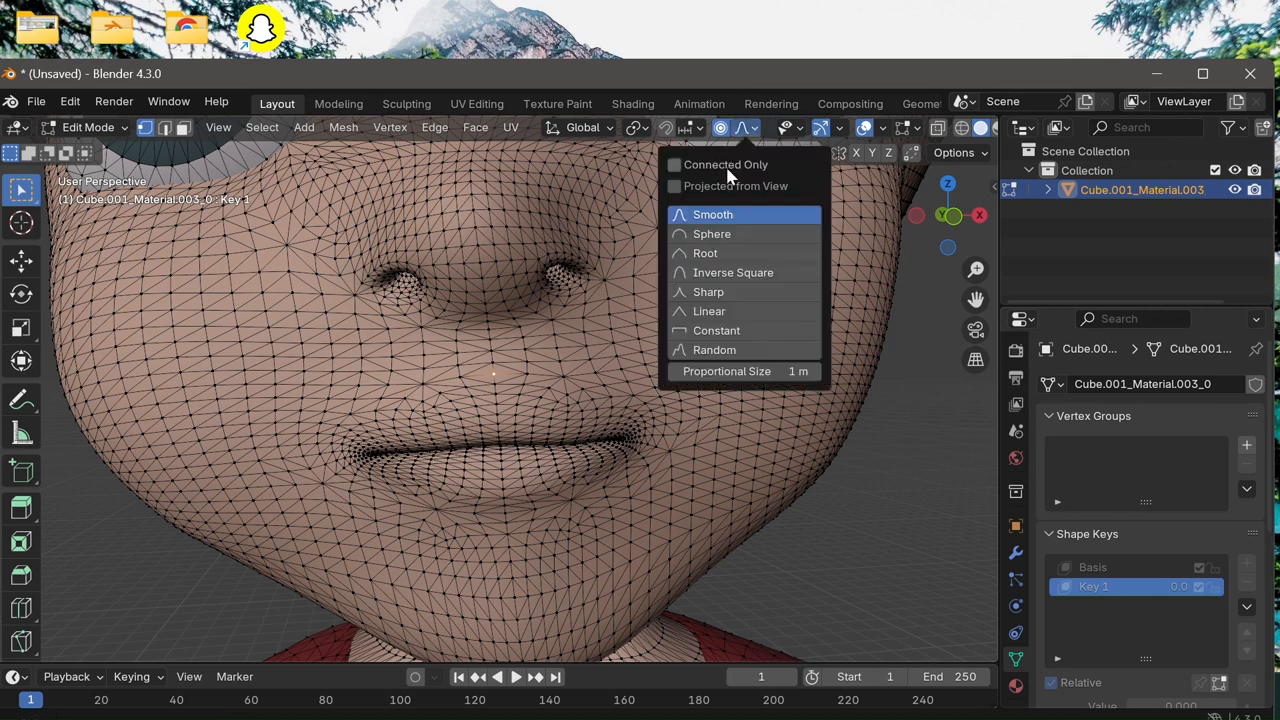
left_click(725, 164)
left_click(1201, 75)
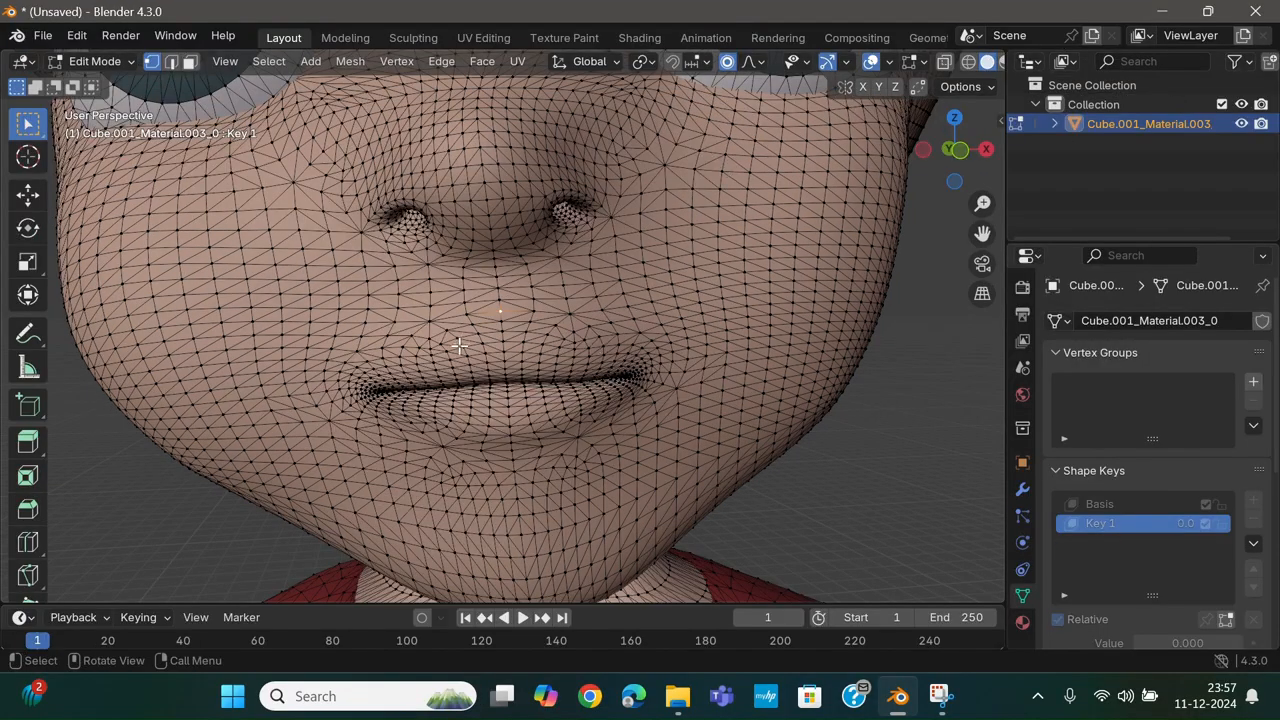
- Try raising the vertex below the nose about 0.125 m with a proportional size of 1 m
key("g")
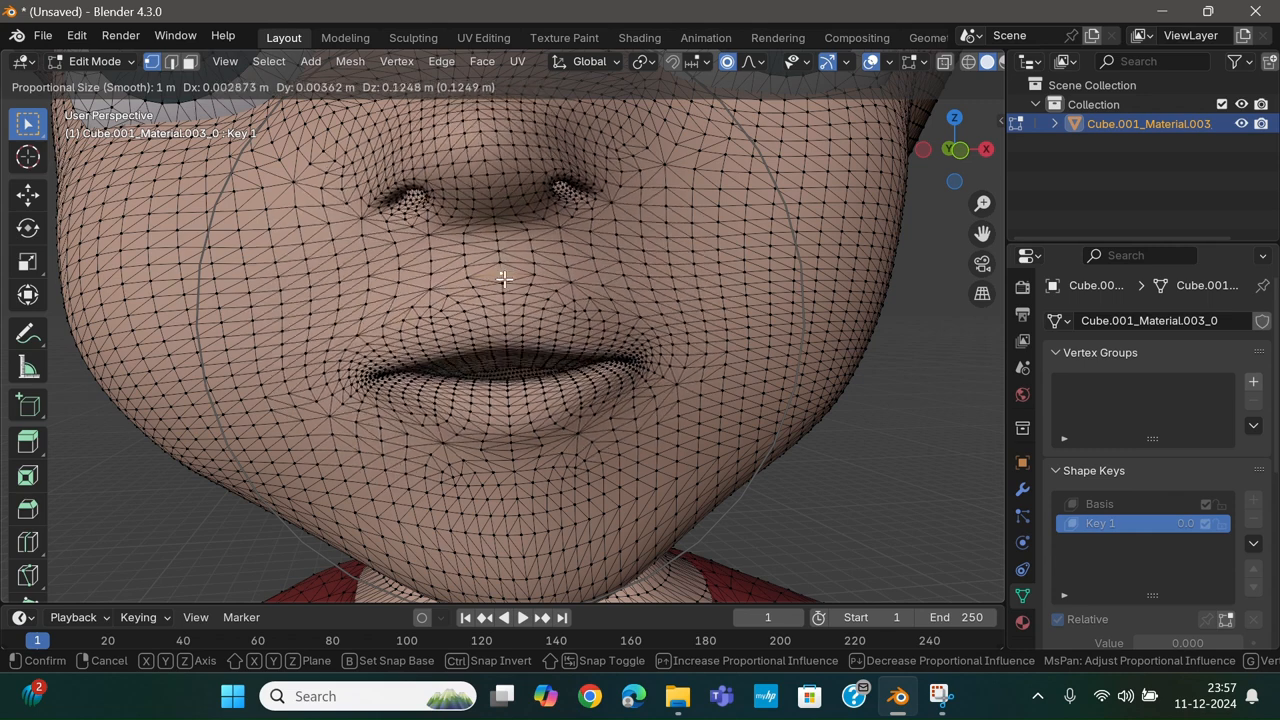
left_click(503, 279)
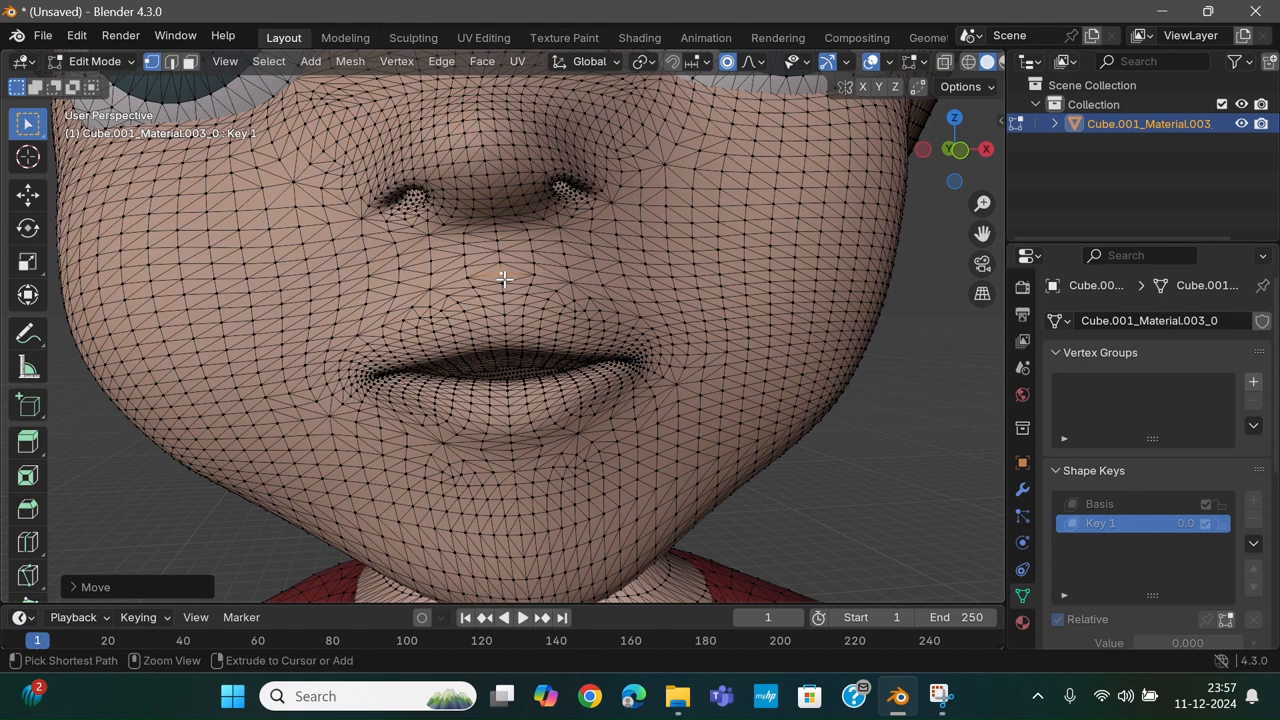
scroll(505, 280, "down", 6)
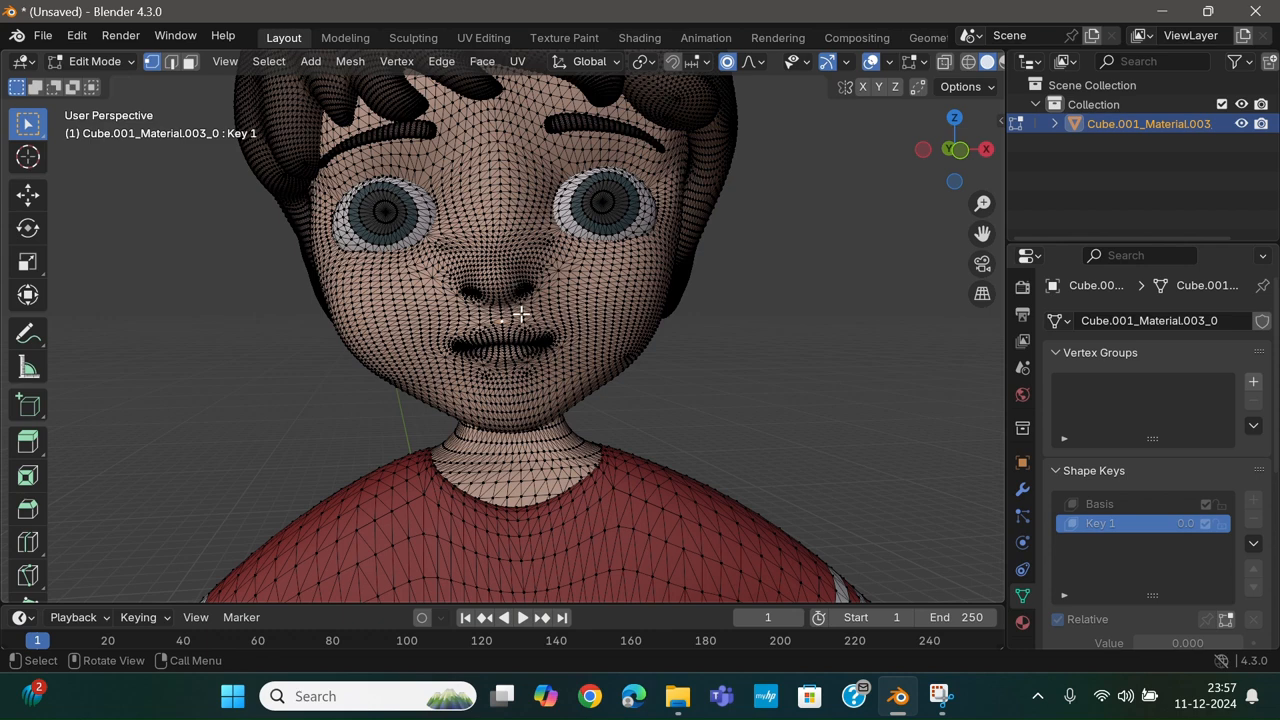
- Try raising the vertex below the nose about 0.47 m with a 15.86 m proportional size, and undo the move
key("g")
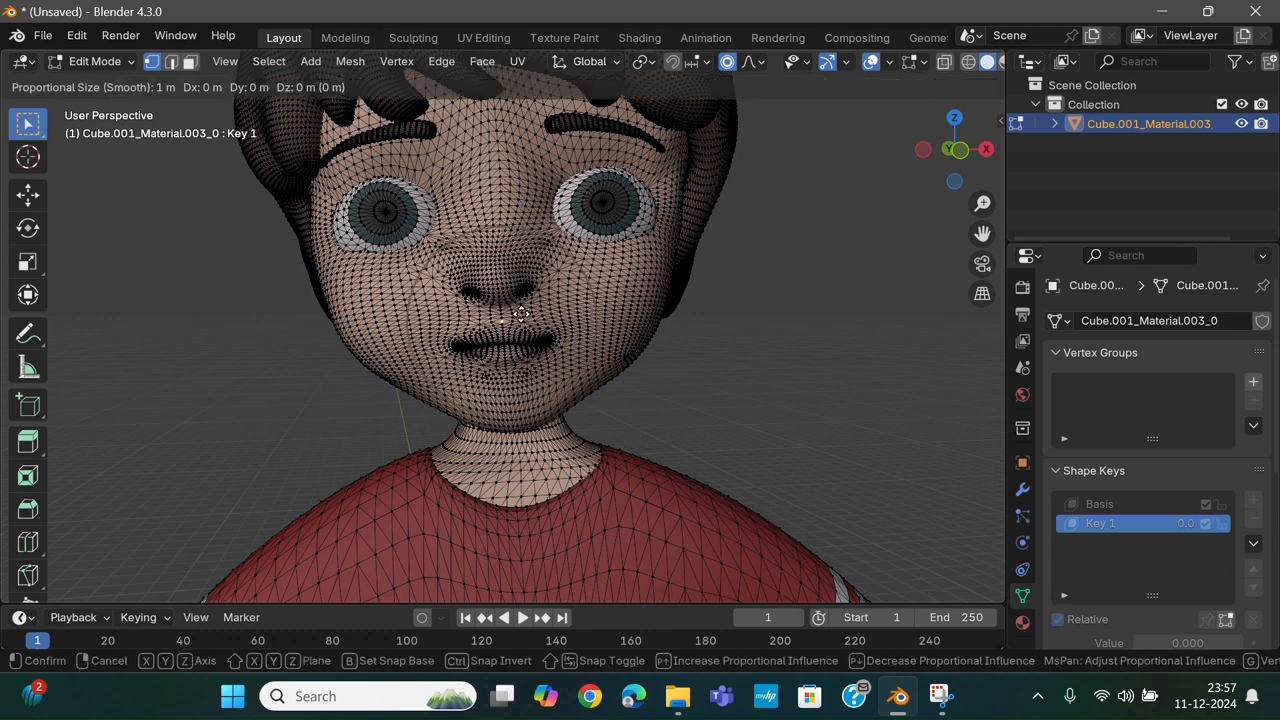
scroll(521, 314, "down", 7)
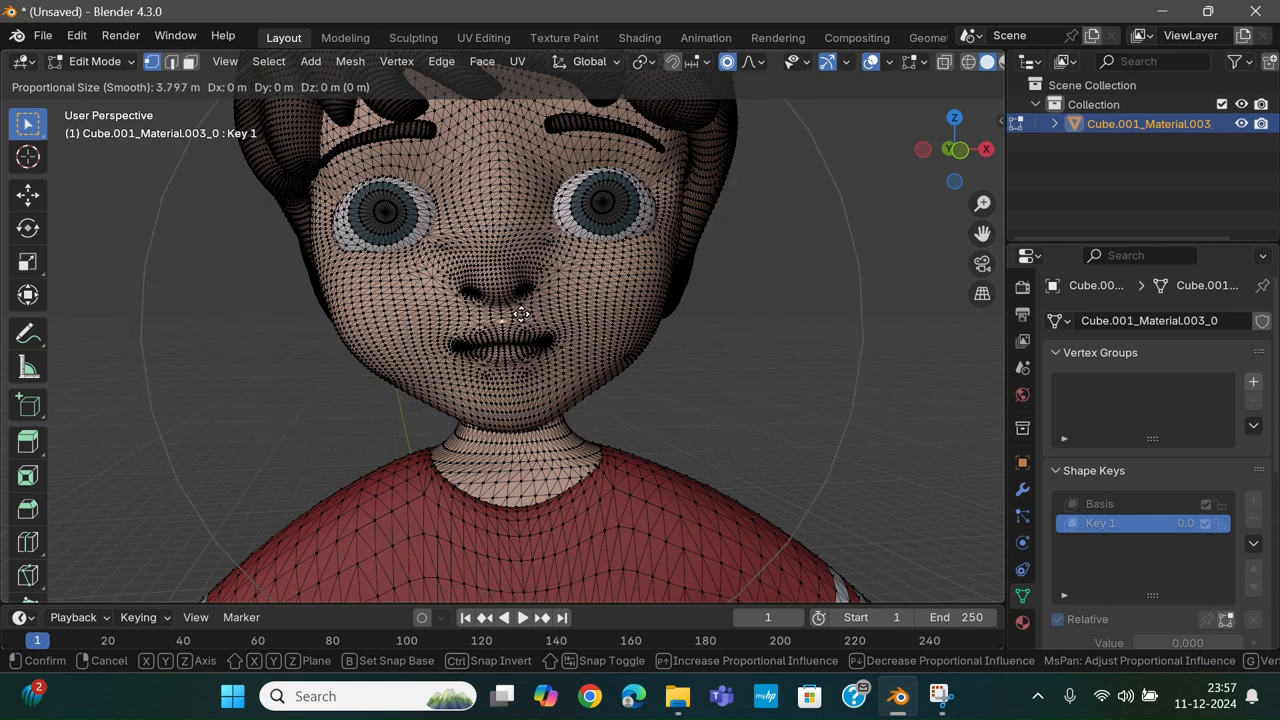
scroll(521, 314, "down", 16)
scroll(521, 314, "down", 1)
scroll(521, 314, "down", 1)
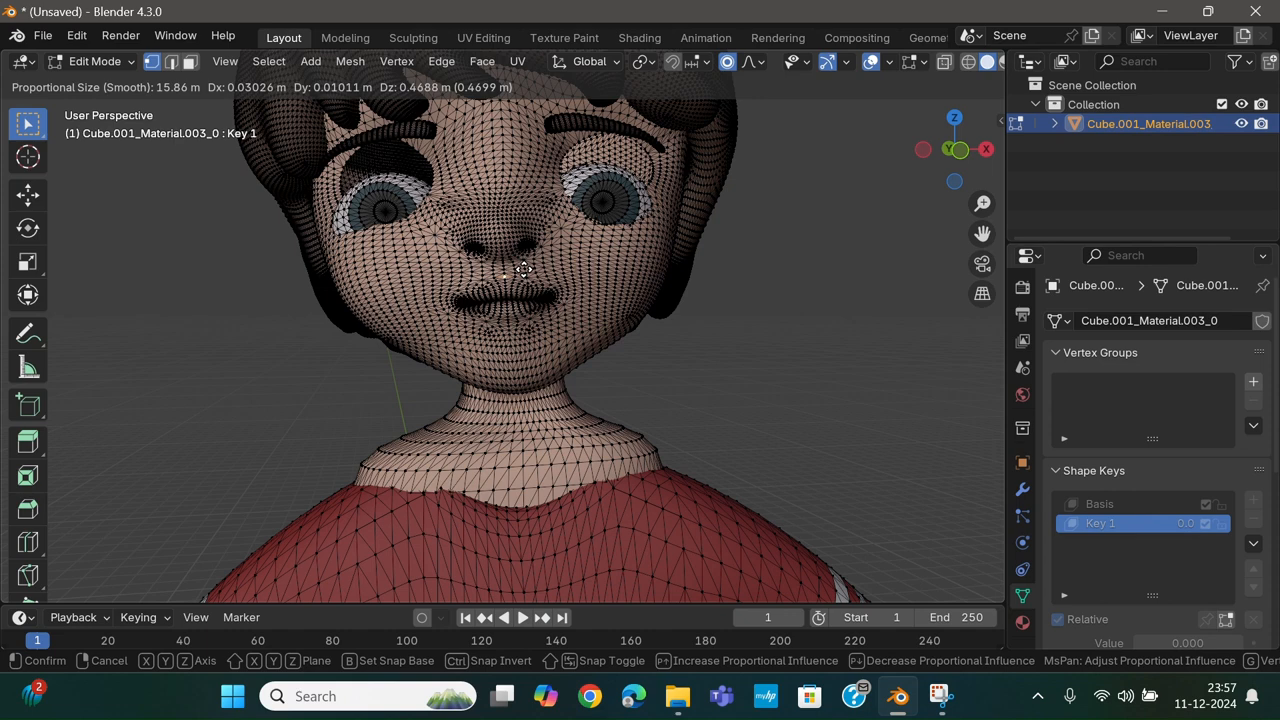
left_click(524, 269)
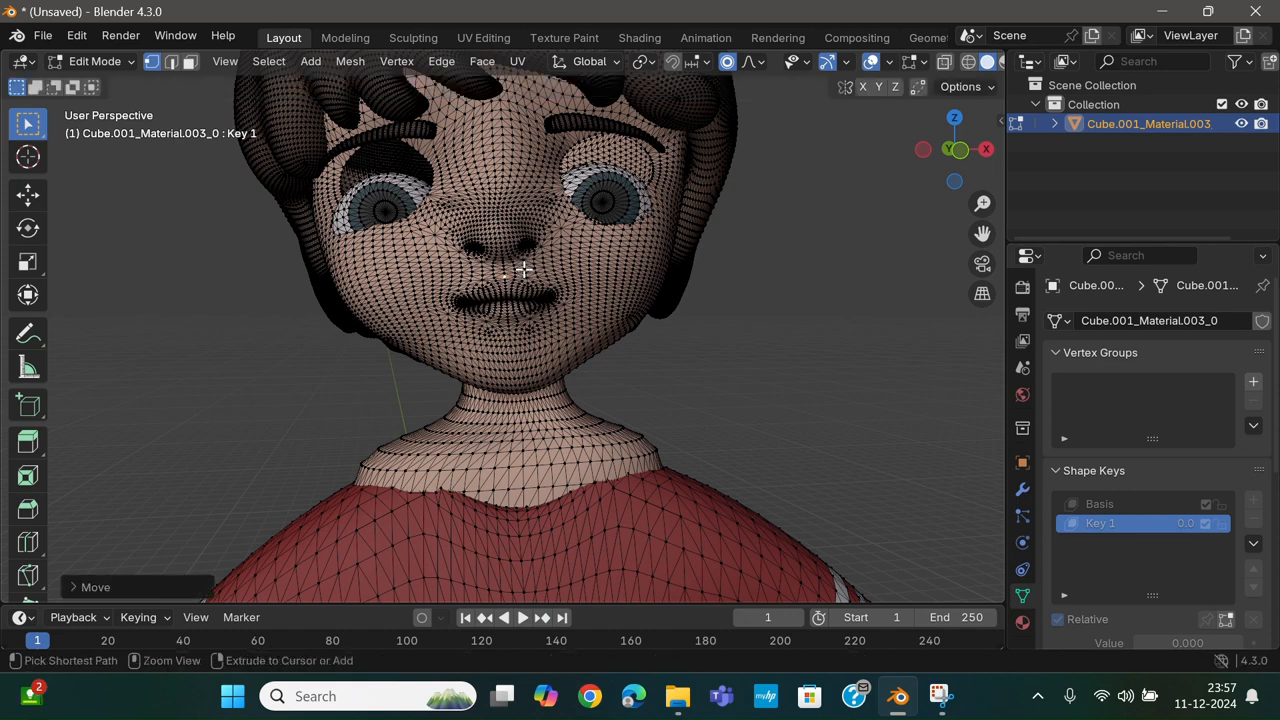
key("ctrl+z")
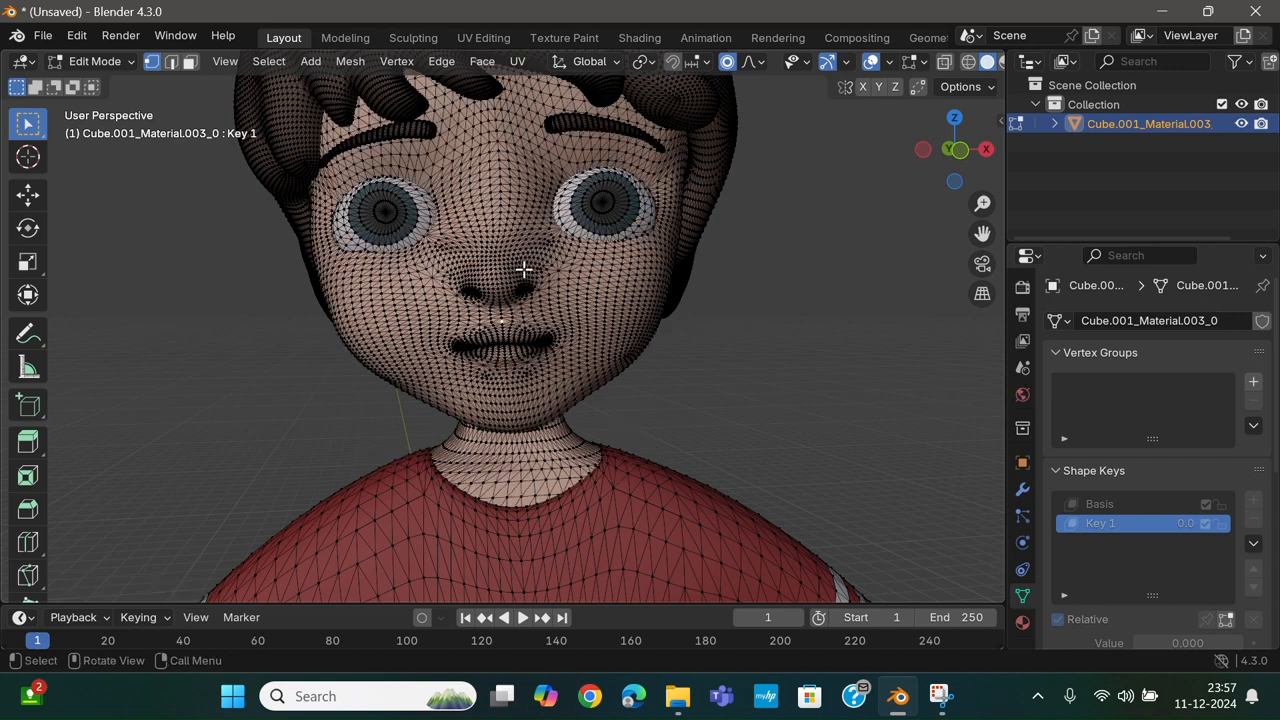
- Reduce the proportional size to about 2.6 m without displacing the vertex below the nose
key("g")
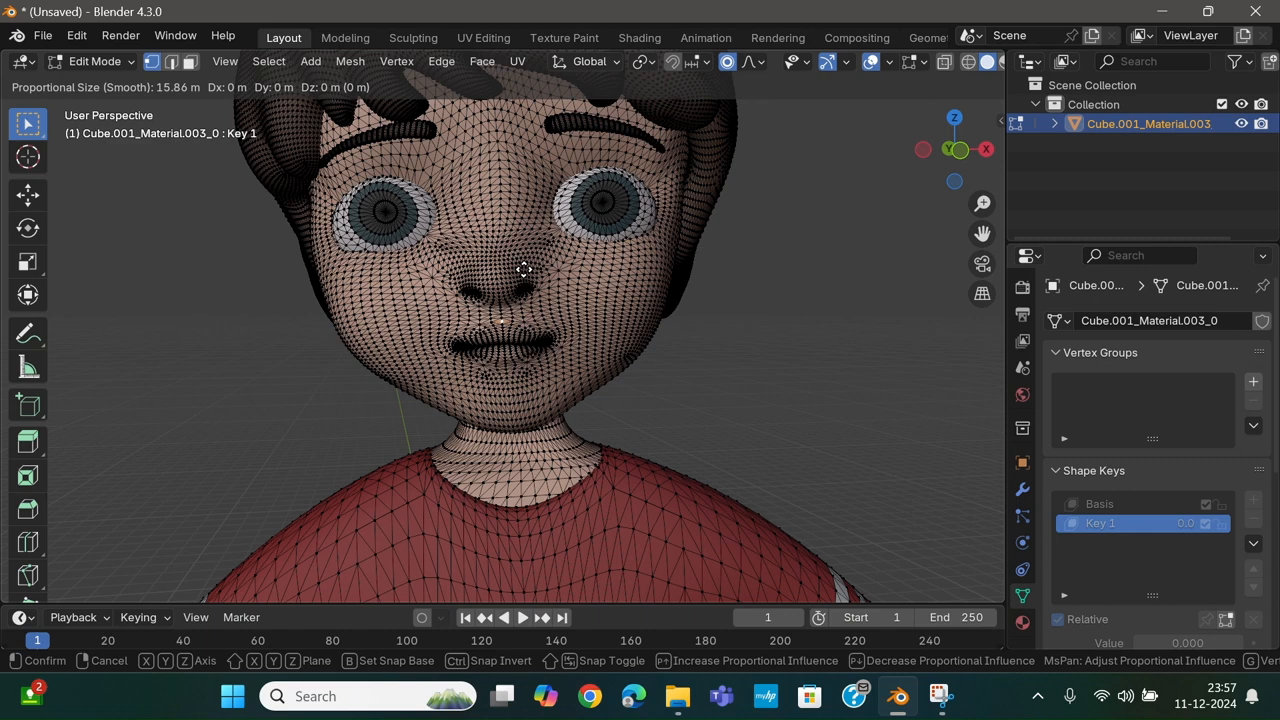
scroll(524, 269, "down", 1)
scroll(524, 269, "up", 2)
scroll(524, 269, "up", 4)
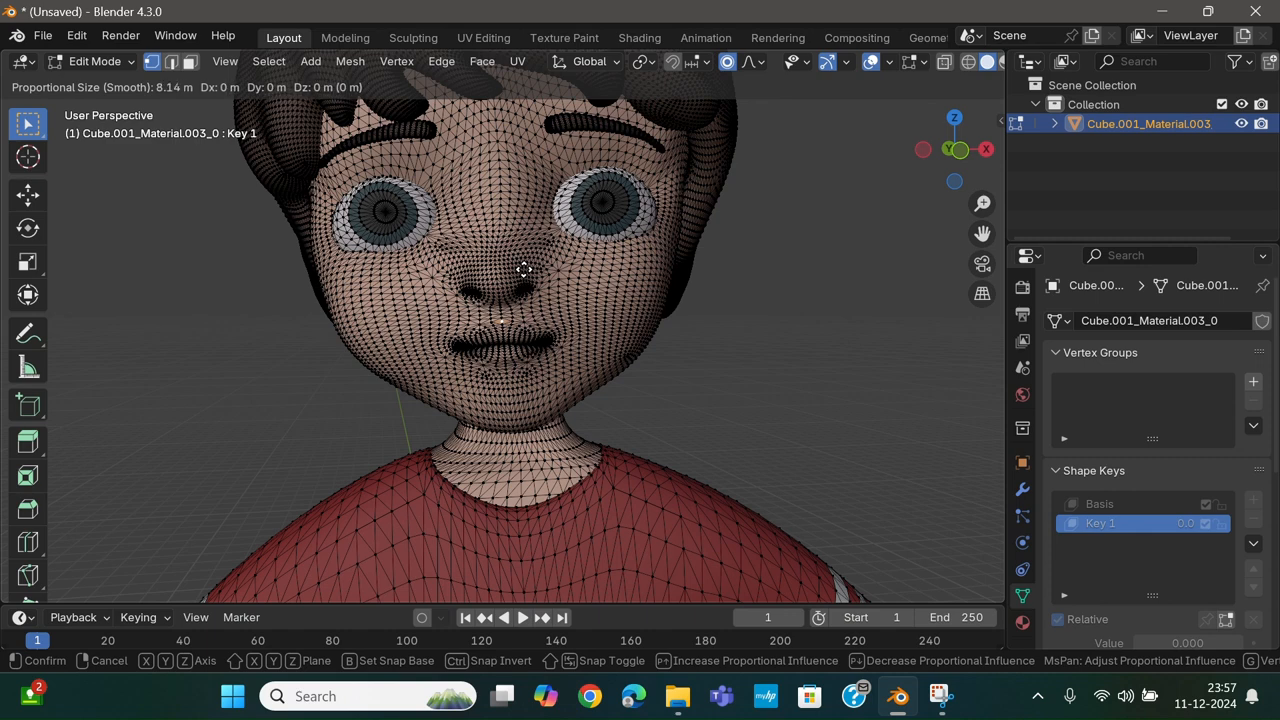
scroll(524, 269, "up", 10)
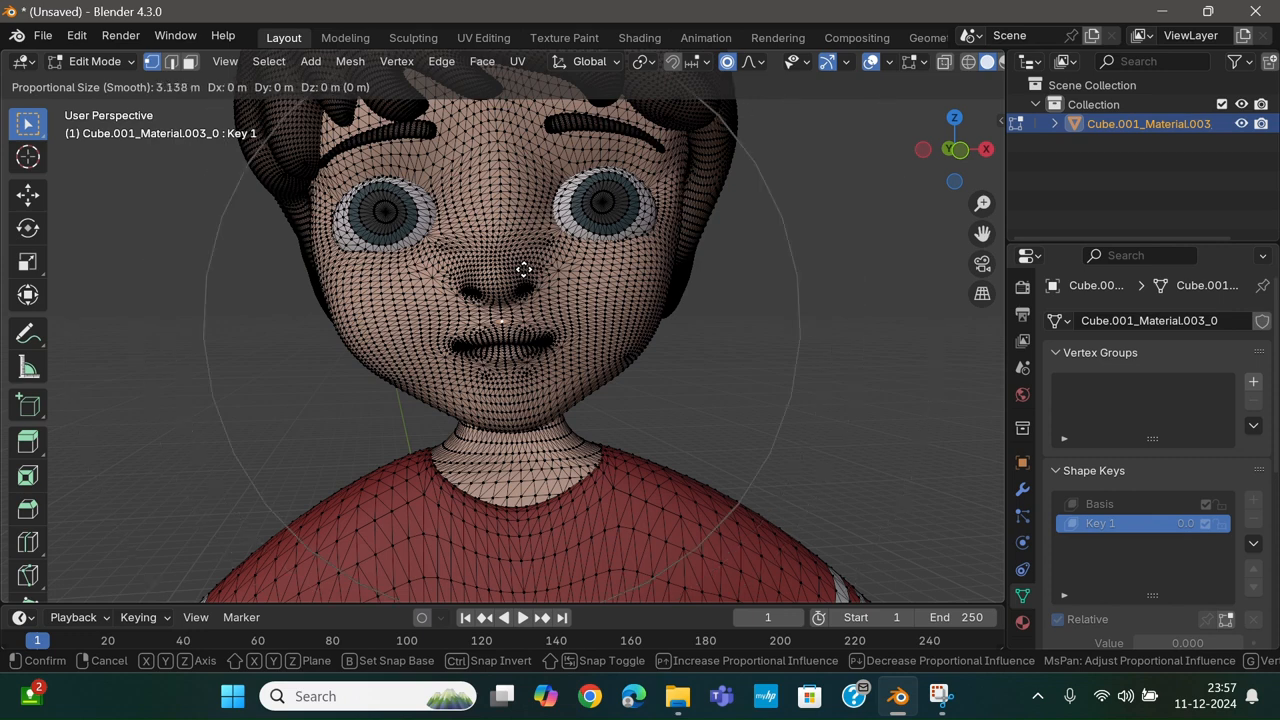
scroll(524, 269, "up", 2)
left_click(524, 269)
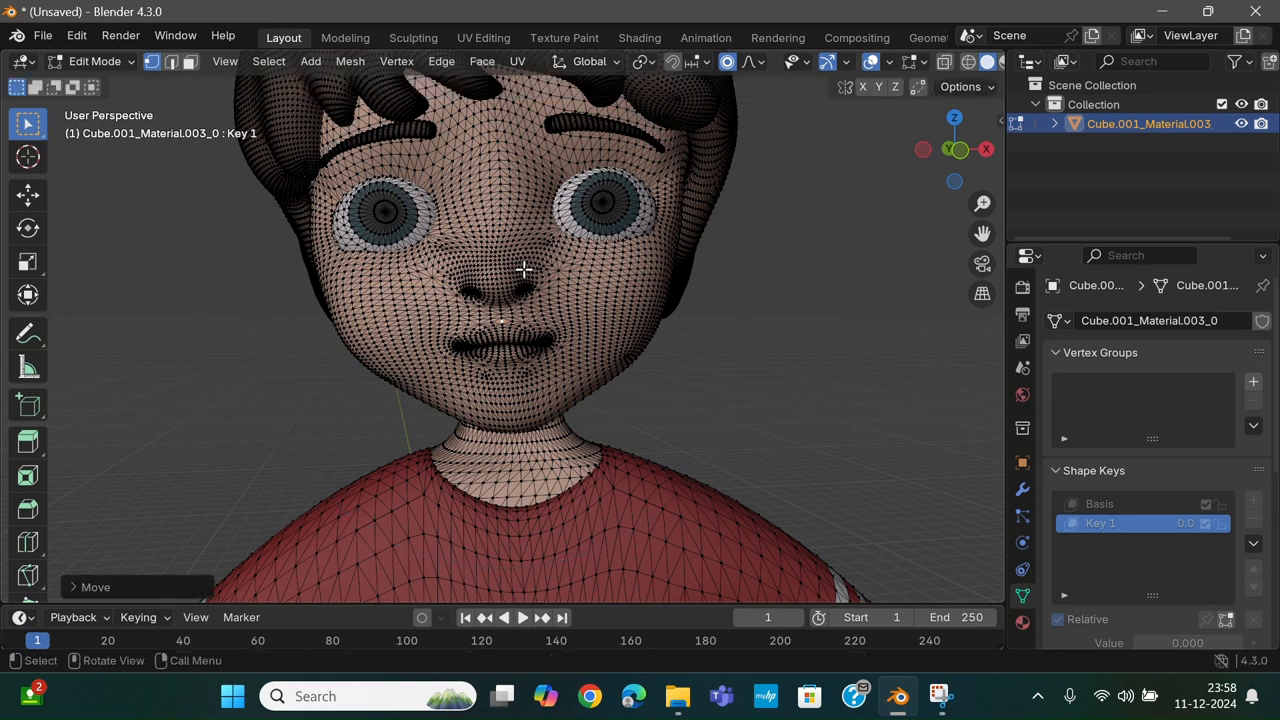
left_click(524, 269)
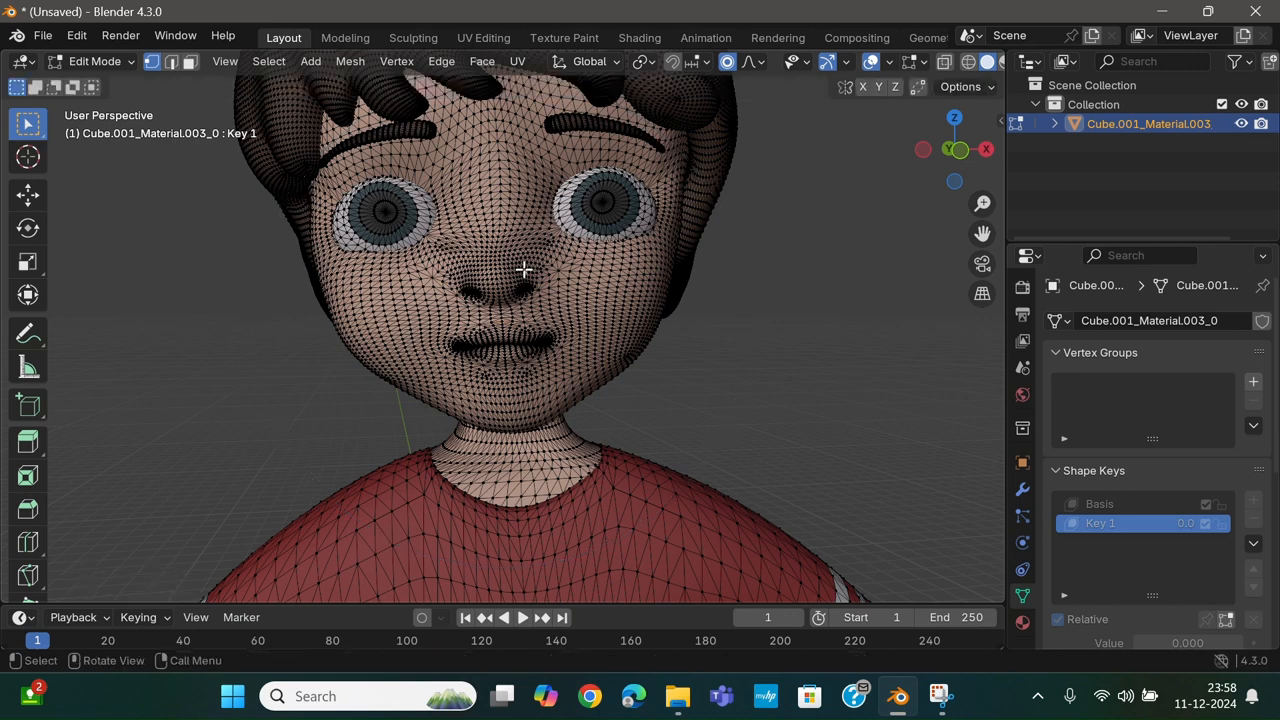
- Try shifting the vertex below the nose about 0.10 m along X and 0.17 m down, narrow the proportional size to about 1.6 m, and undo the move
key("g")
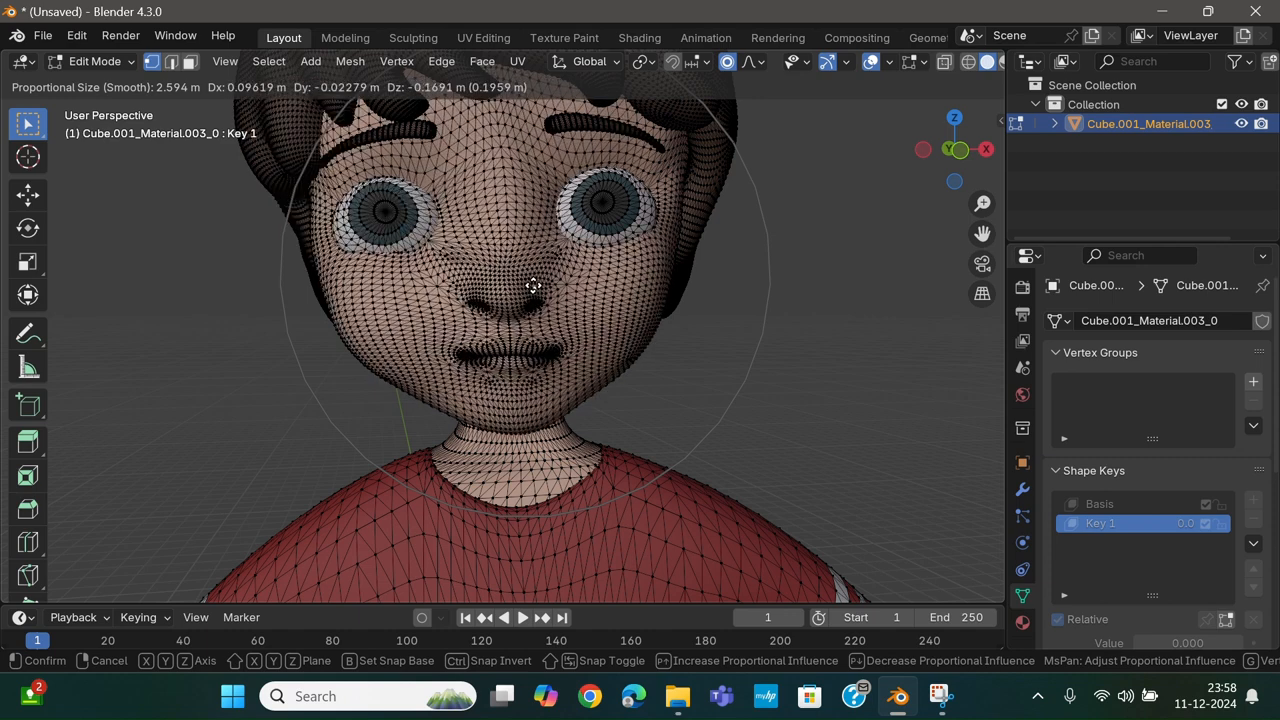
scroll(534, 286, "up", 3)
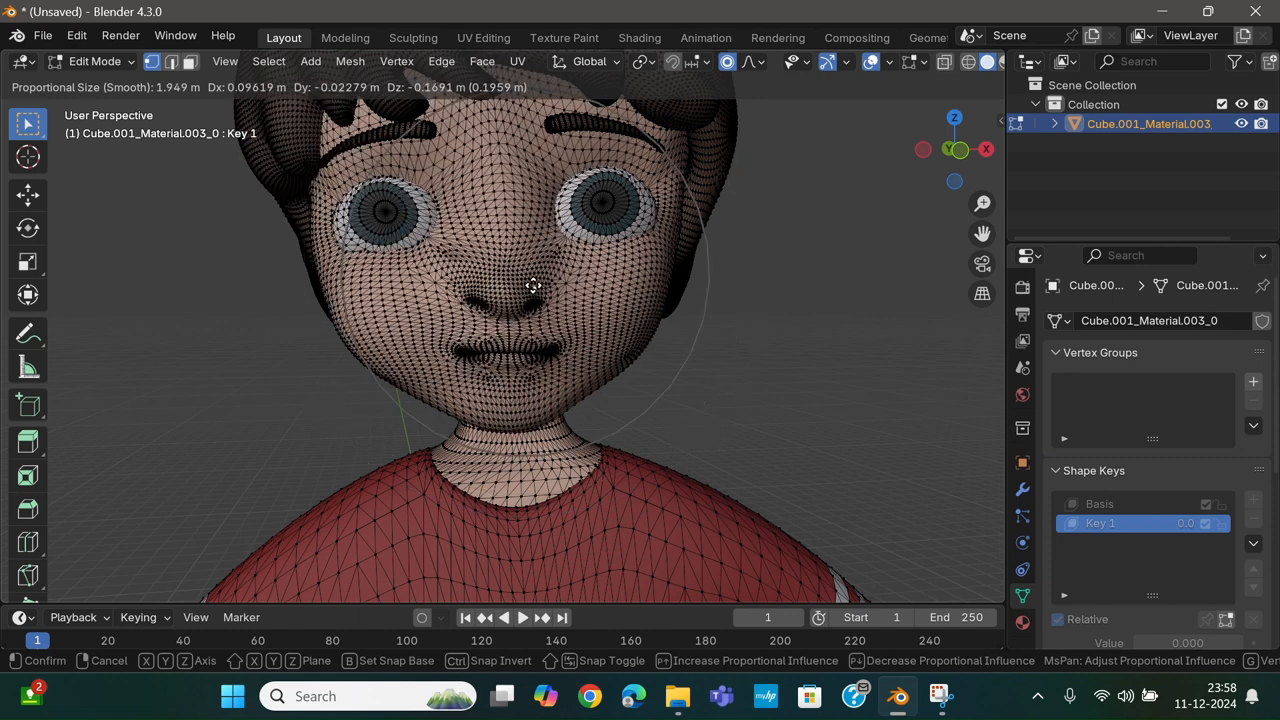
scroll(534, 286, "down", 3)
scroll(534, 286, "down", 6)
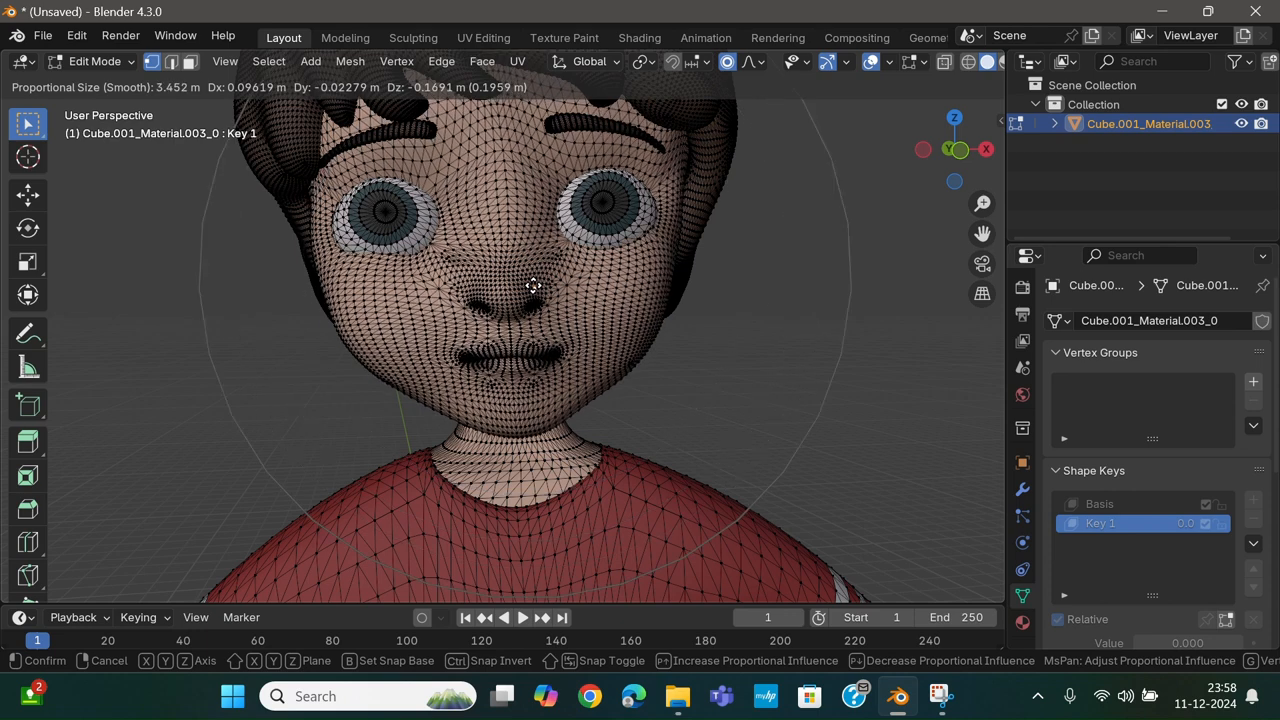
scroll(534, 286, "up", 10)
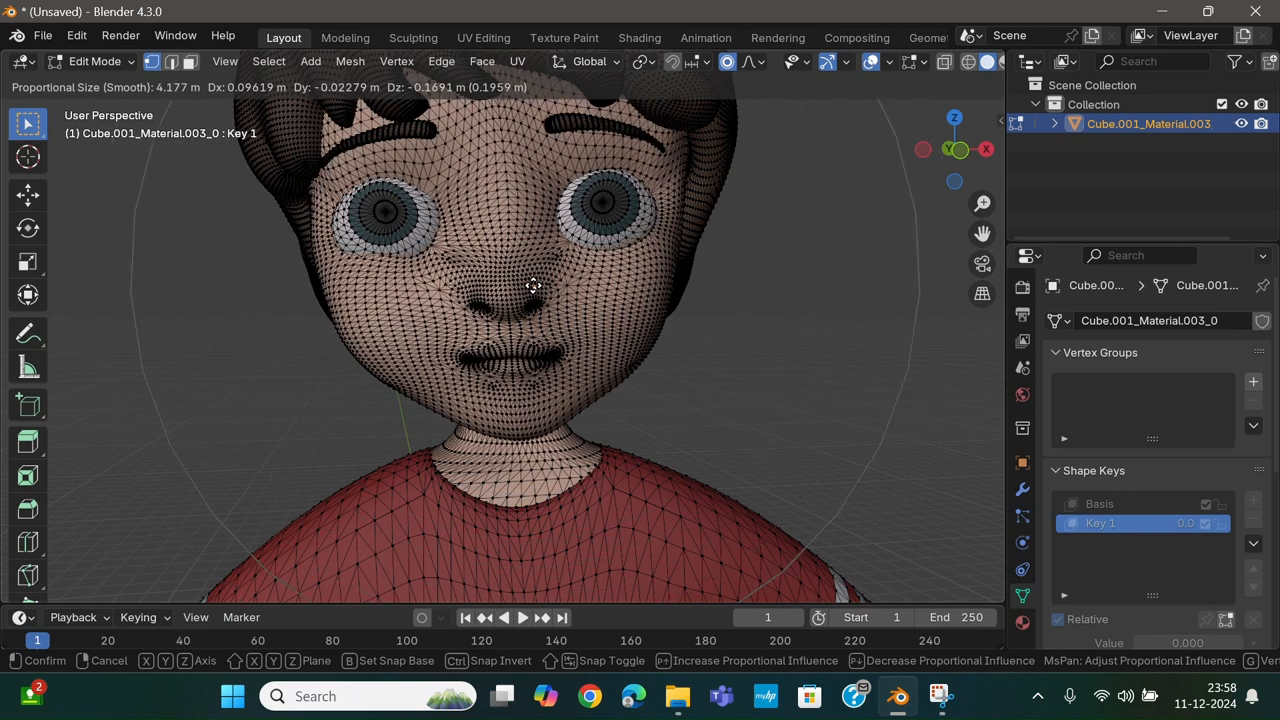
scroll(534, 286, "up", 1)
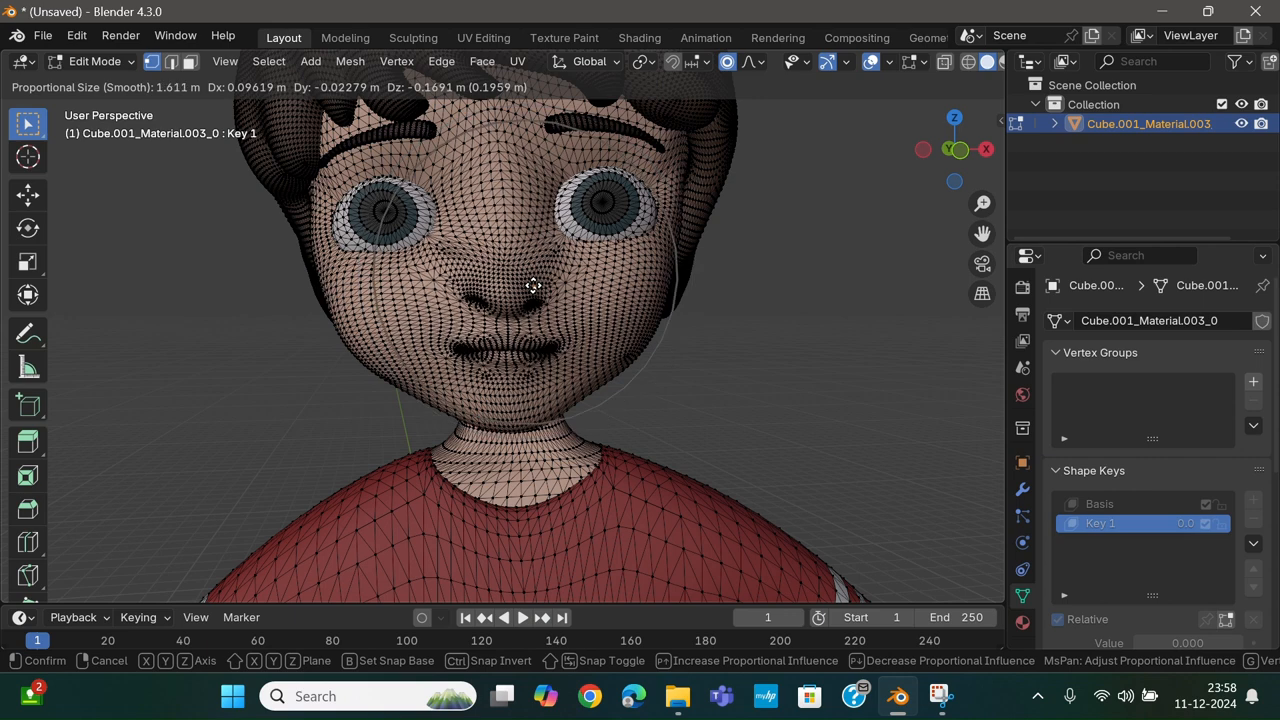
left_click(532, 285)
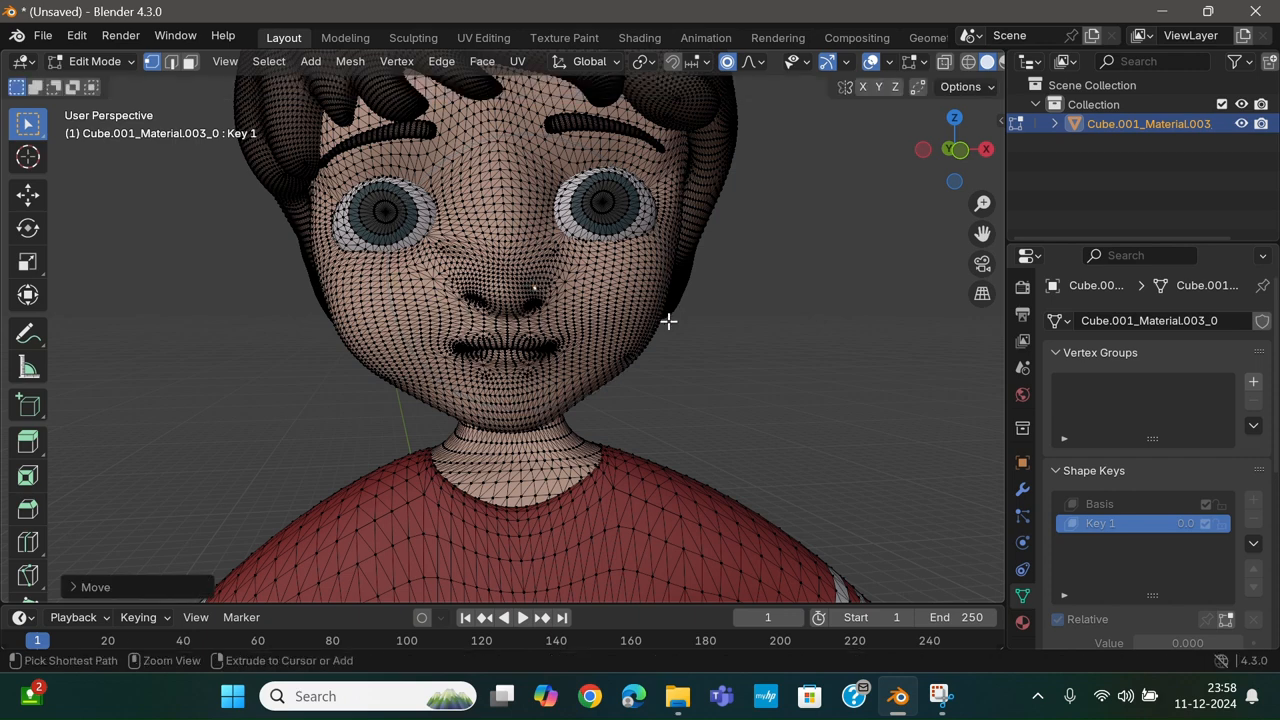
key("ctrl+z")
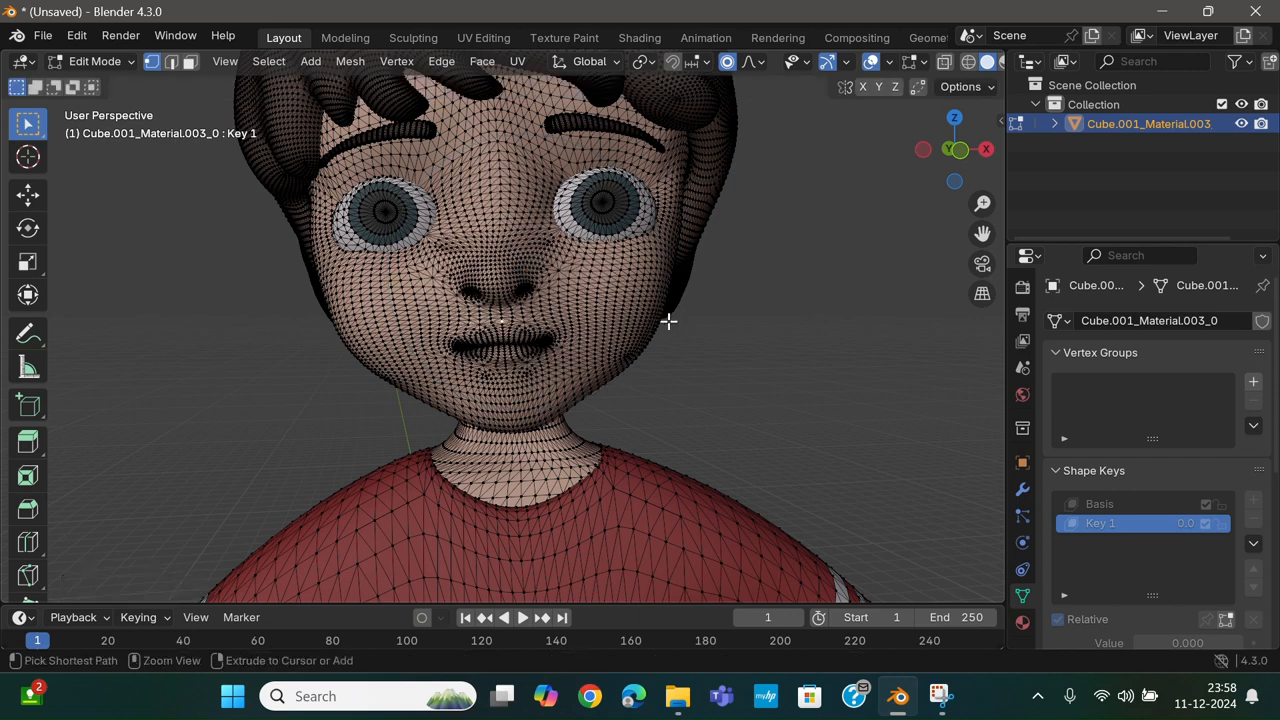
- Examine the mesh around the character's mouth and nose up close
mouse_move(618, 330)
middle_mouse_down()
mouse_move(580, 334)
mouse_move(625, 337)
middle_mouse_up()
scroll(624, 338, "up", 9)
scroll(624, 338, "up", 3)
scroll(634, 340, "down", 10)
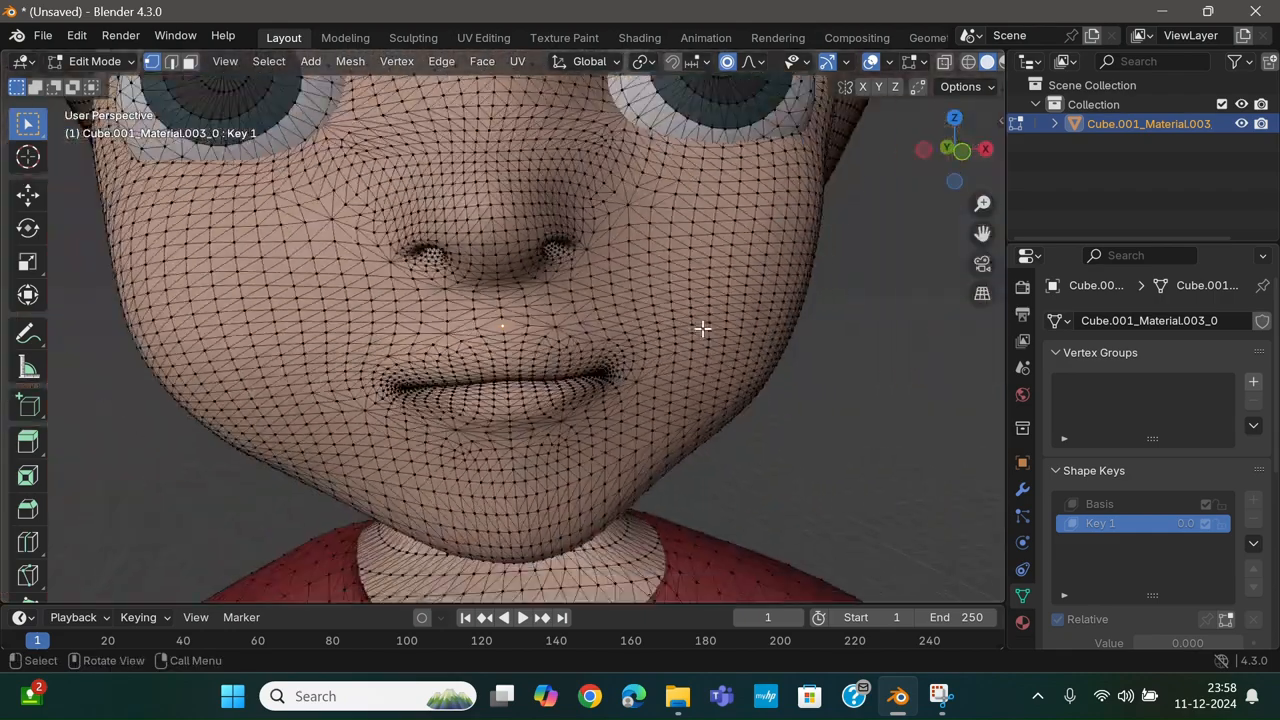
middle_click_drag(686, 329, 660, 300)
scroll(678, 331, "down", 3)
scroll(658, 306, "up", 2)
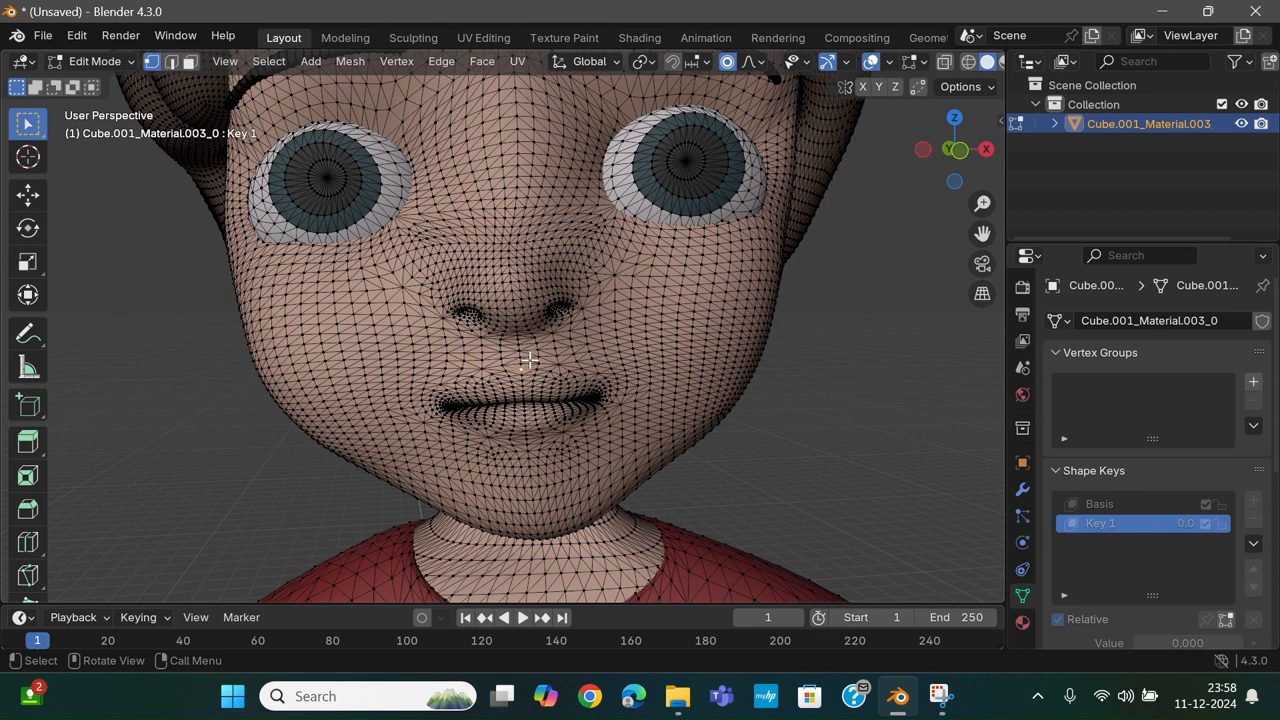
- Try raising the vertex below the nose about 0.14 m with a 1.464 m proportional size, and undo the move
key("g")
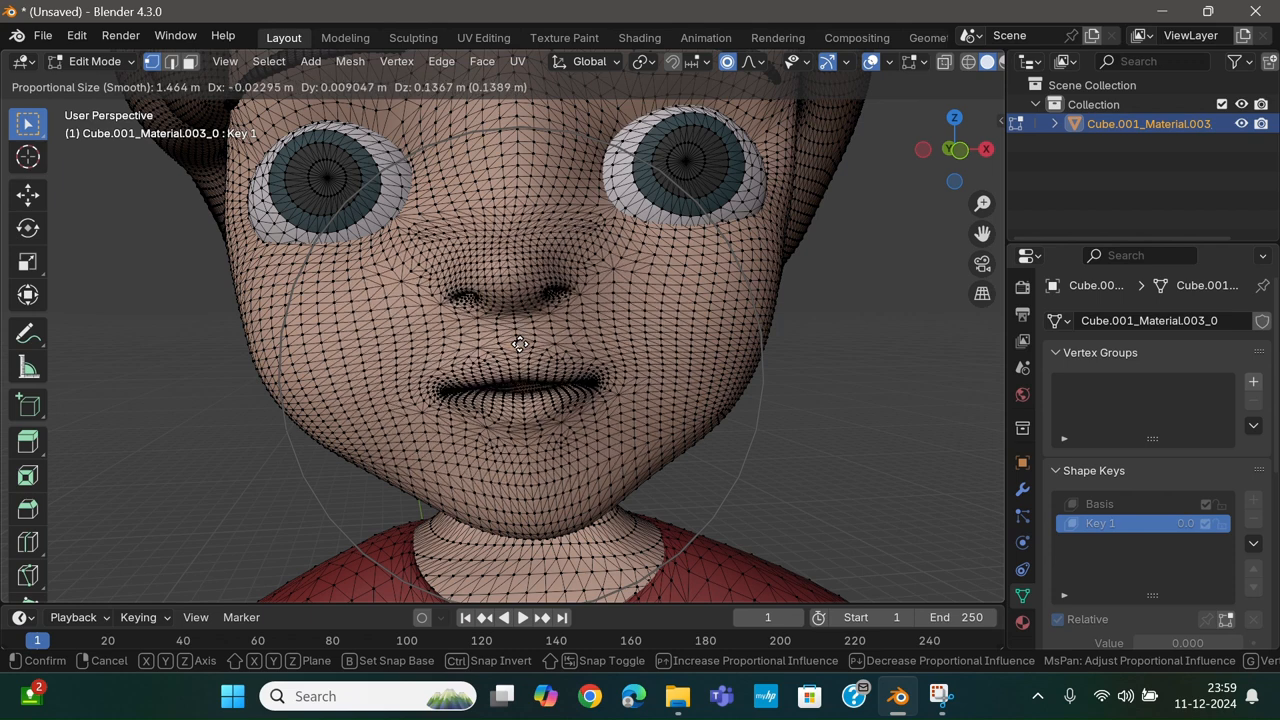
left_click(520, 344)
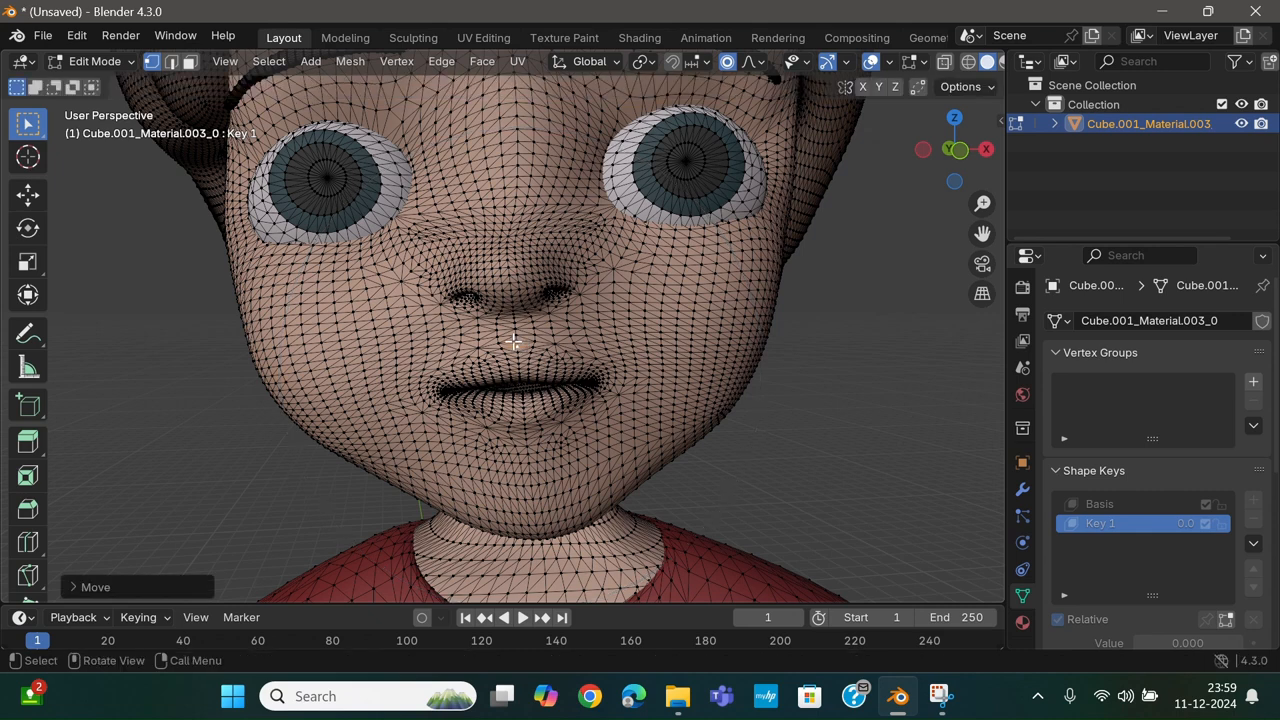
key("ctrl+z")
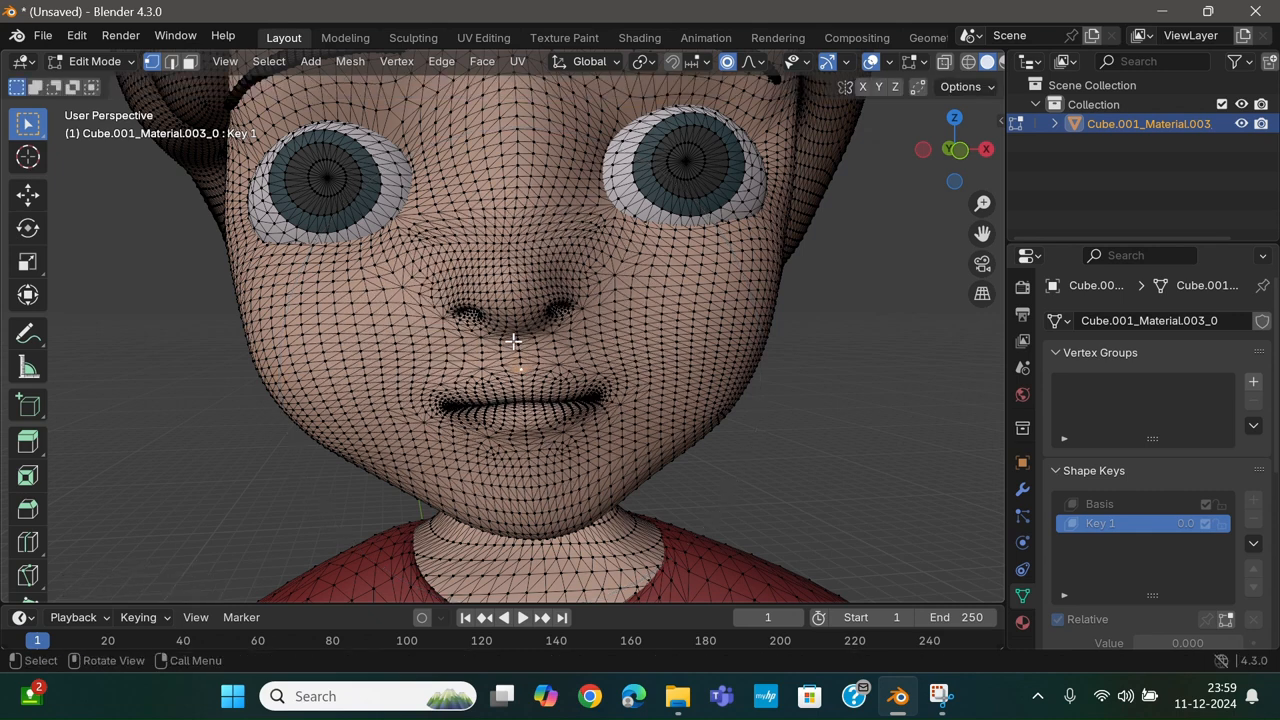
- Raise the vertex below the nose about 0.08 m, with the proportional size reduced to about 0.91 m
key("g")
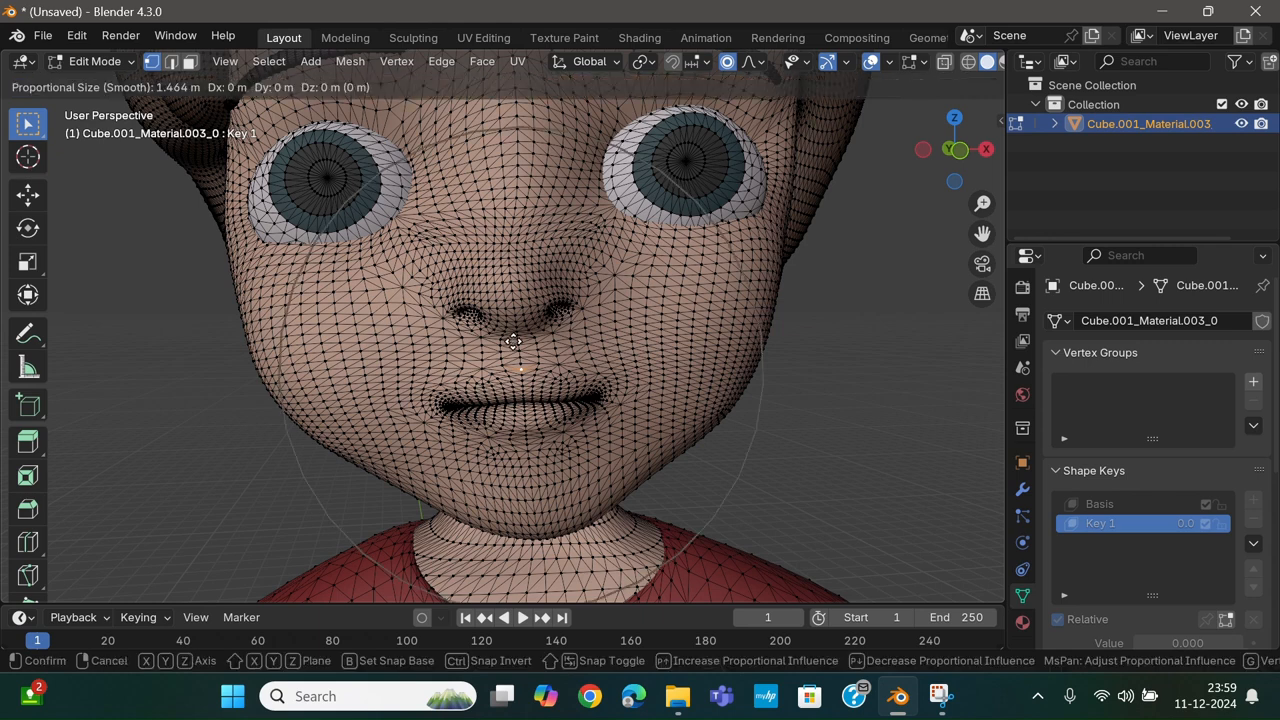
scroll(513, 341, "up", 3)
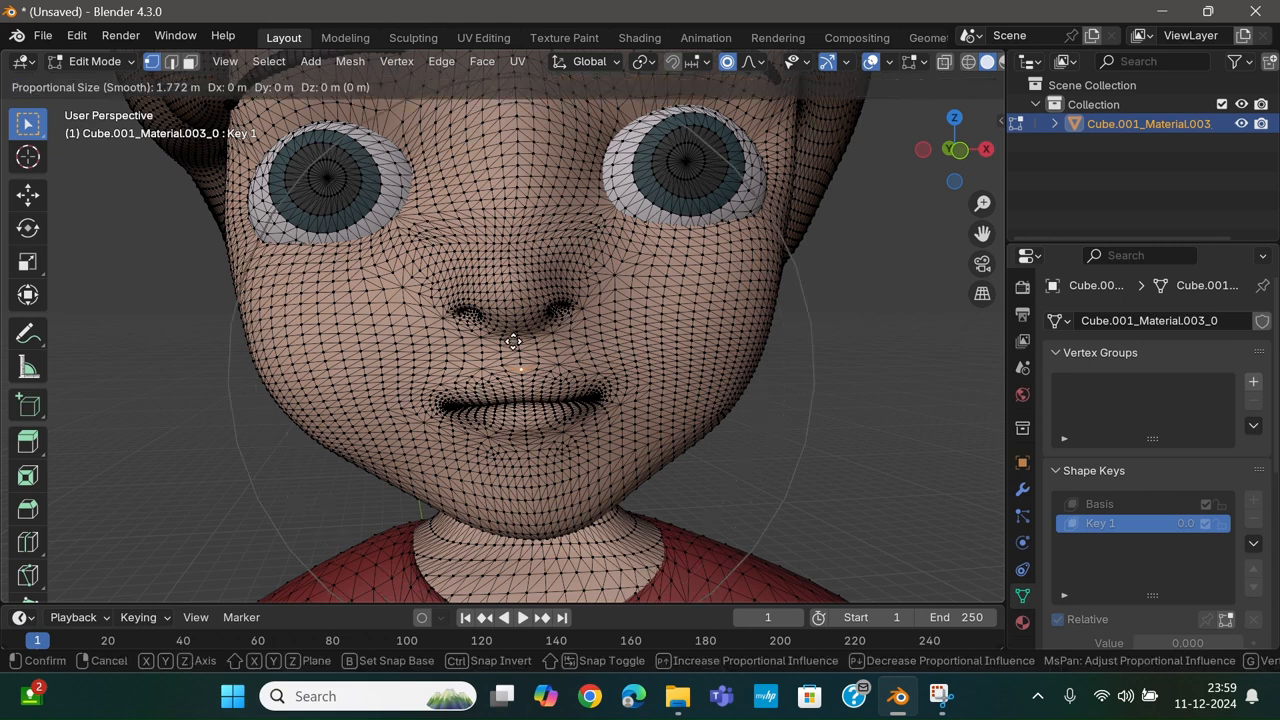
scroll(513, 341, "up", 2)
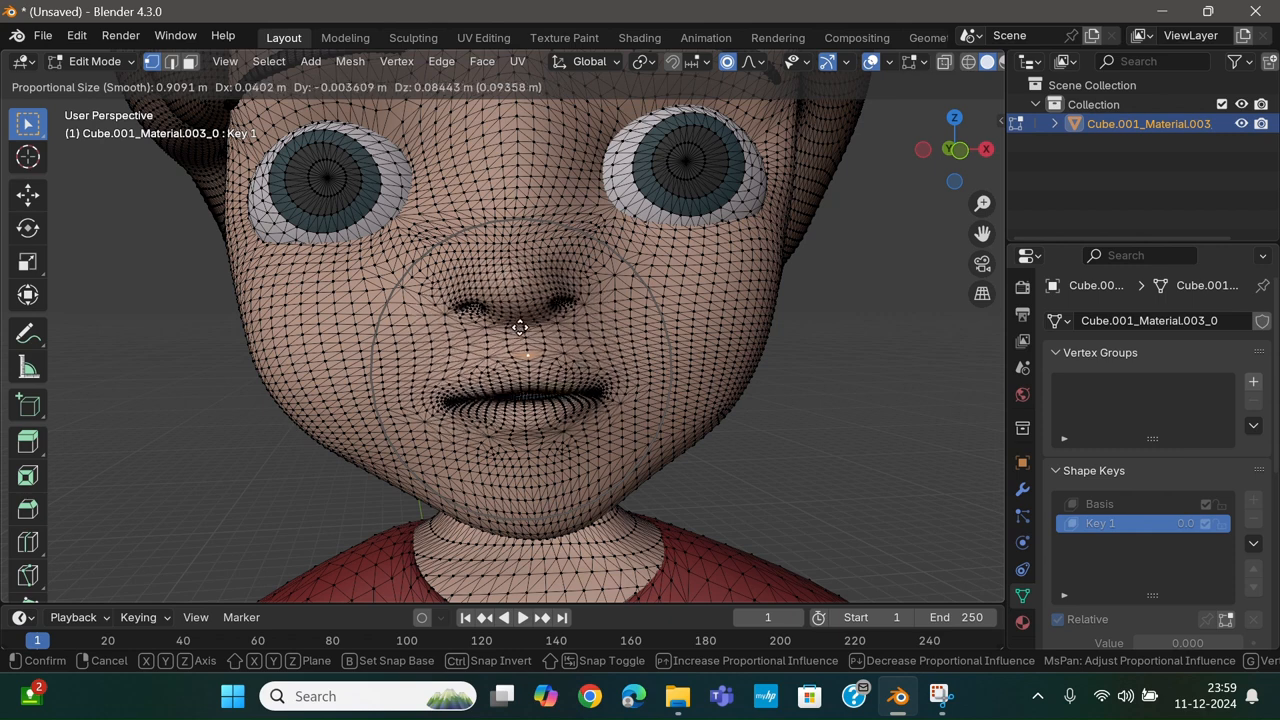
left_click(520, 327)
- Lower two vertices at and below the lower lip about 0.08 m, and the chin vertex about 0.11 m
scroll(493, 469, "up", 3)
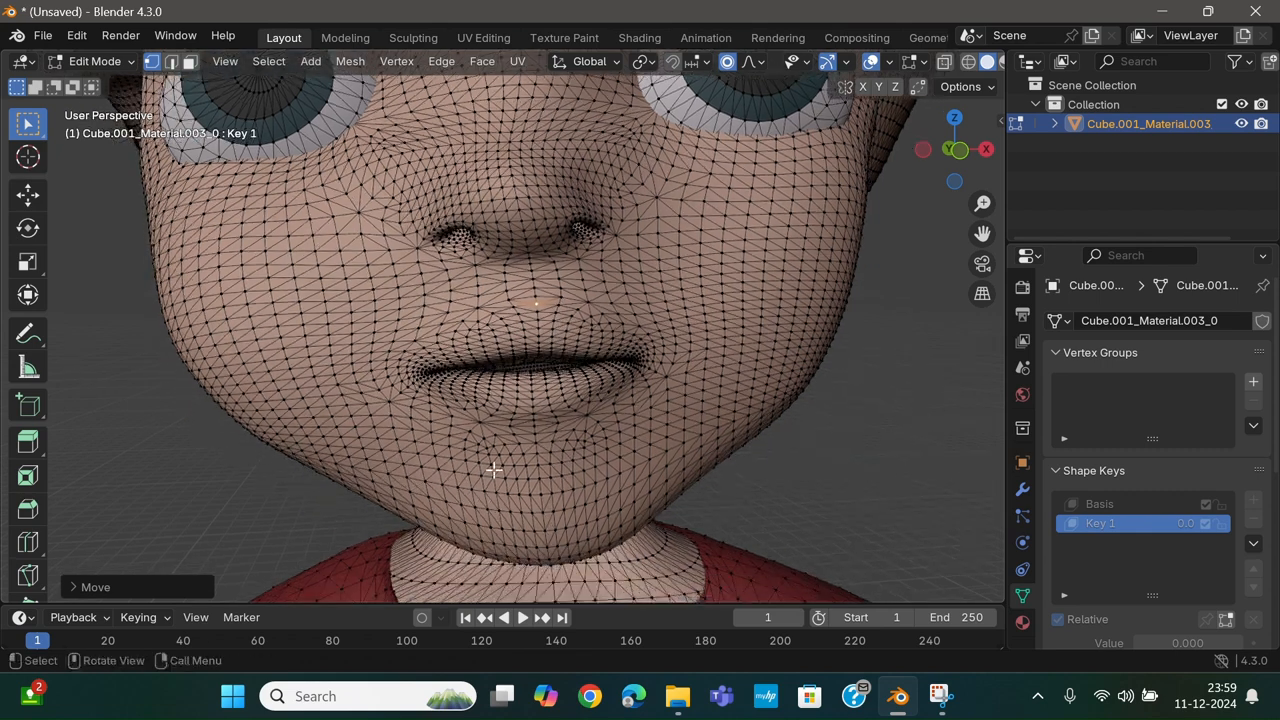
left_click(534, 399)
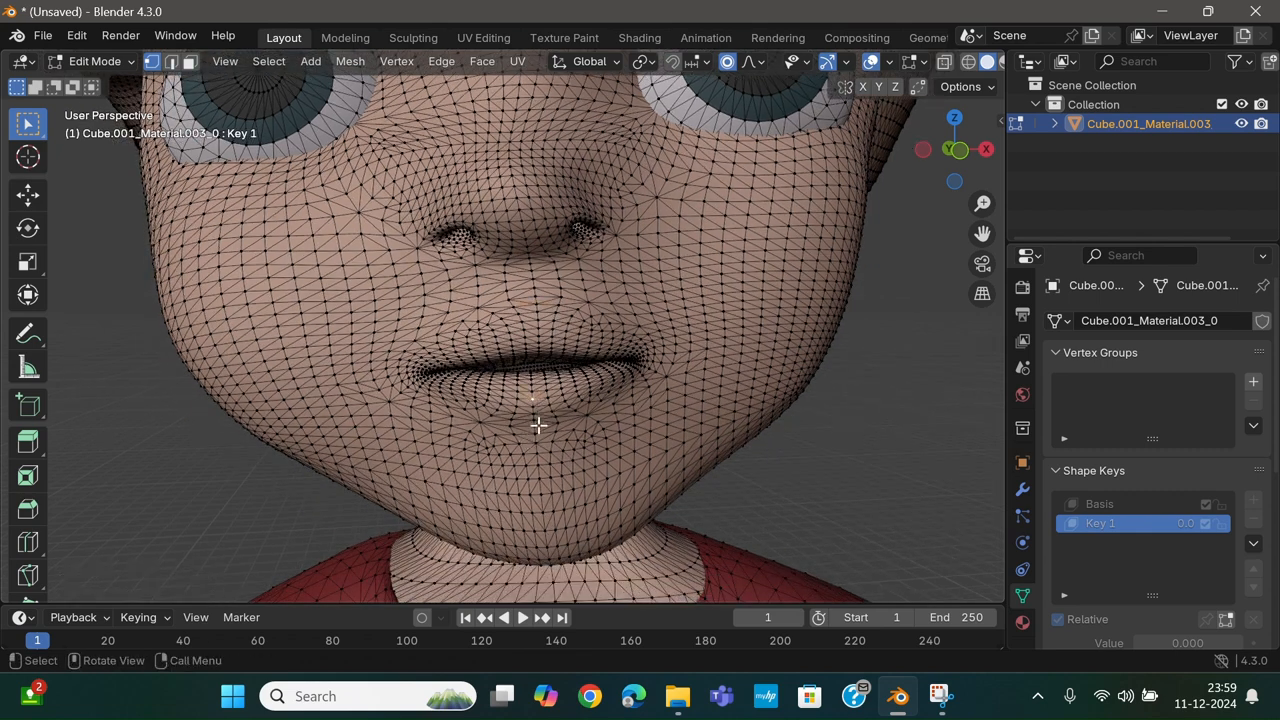
left_click(537, 443, "shift")
key("g")
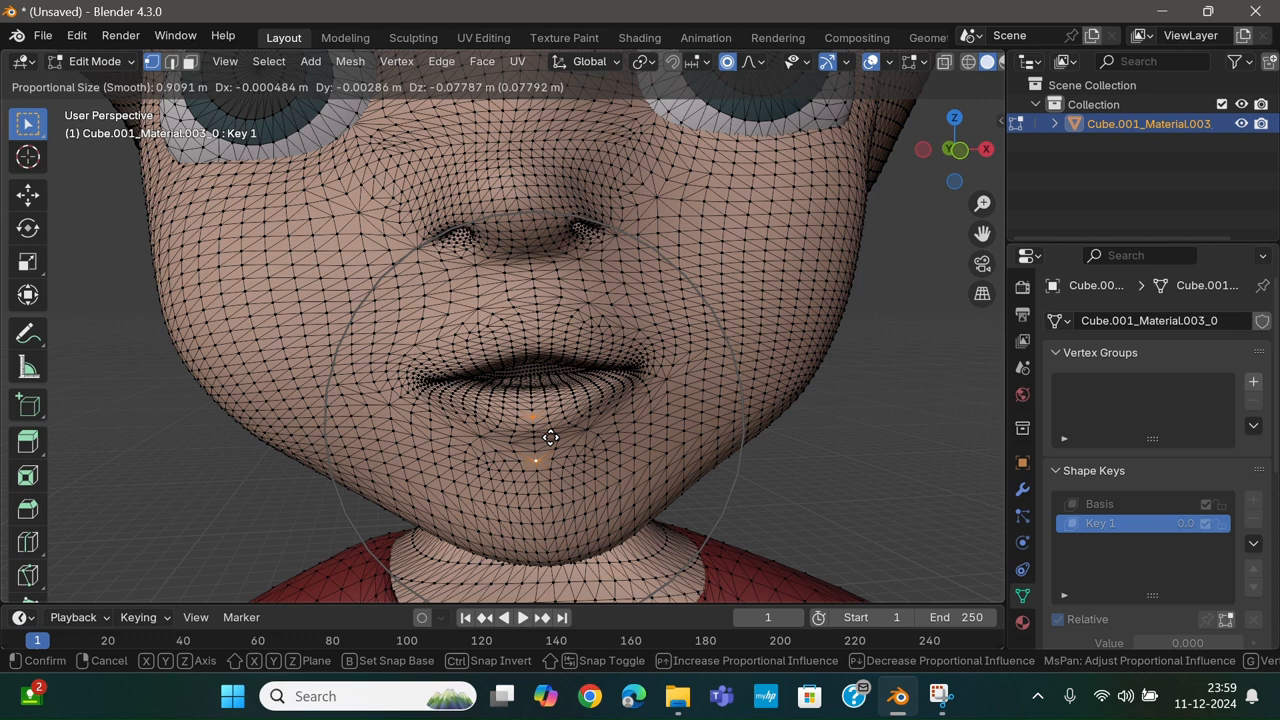
left_click(551, 437)
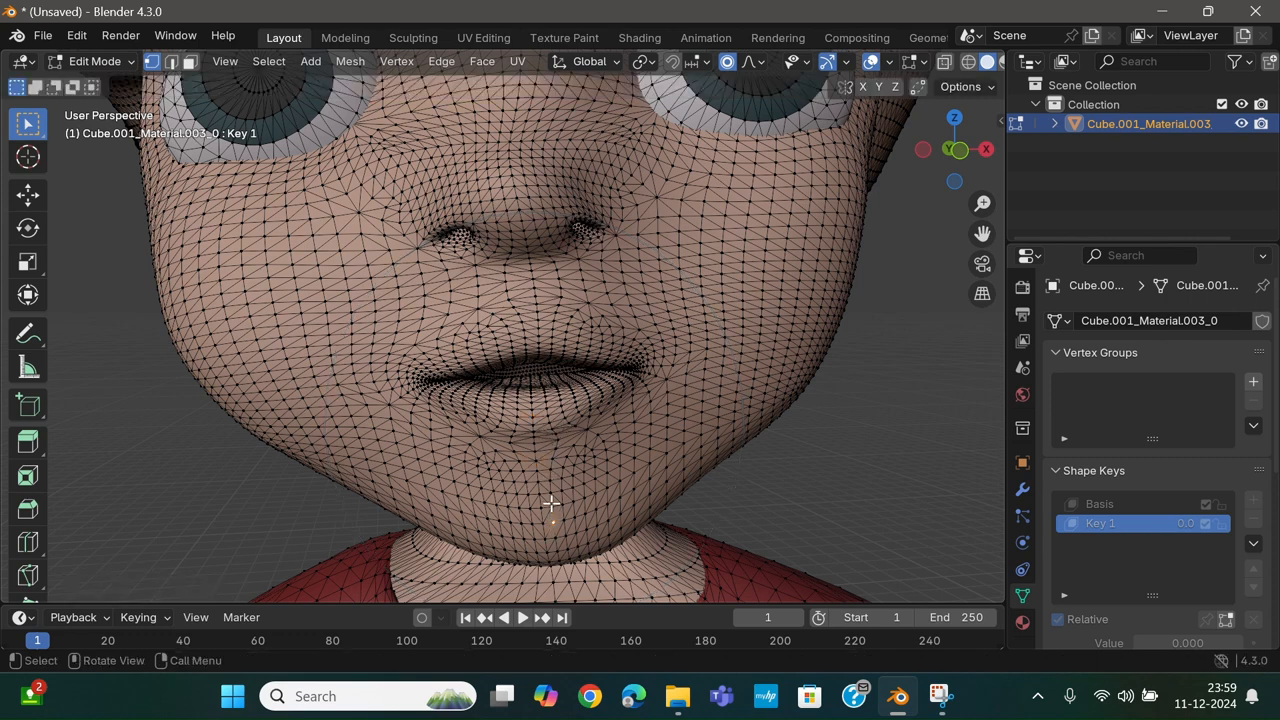
key("g")
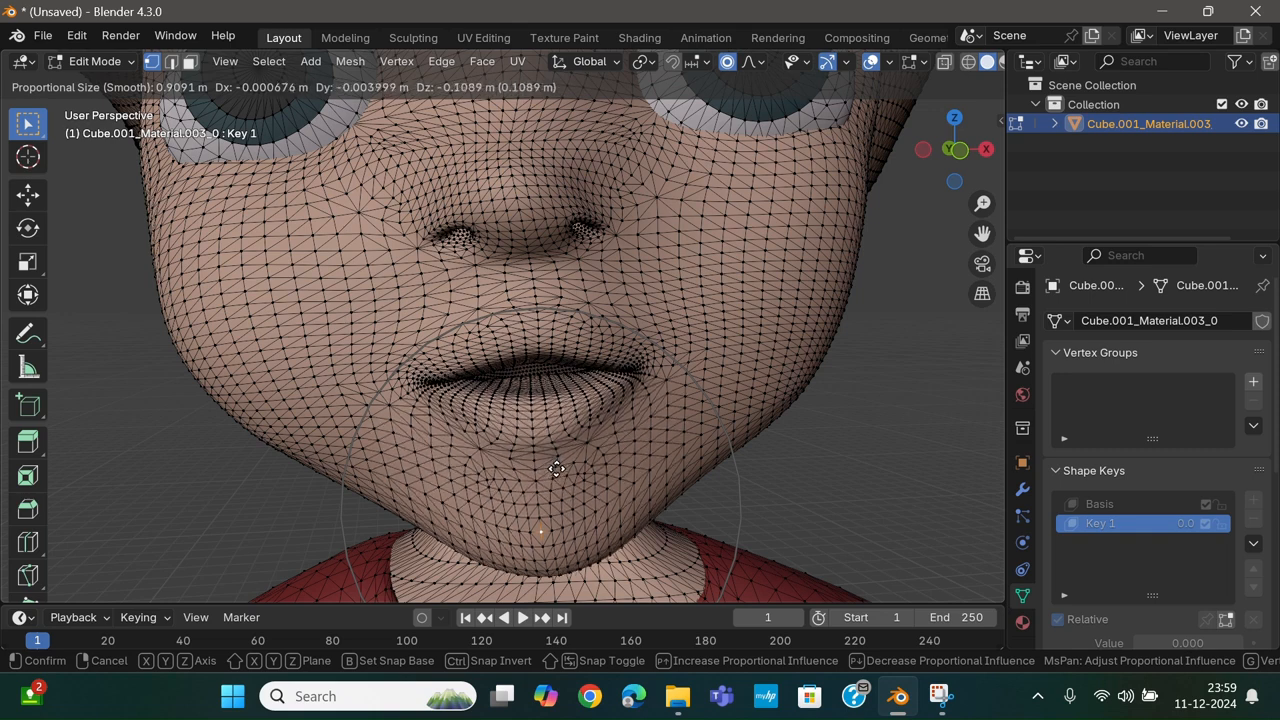
left_click(557, 468)
- Raise one vertex on each side of the upper lip about 0.03 m together, and return to Object Mode
left_click(607, 355)
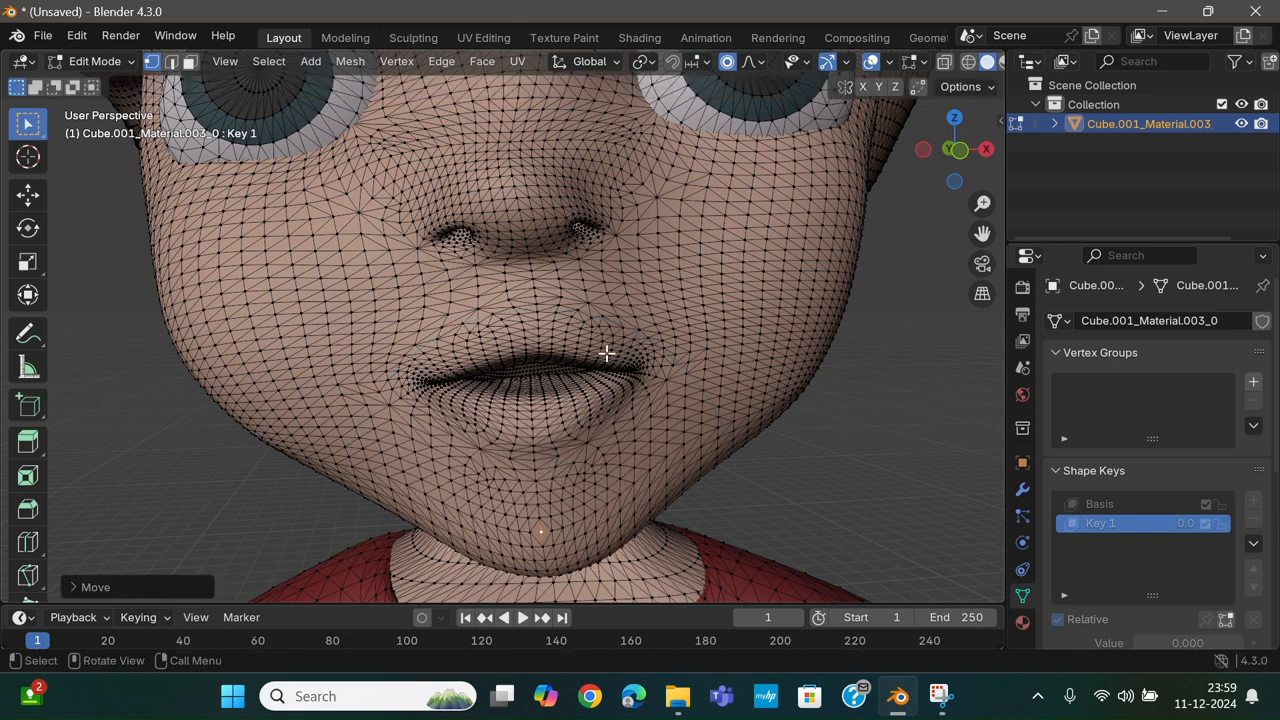
left_click(462, 369, "shift")
key("g")
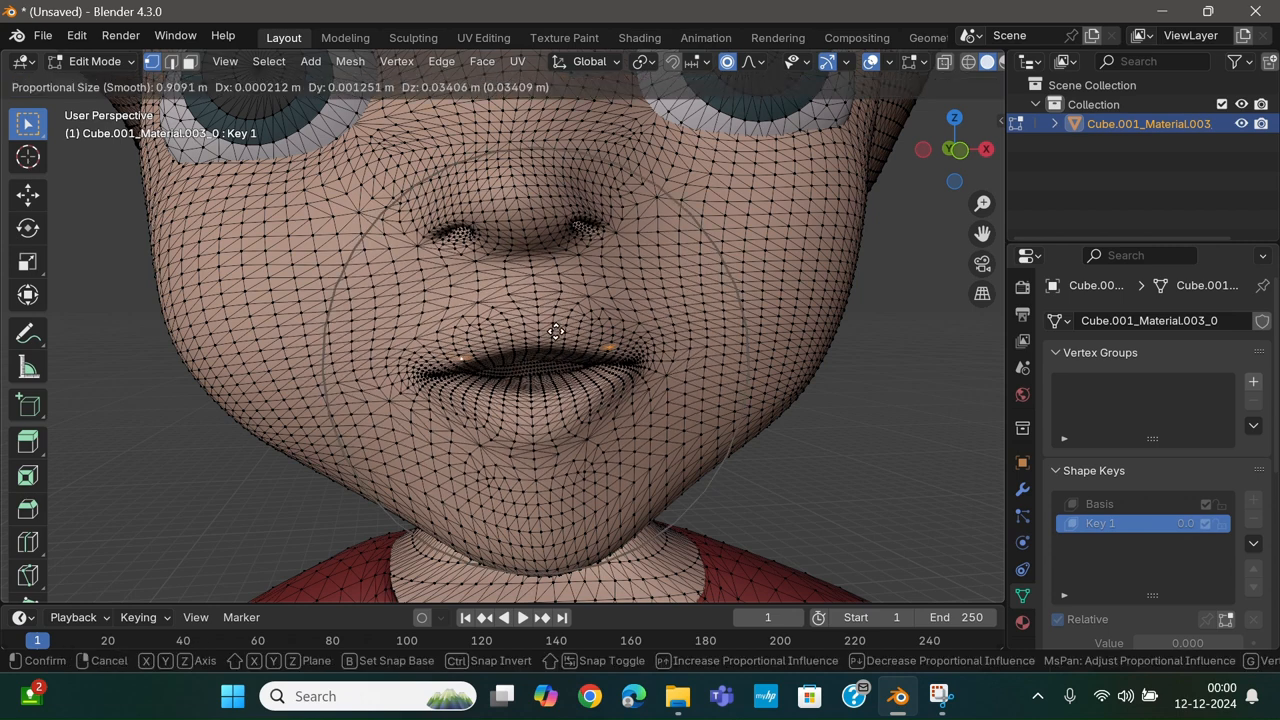
left_click(556, 331)
scroll(639, 319, "down", 4)
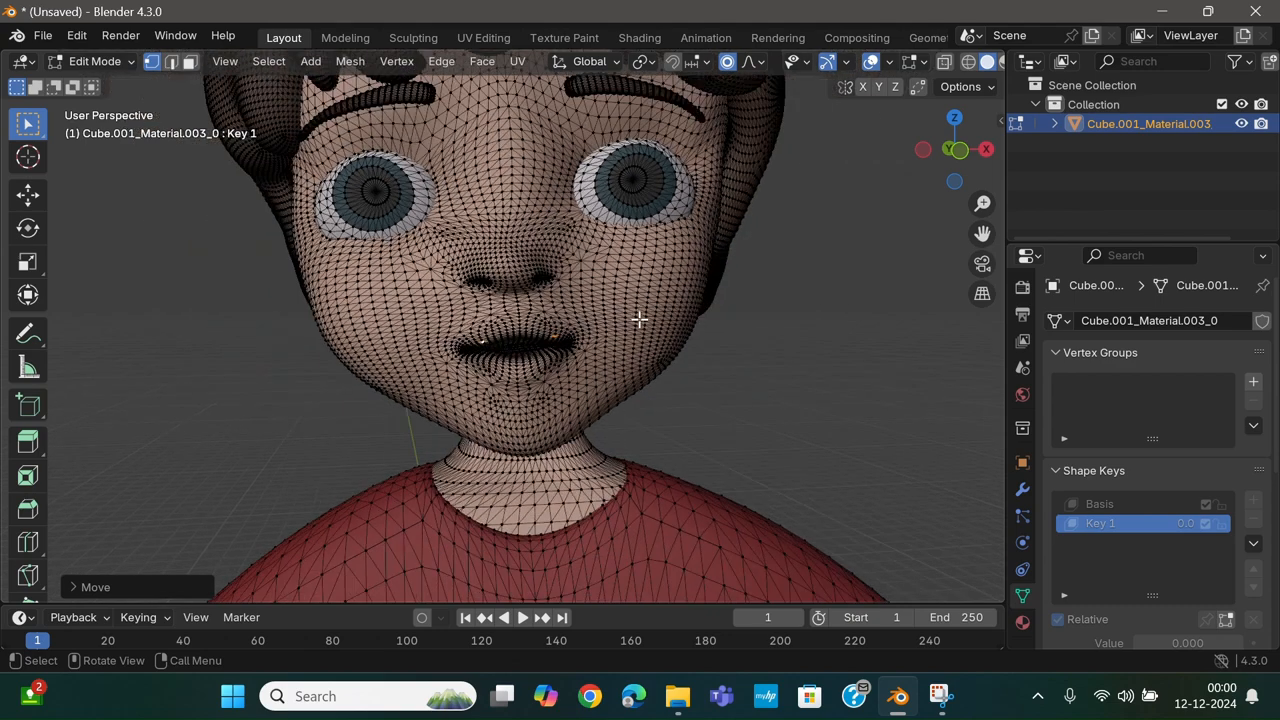
scroll(714, 328, "down", 1)
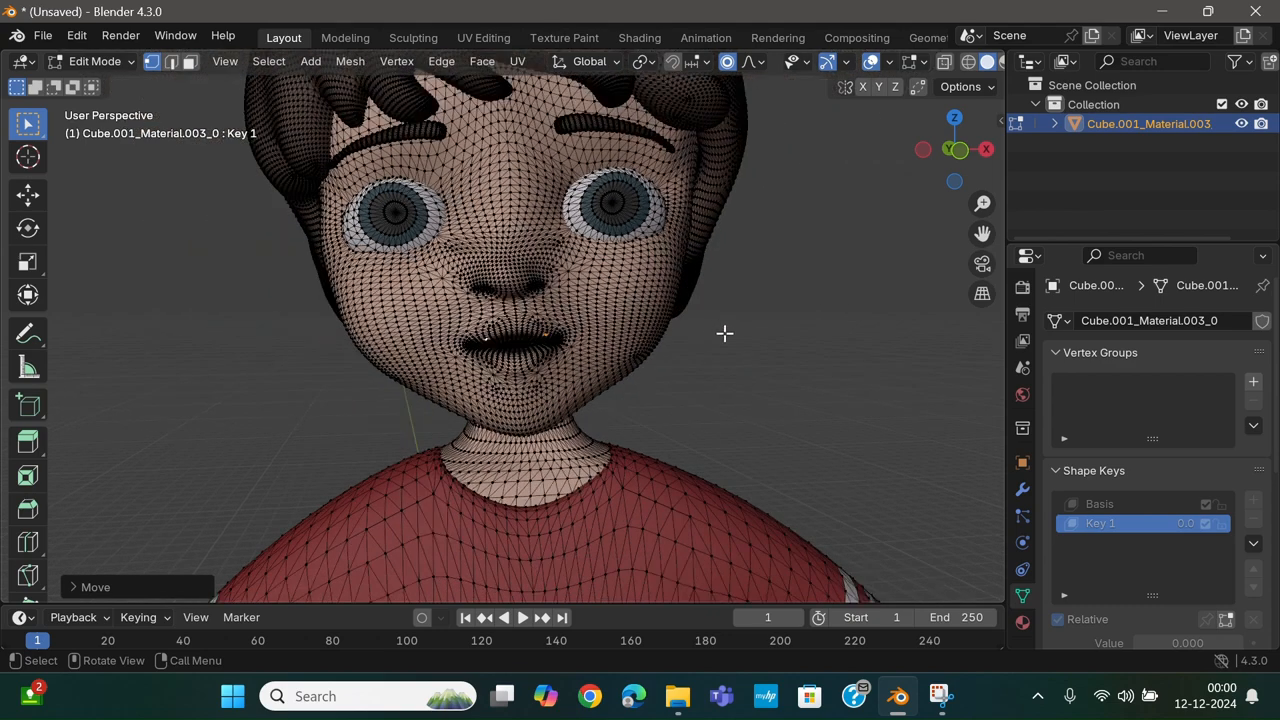
mouse_move(724, 333)
middle_mouse_down()
mouse_move(740, 340)
mouse_move(704, 338)
middle_mouse_up()
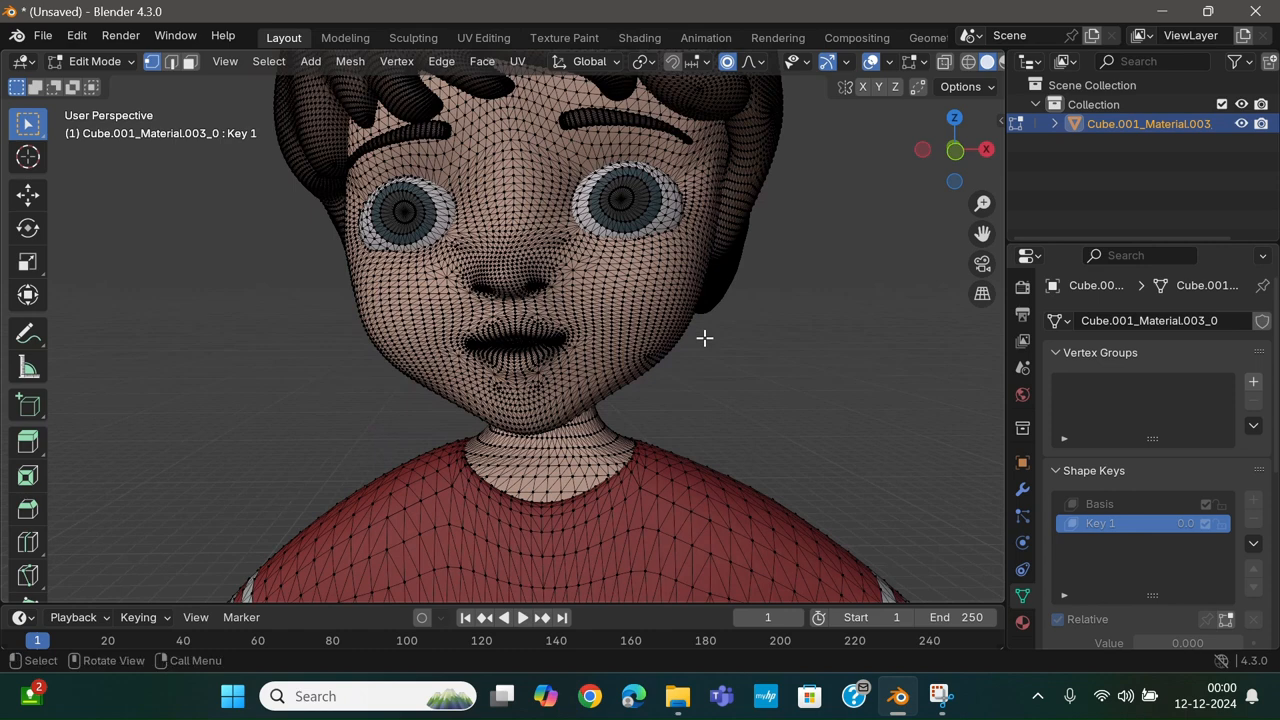
key("Tab")
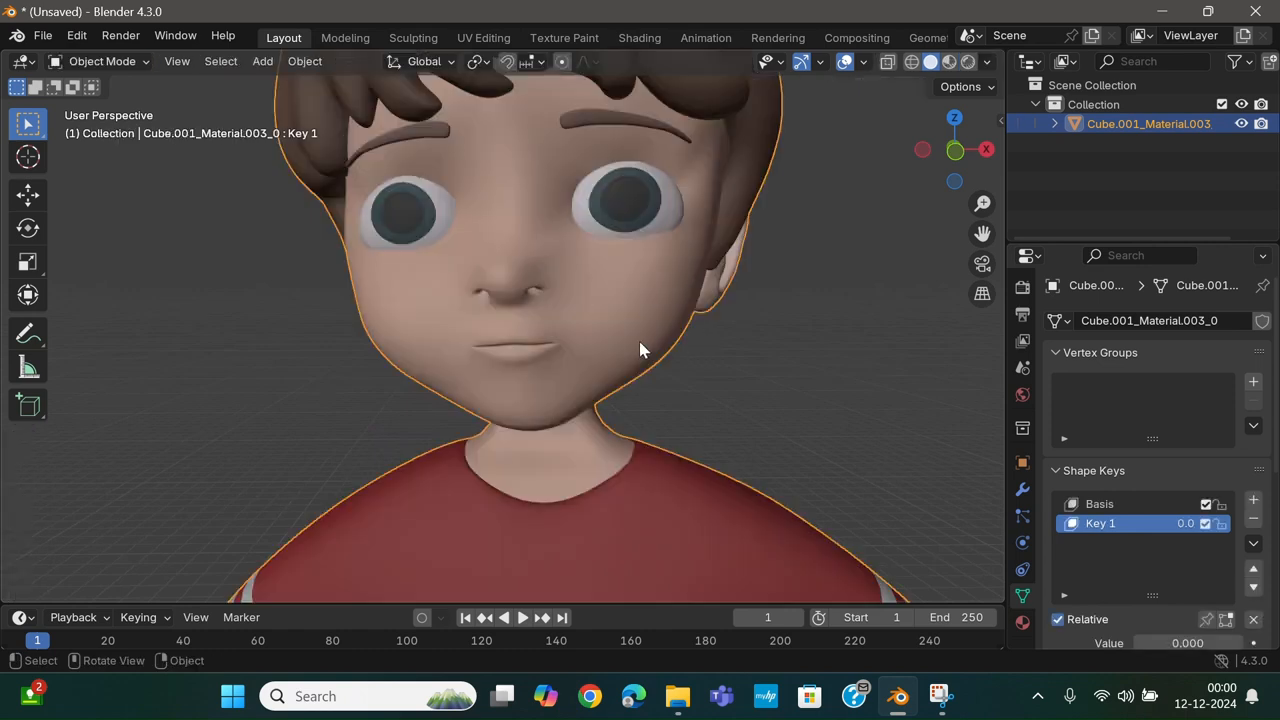
- Preview the mouth deformation by varying the Key 1 shape key value and returning it to 0
scroll(1128, 412, "down", 4)
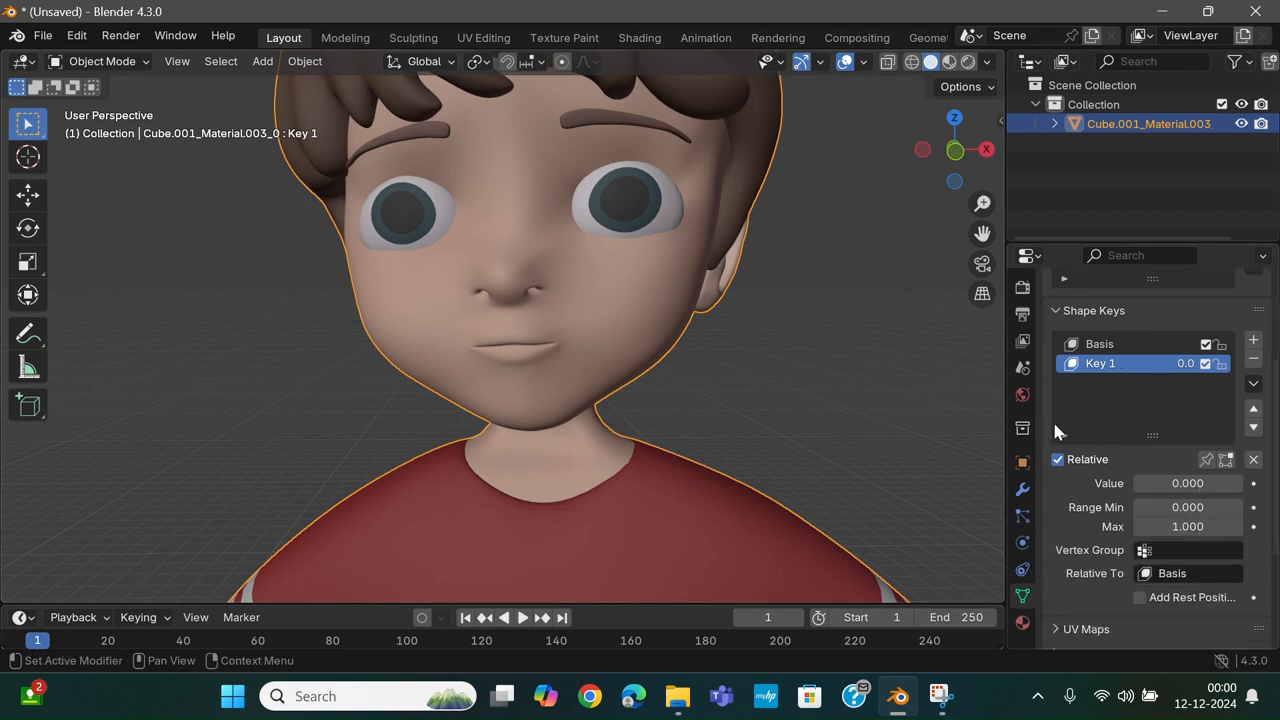
middle_click_drag(690, 347, 701, 349)
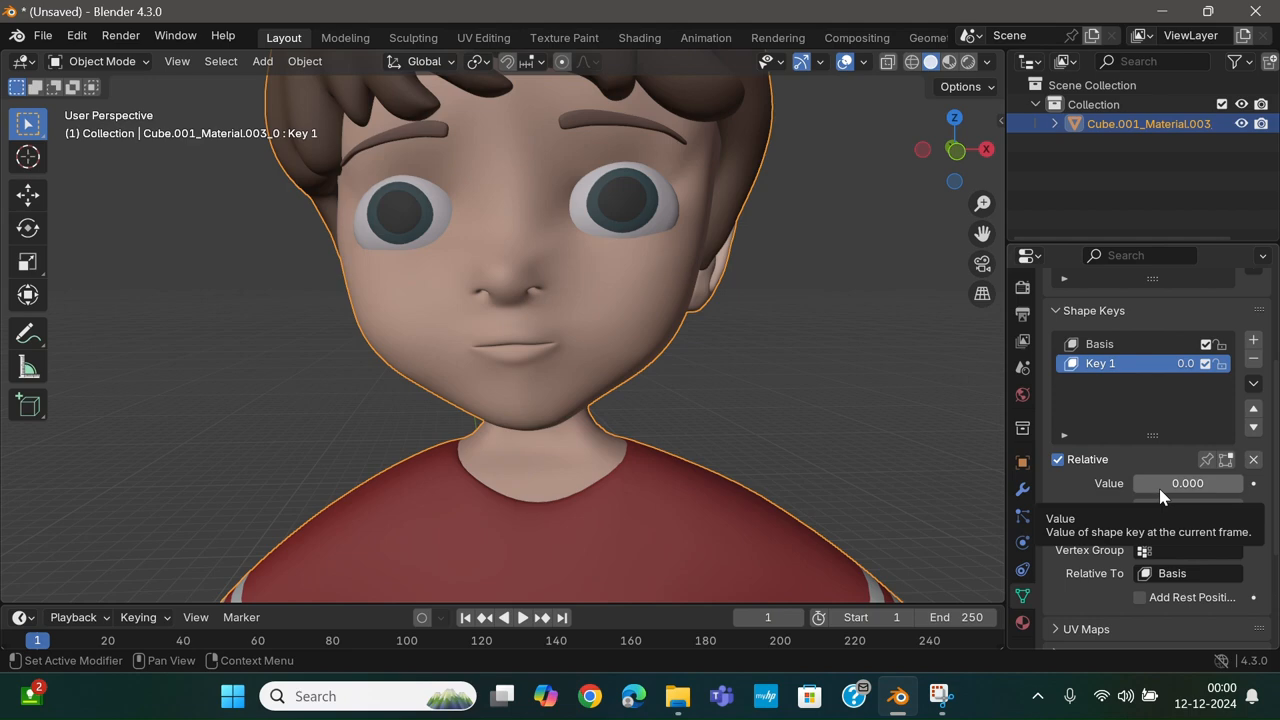
left_click(1160, 488)
left_click_drag(1160, 488, 1134, 486)
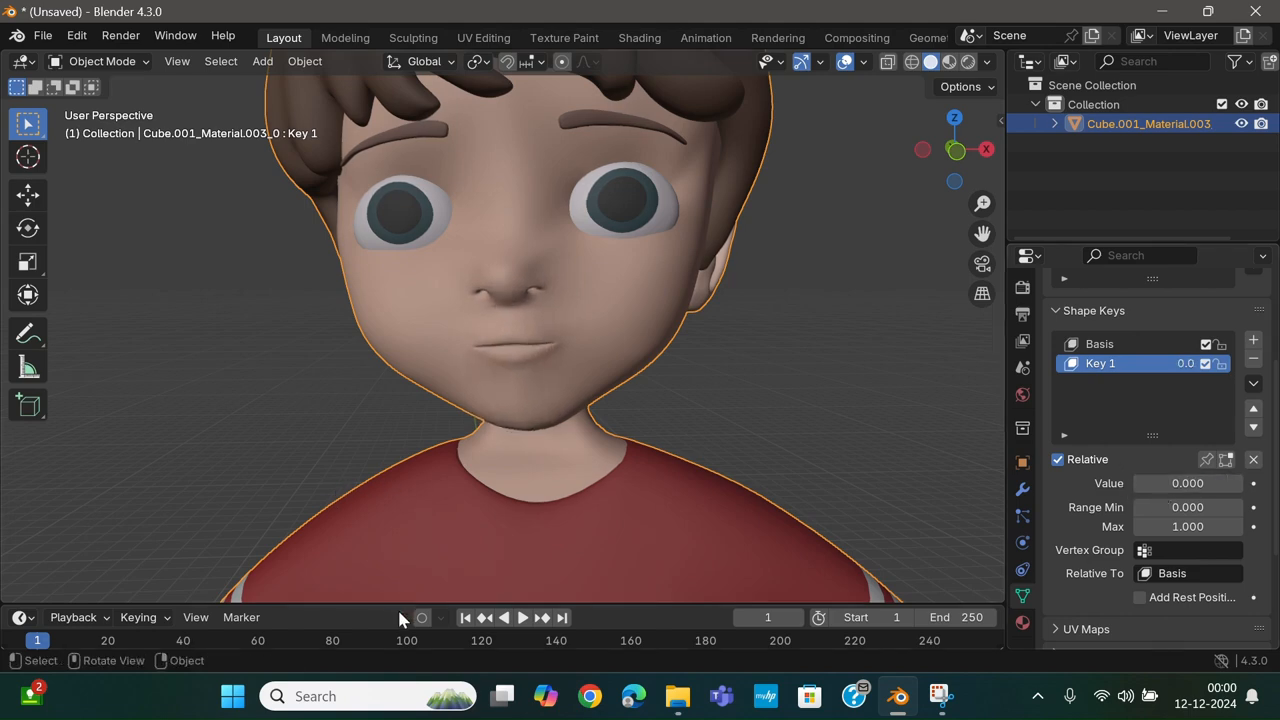
- Enlarge the timeline and insert a keyframe for the Key 1 value of 0.000 at frame 0
left_click_drag(397, 607, 394, 508)
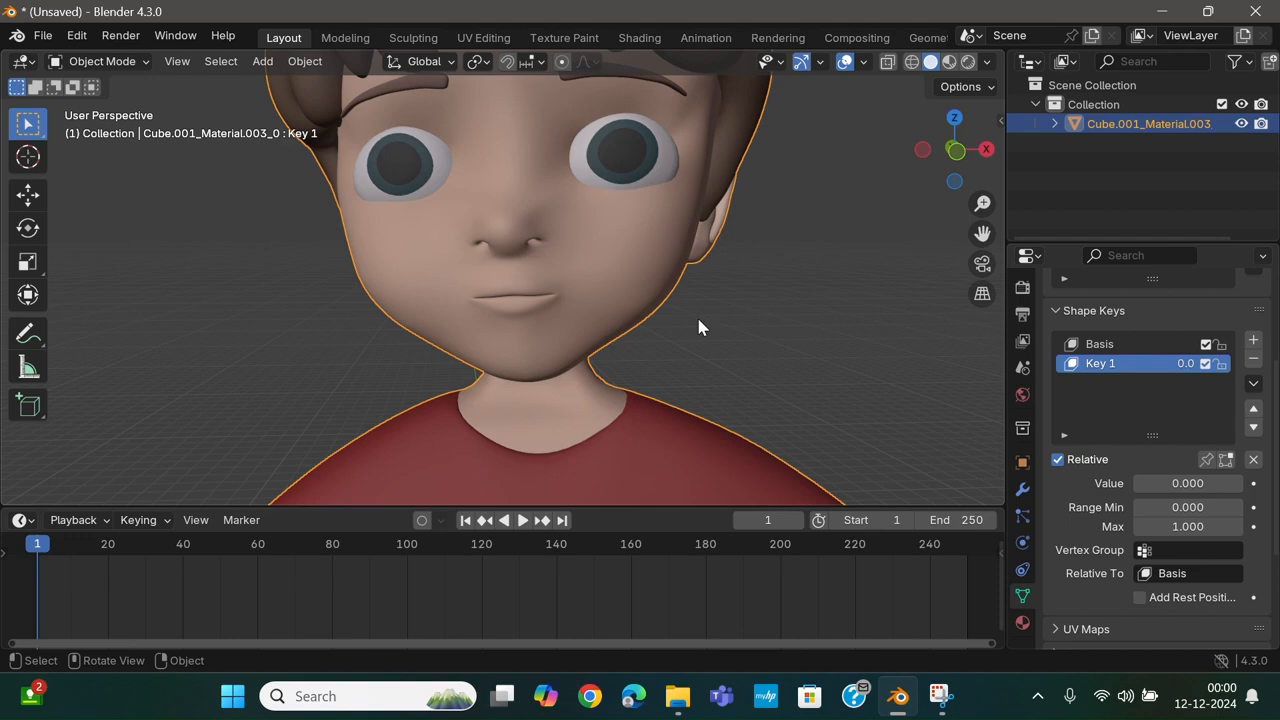
middle_click_drag(708, 293, 699, 340, "shift")
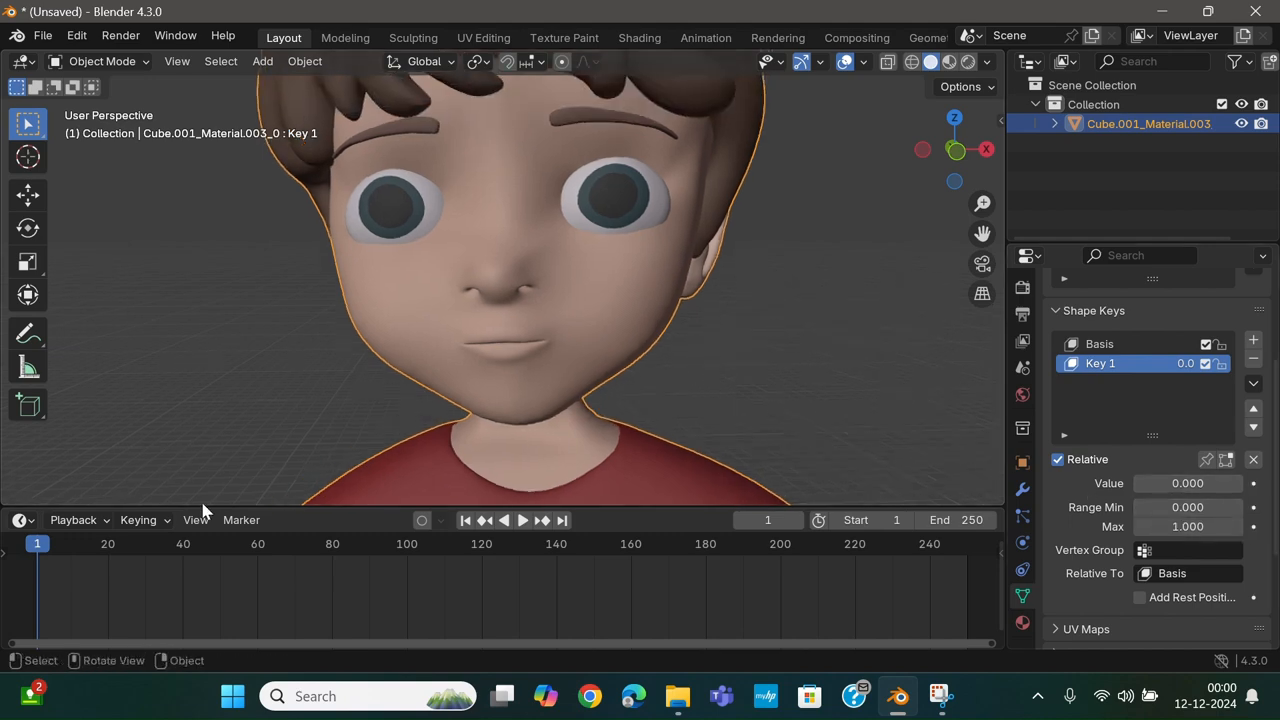
left_click_drag(37, 543, 83, 549)
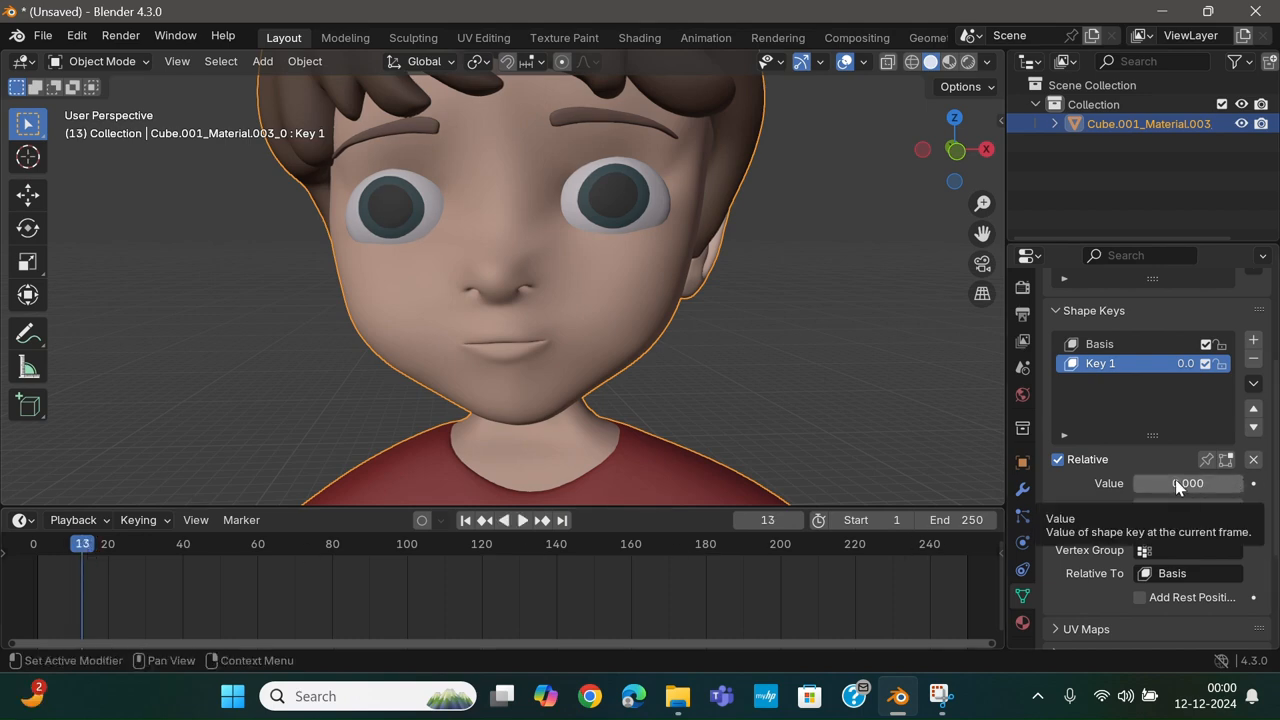
left_click_drag(1196, 485, 1134, 485)
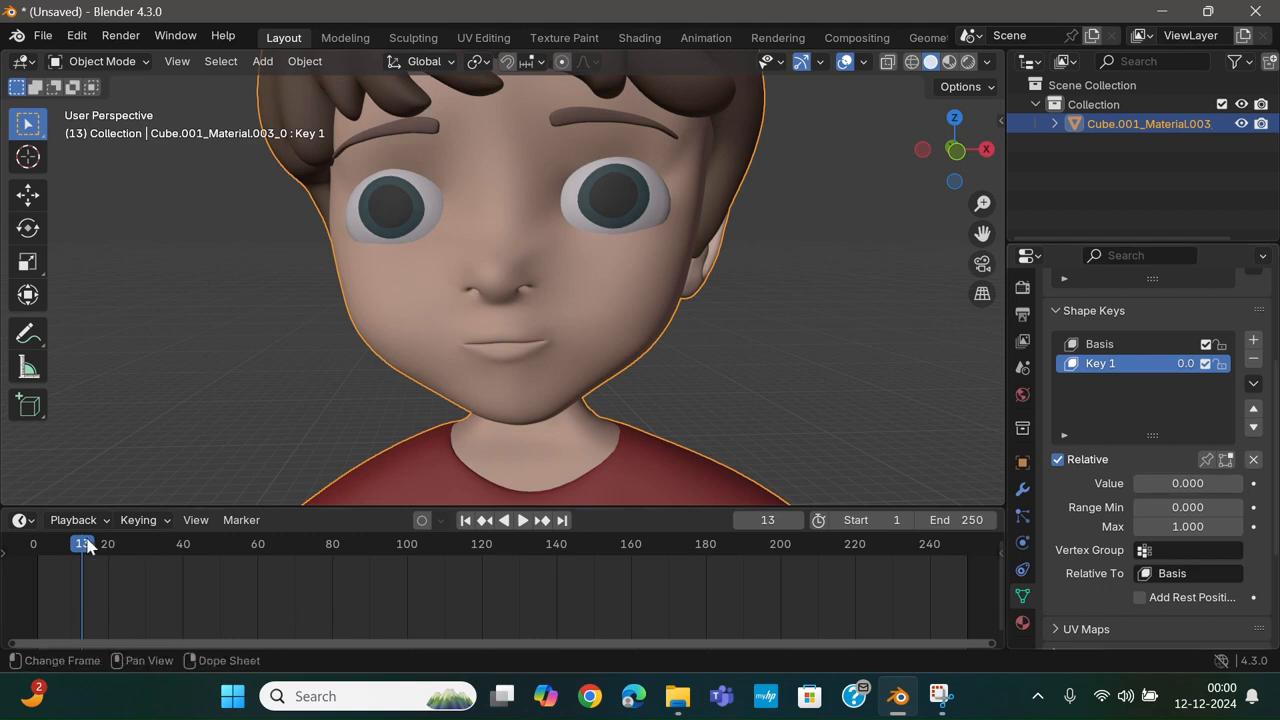
left_click_drag(86, 543, 33, 545)
left_click(1254, 484)
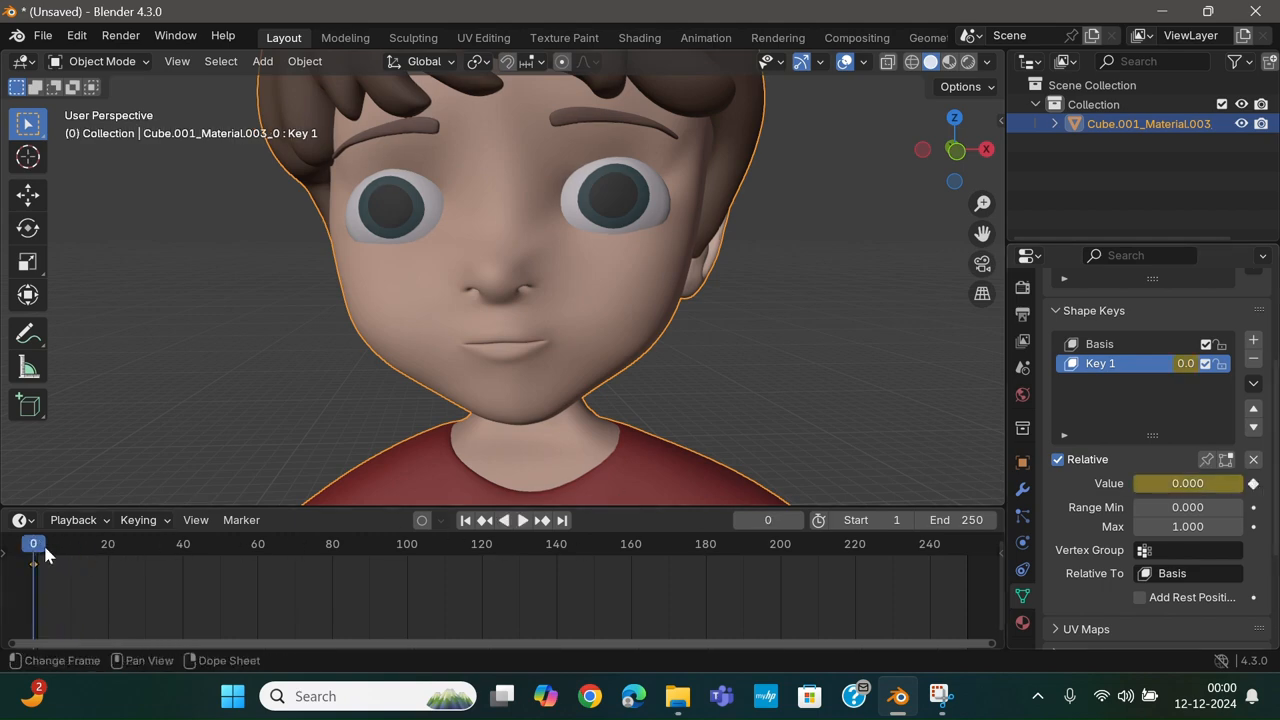
- Set the Key 1 value to 0.952 at frame 17 and keyframe it
left_click_drag(45, 555, 98, 555)
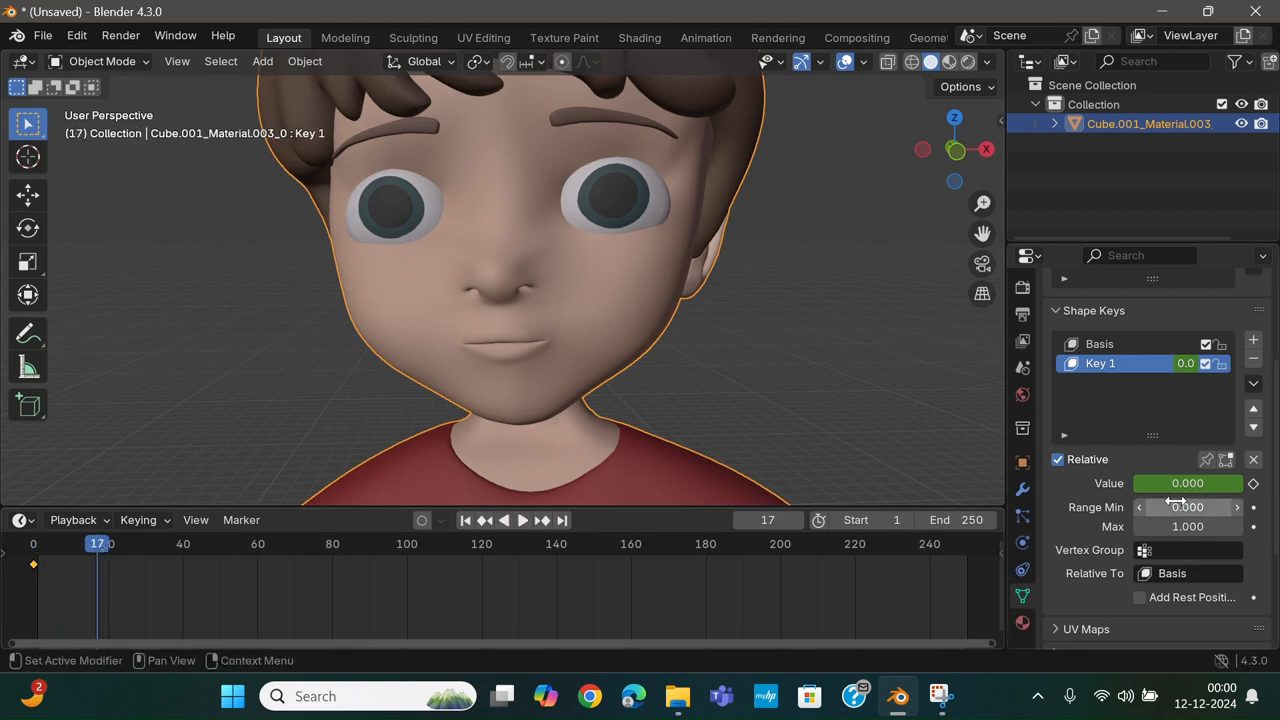
left_click_drag(1150, 483, 1237, 483)
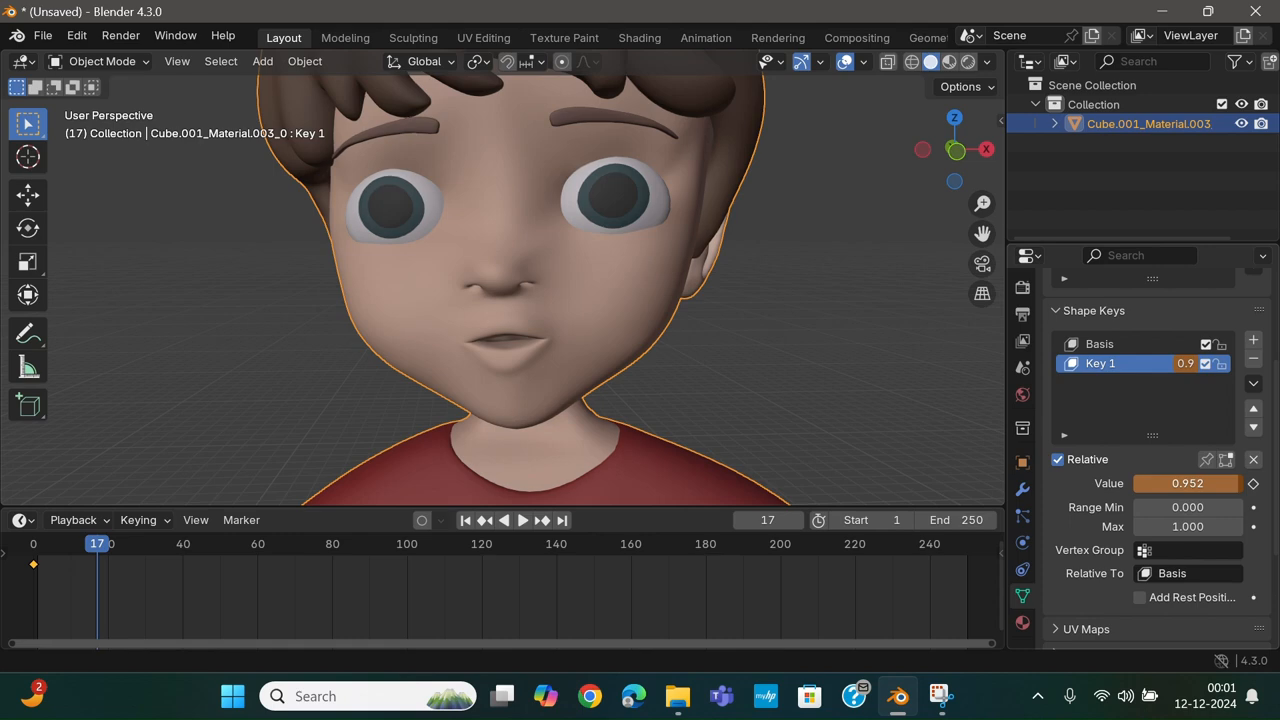
left_click(1253, 483)
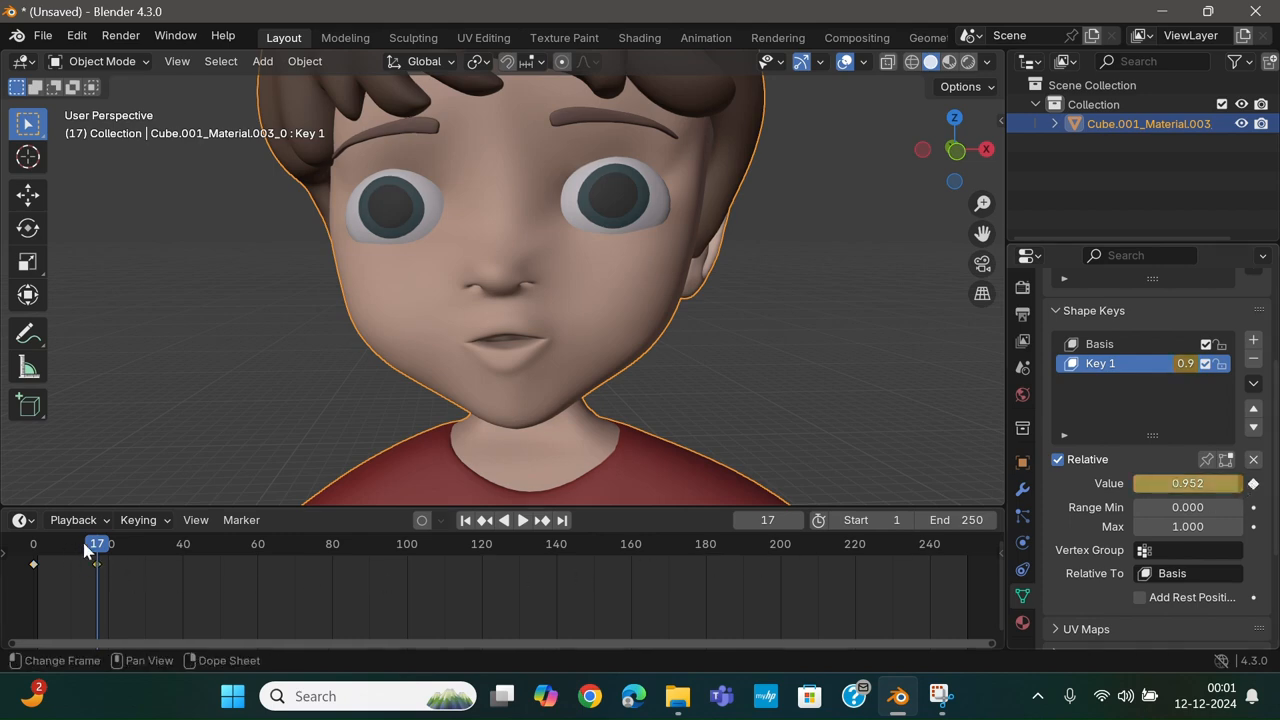
- Play the mouth-opening animation from frame 0 and stop the playback
left_click_drag(86, 549, 33, 548)
key("space")
left_click(58, 563)
key("space")
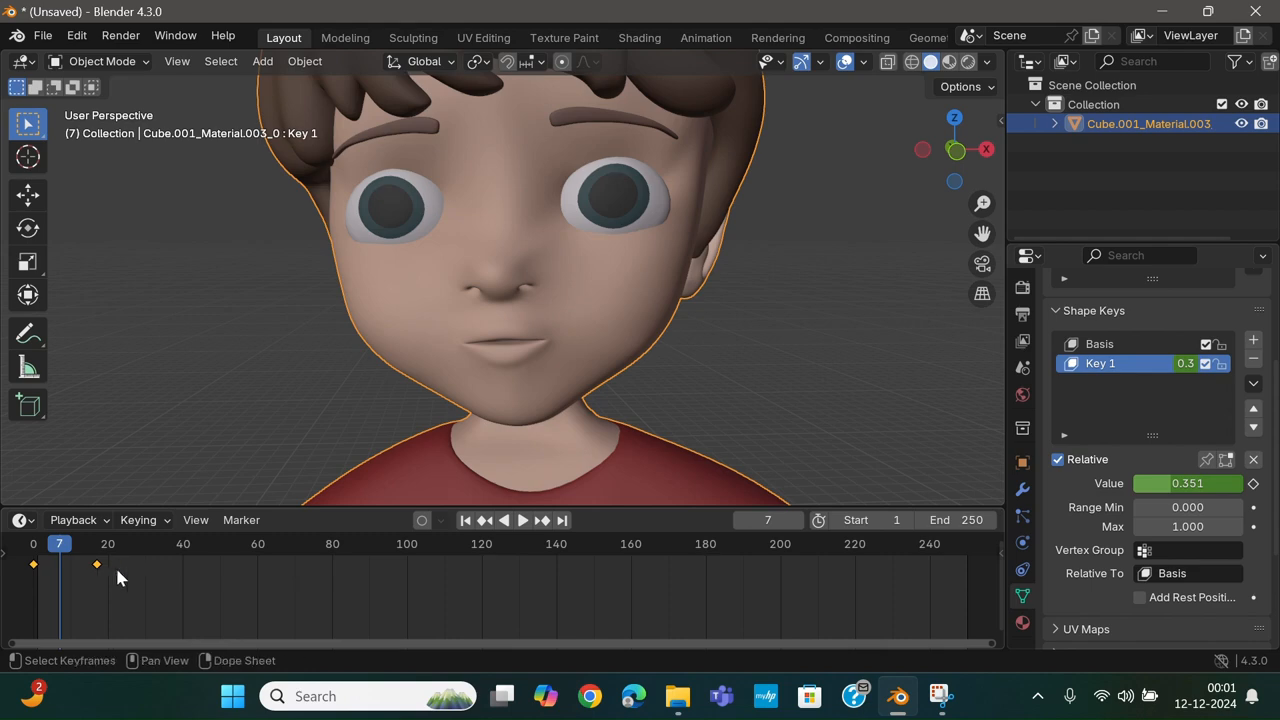
- Paste copies of the two mouth keyframes starting at frames 22, 41, 62 and 81
left_click_drag(110, 546, 116, 546)
key("ctrl+v")
left_click(187, 546)
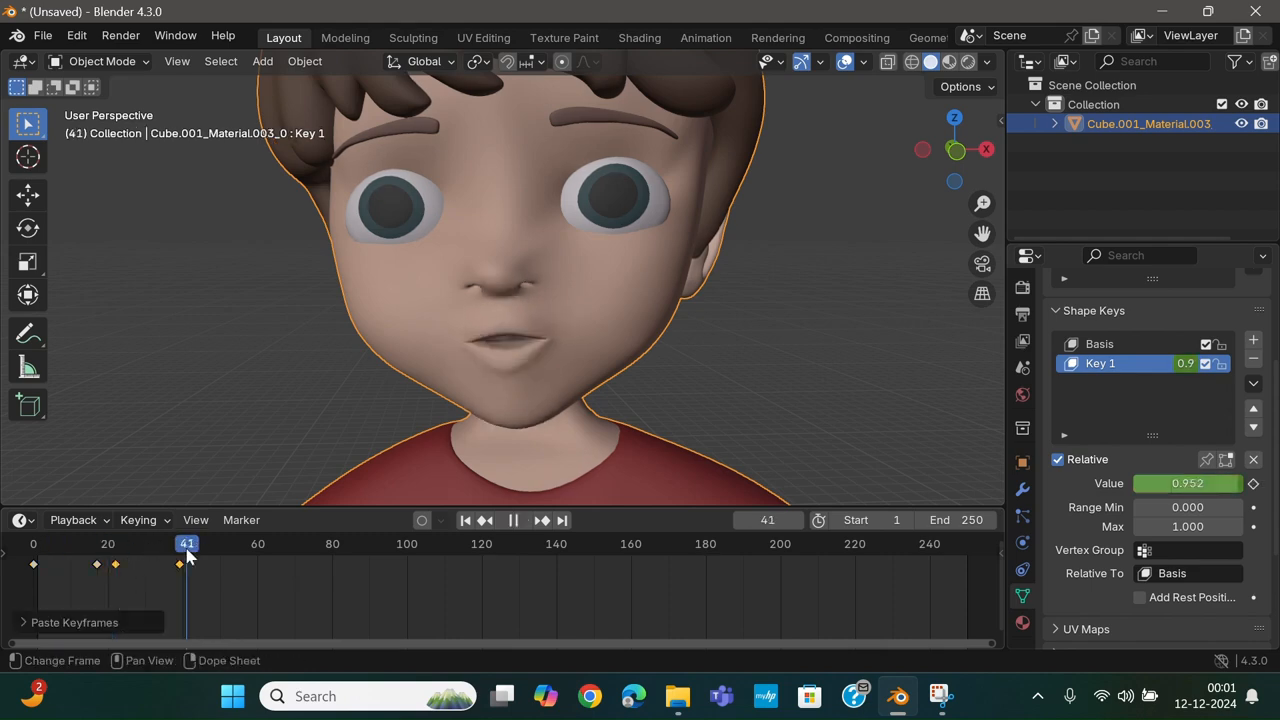
key("ctrl+v")
left_click(265, 543)
key("ctrl+v")
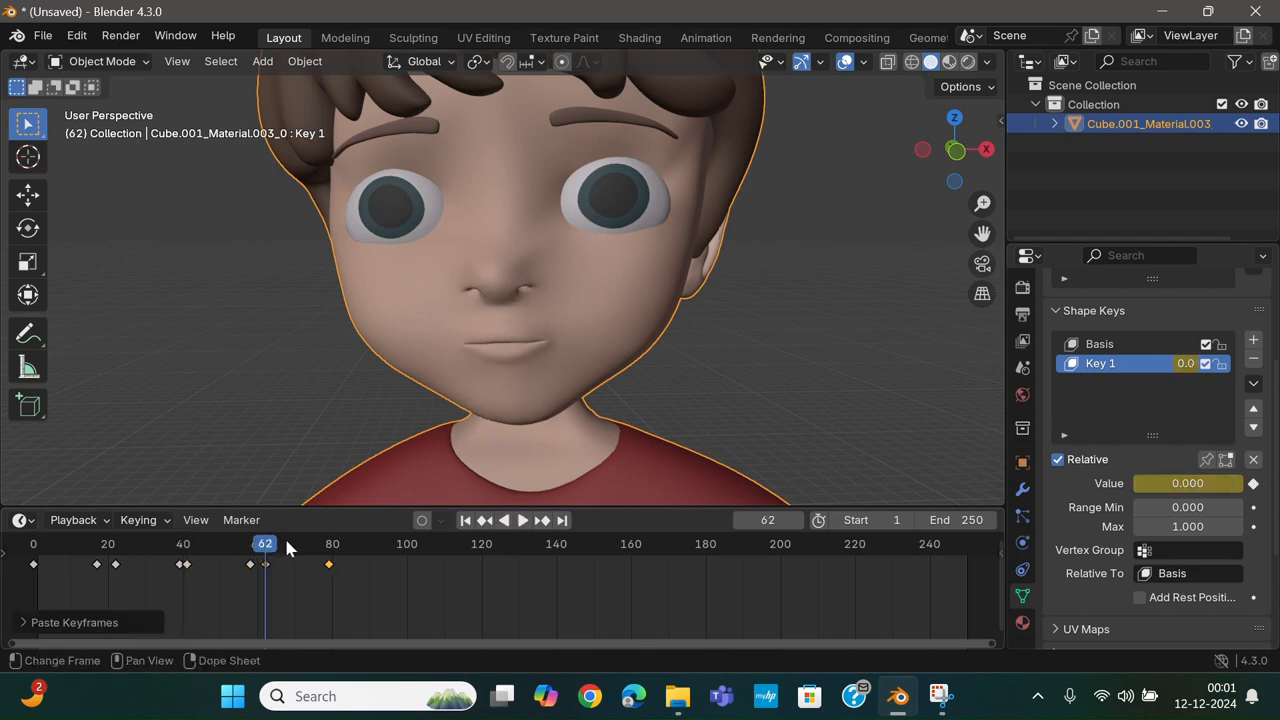
left_click(337, 545)
key("ctrl+v")
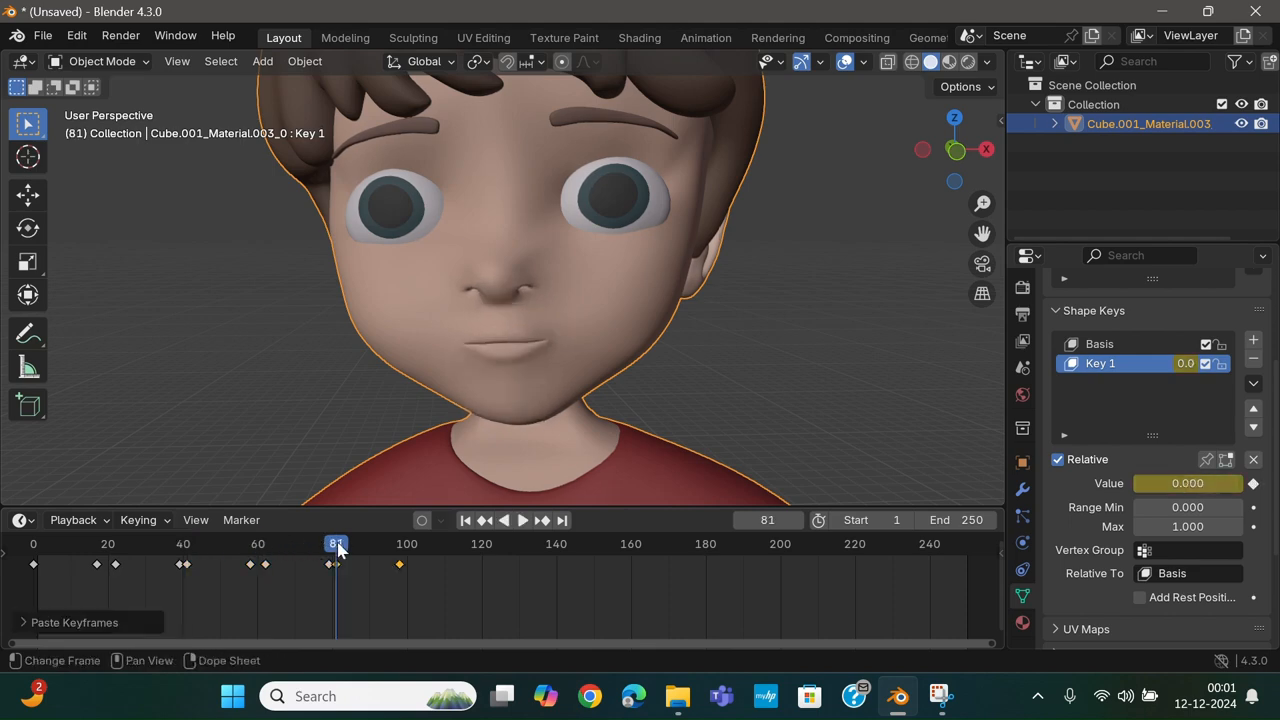
- Play the repeated mouth animation from frame 0 with more of the character in view, then stop it
left_click_drag(337, 545, 33, 545)
key("space")
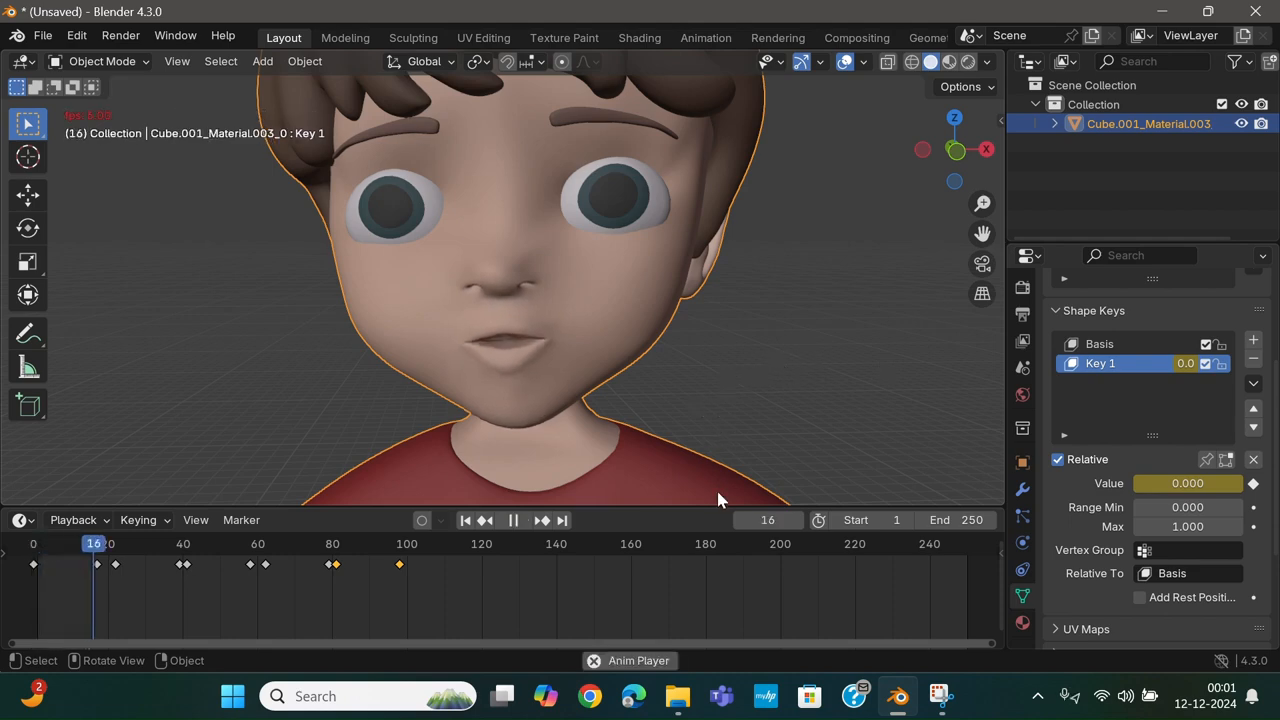
left_click_drag(720, 507, 718, 535)
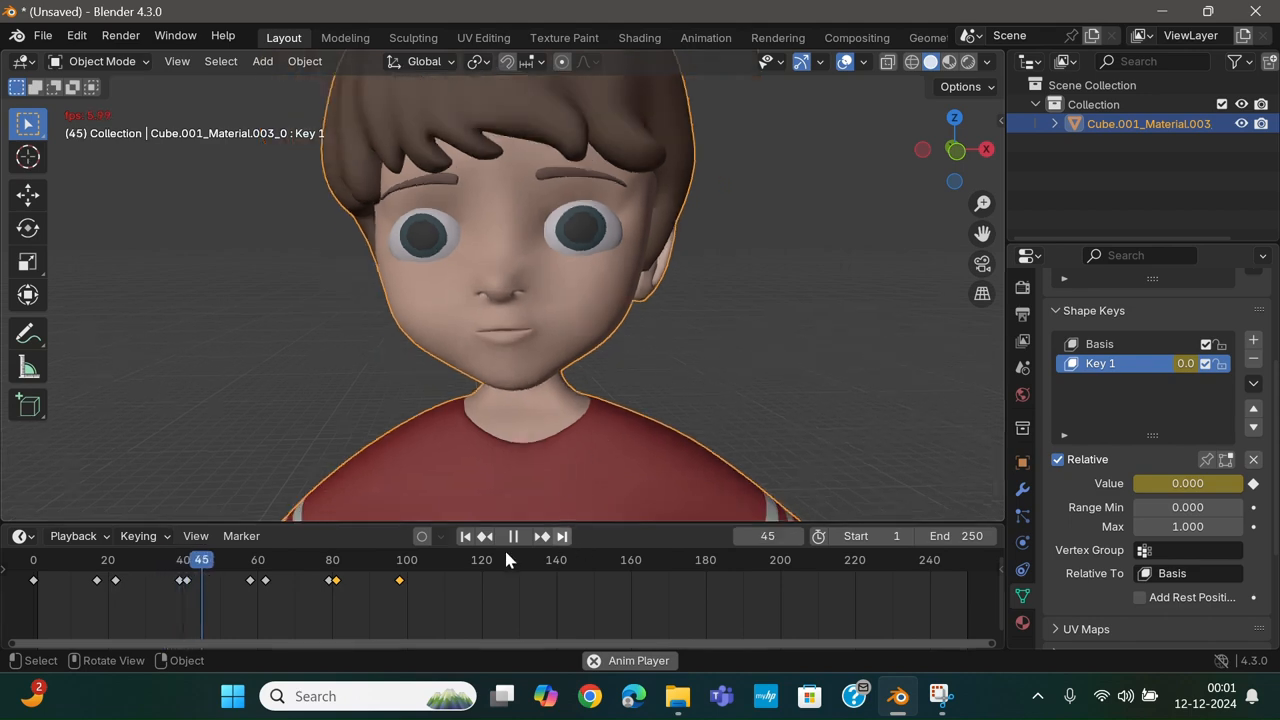
key("space")
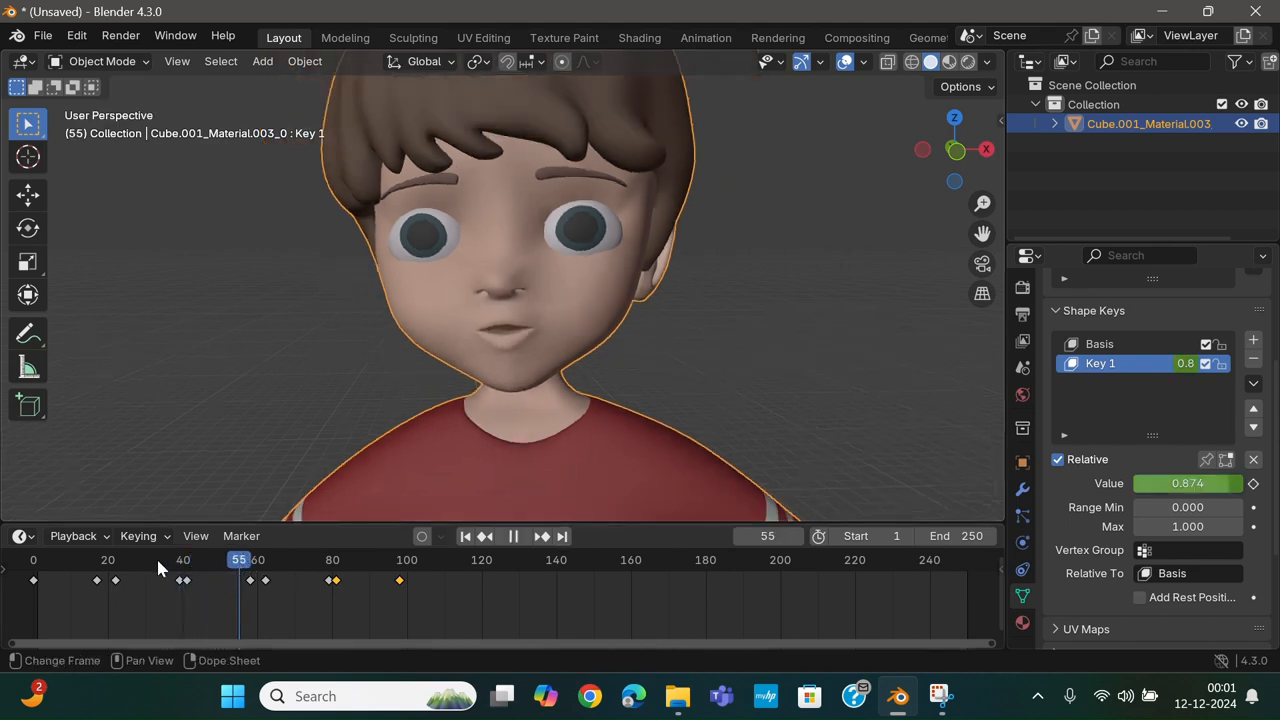
- Scale all the mouth keyframes in time from frame 0 so the last one lands at about frame 35
left_click(34, 561)
left_click_drag(70, 596, 203, 587)
key("a")
key("s")
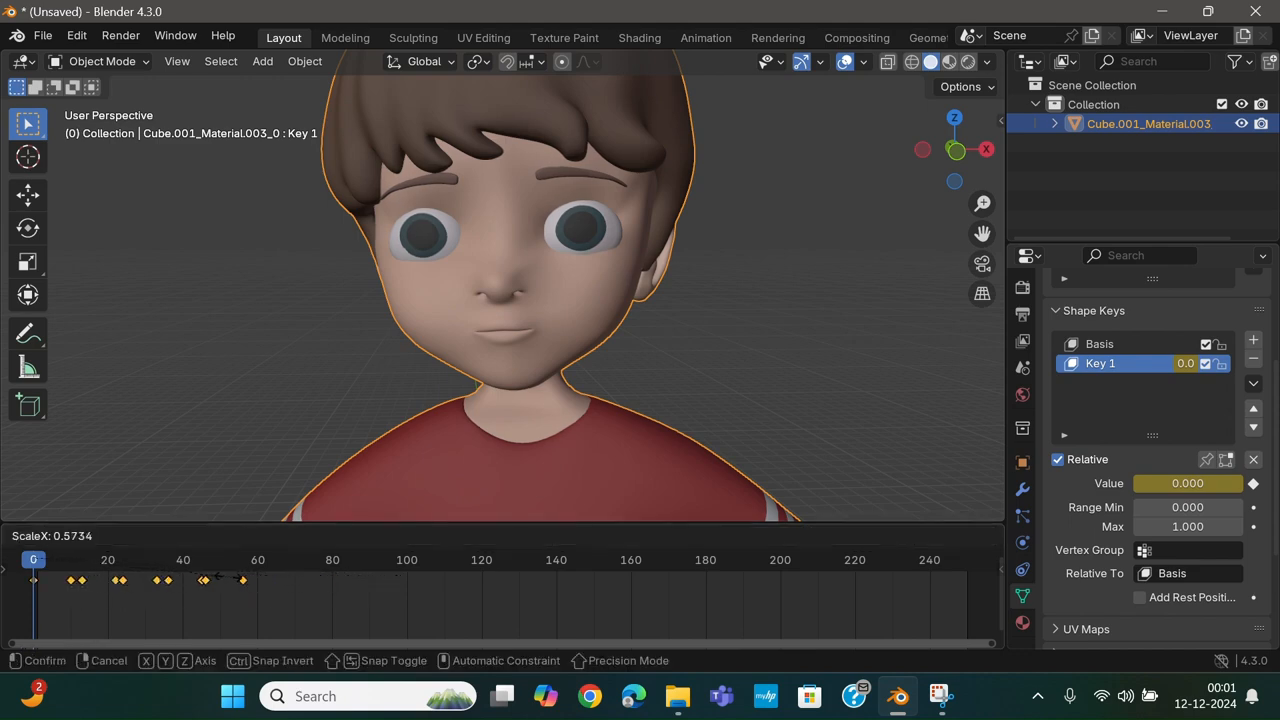
left_click(160, 580)
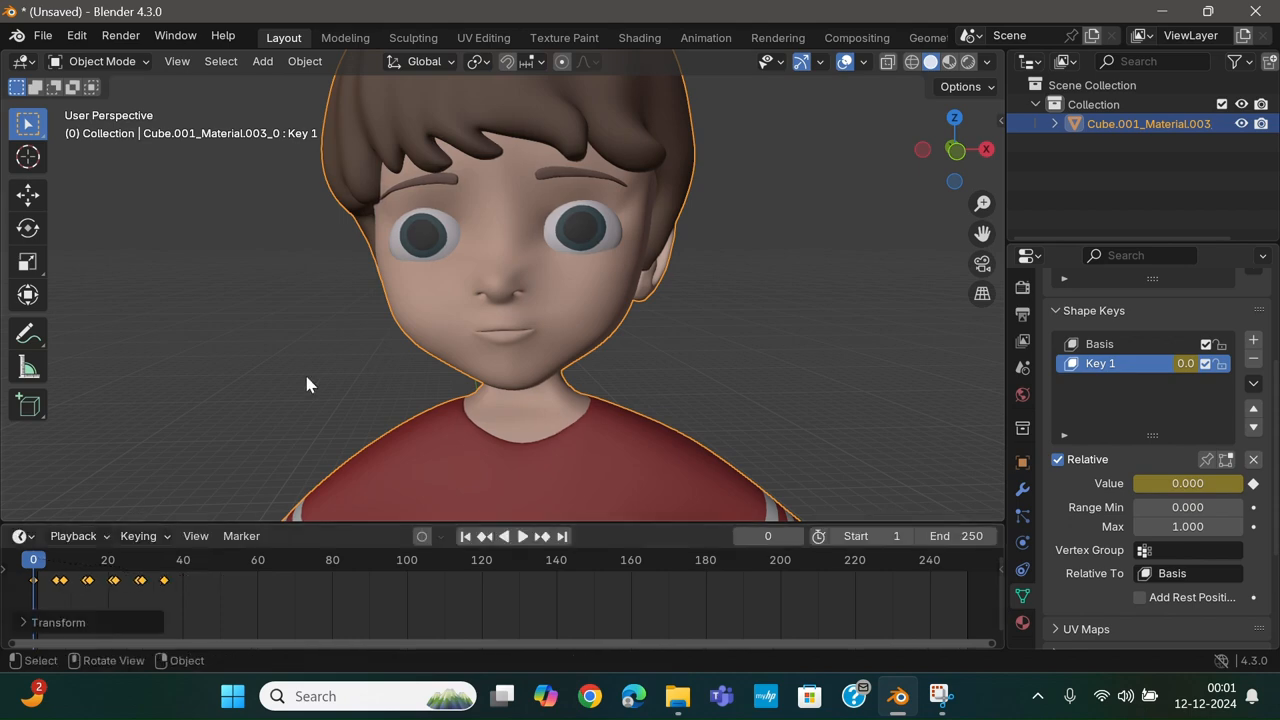
- Play the faster mouth animation, stop it, and return to frame 0
key("space")
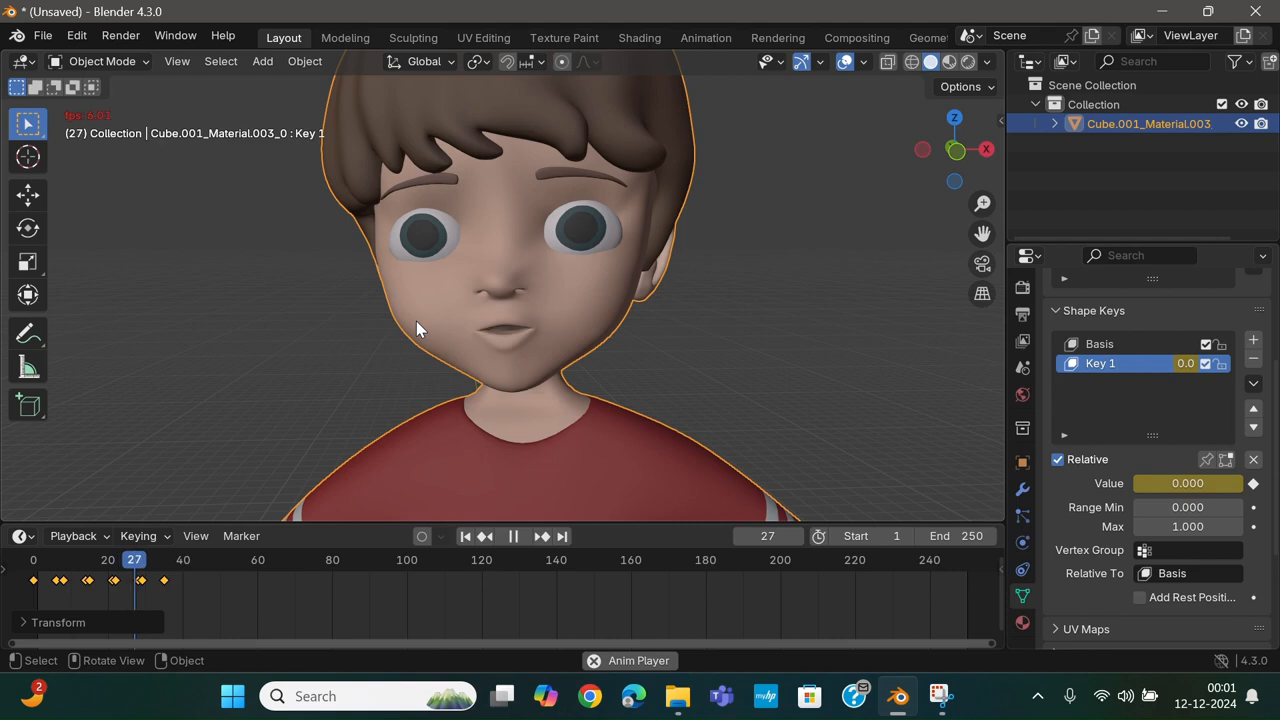
key("space")
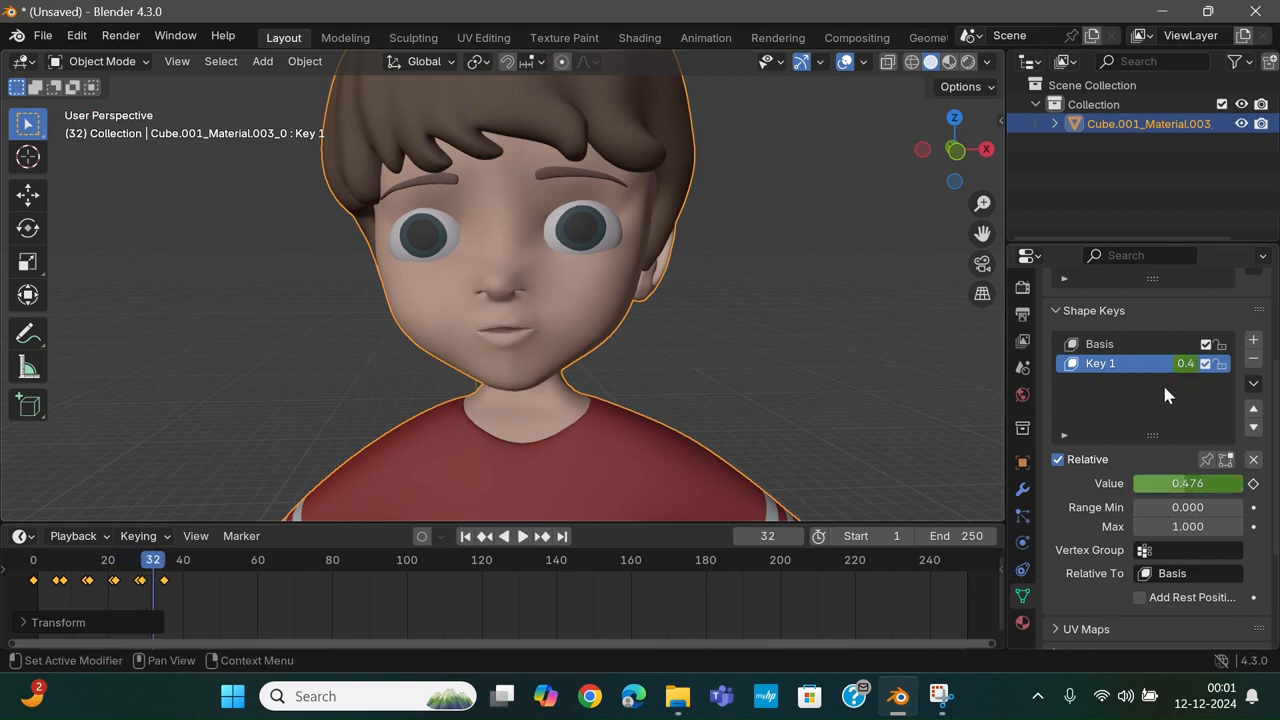
key("space")
left_click_drag(155, 562, 15, 566)
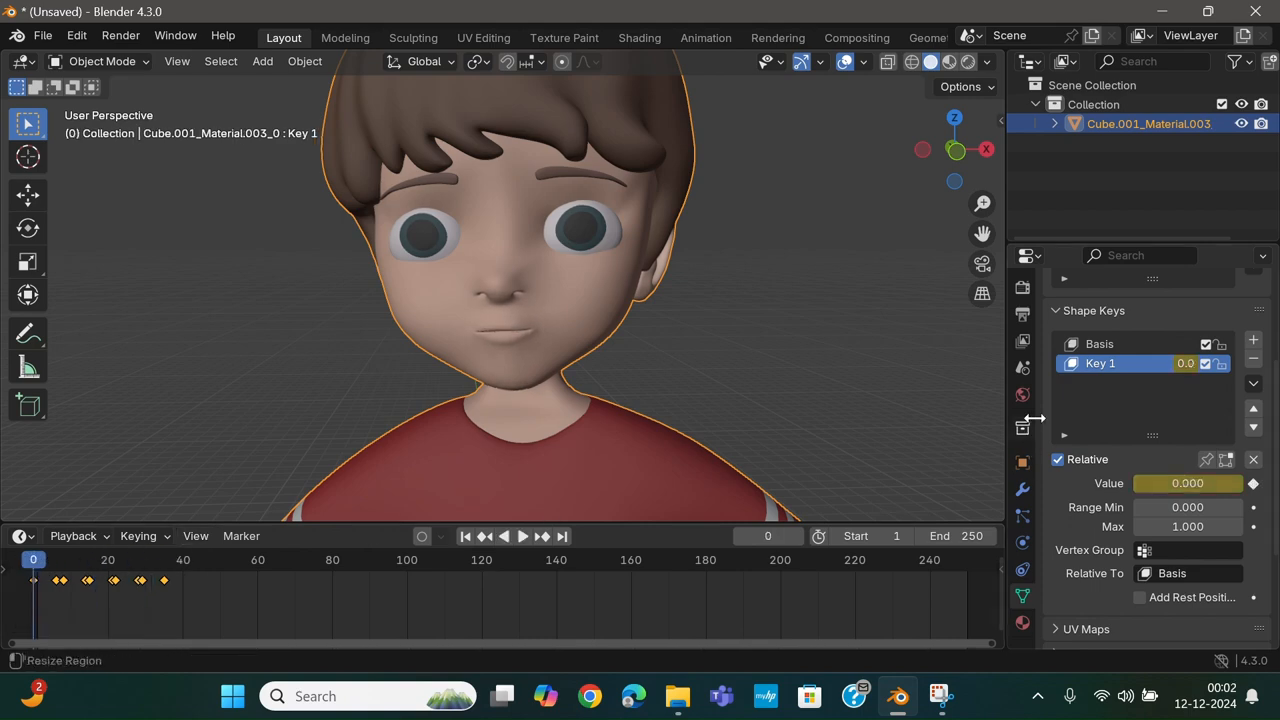
- Add a new shape key and raise the middle of the character's left eyebrow by about 0.13 m with proportional editing
left_click(1254, 341)
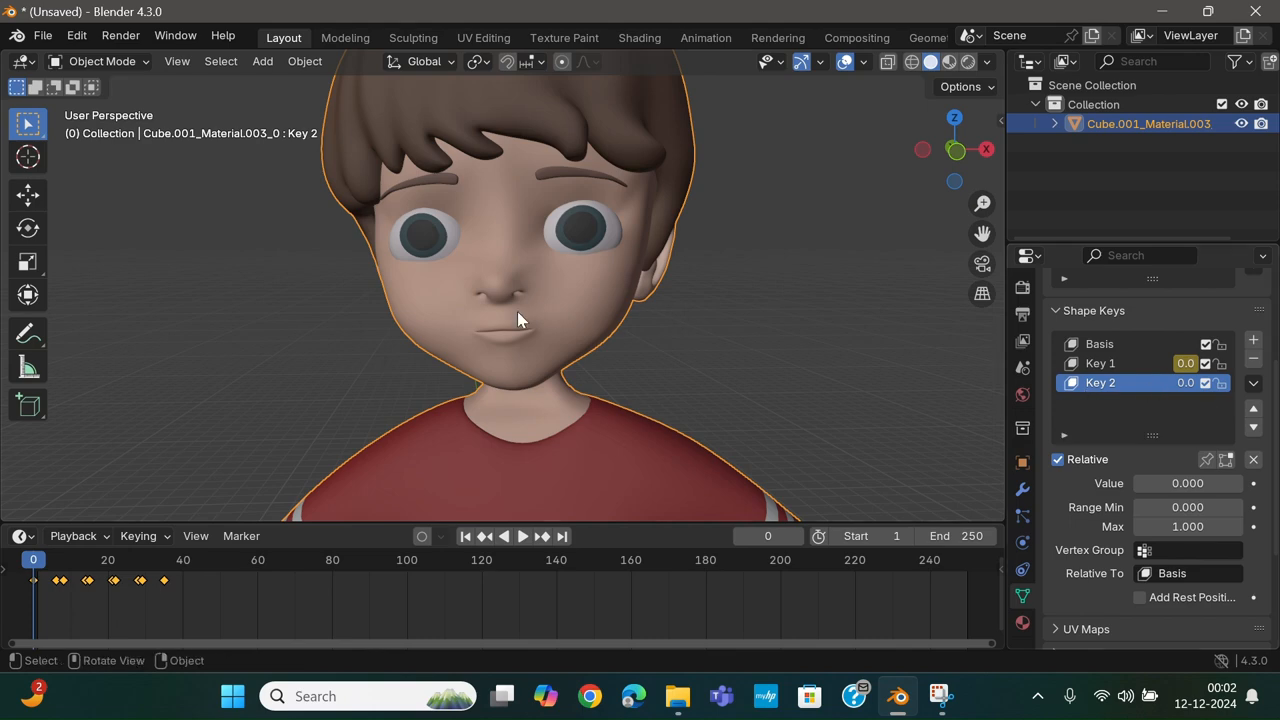
key("Tab")
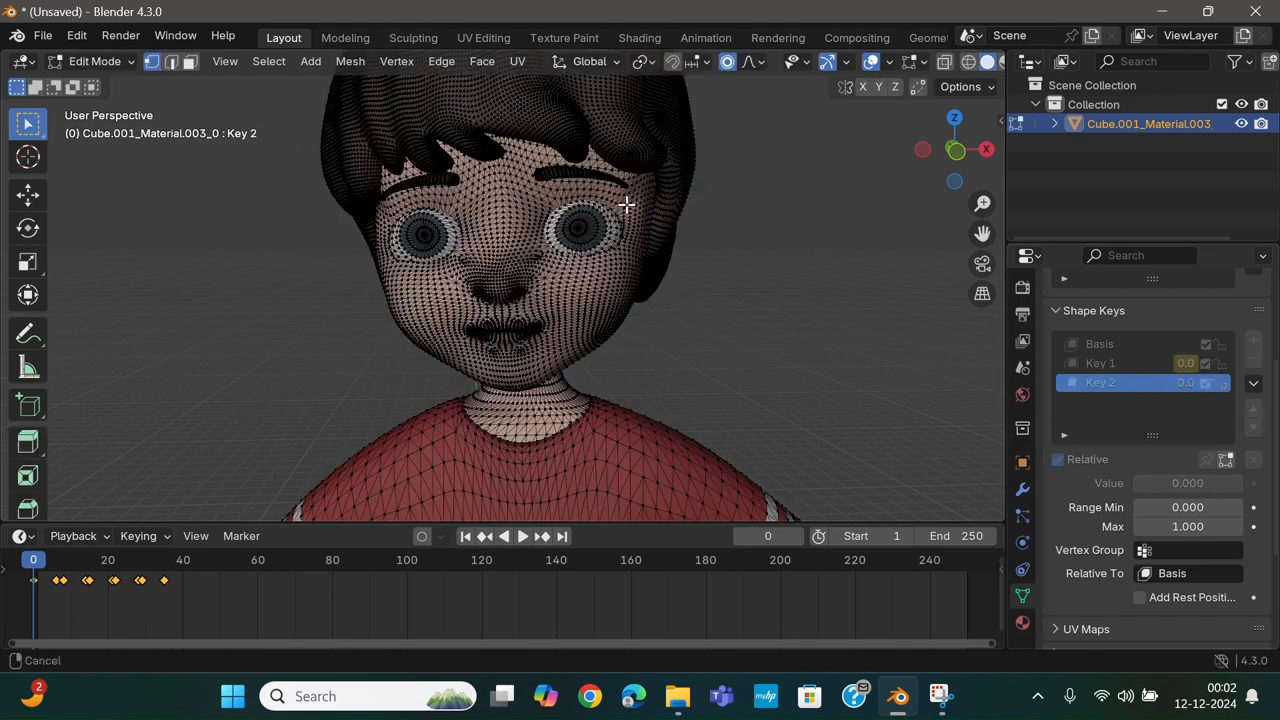
scroll(624, 210, "up", 3)
scroll(621, 228, "up", 2)
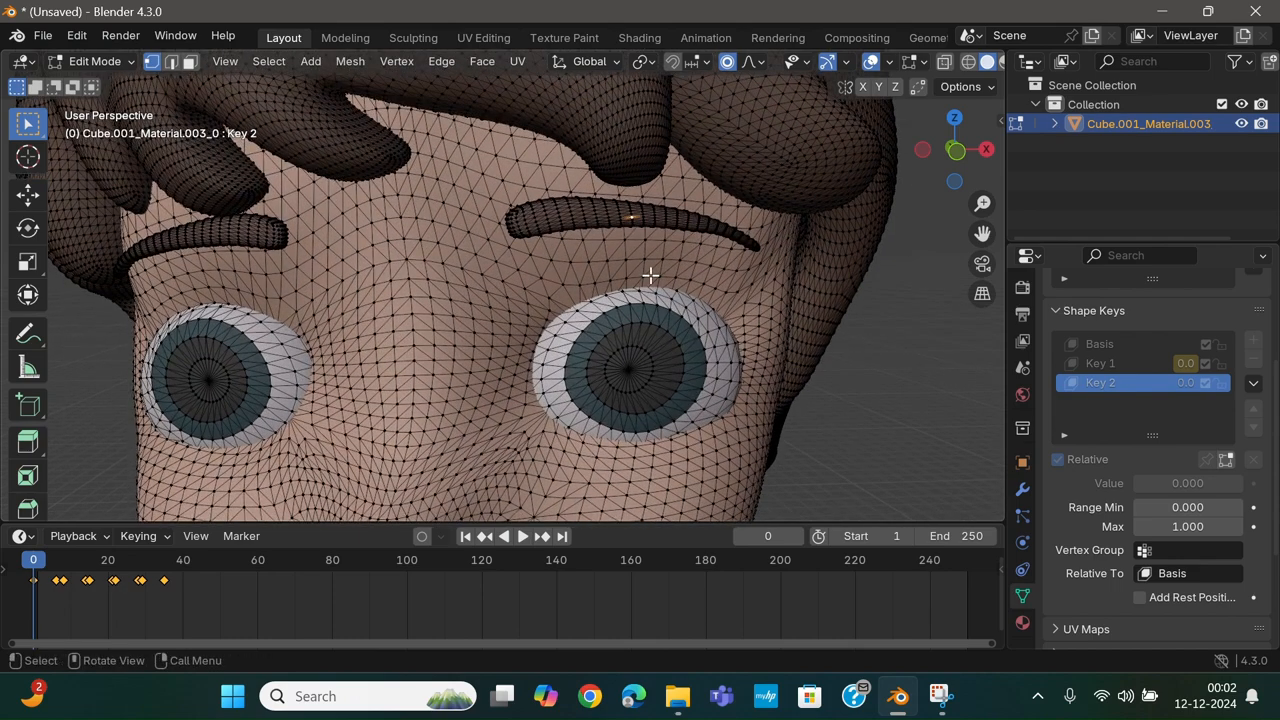
key("g")
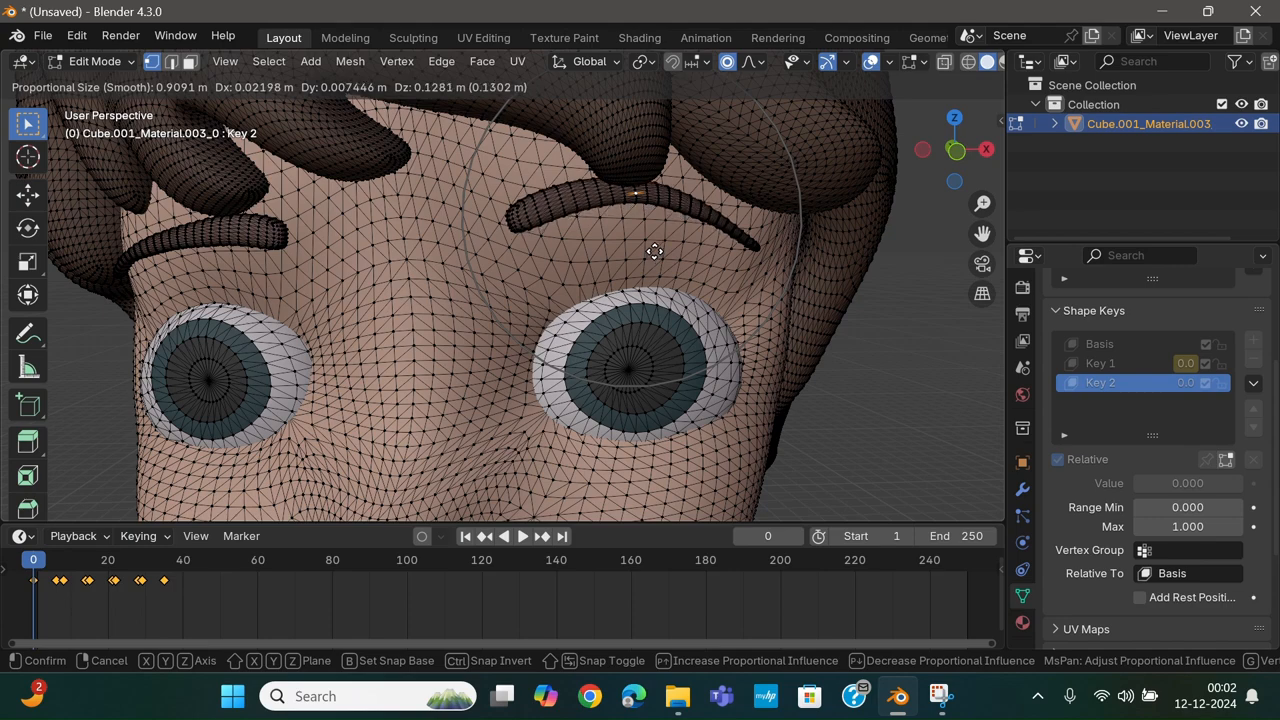
left_click(655, 251)
middle_click_drag(494, 291, 484, 295)
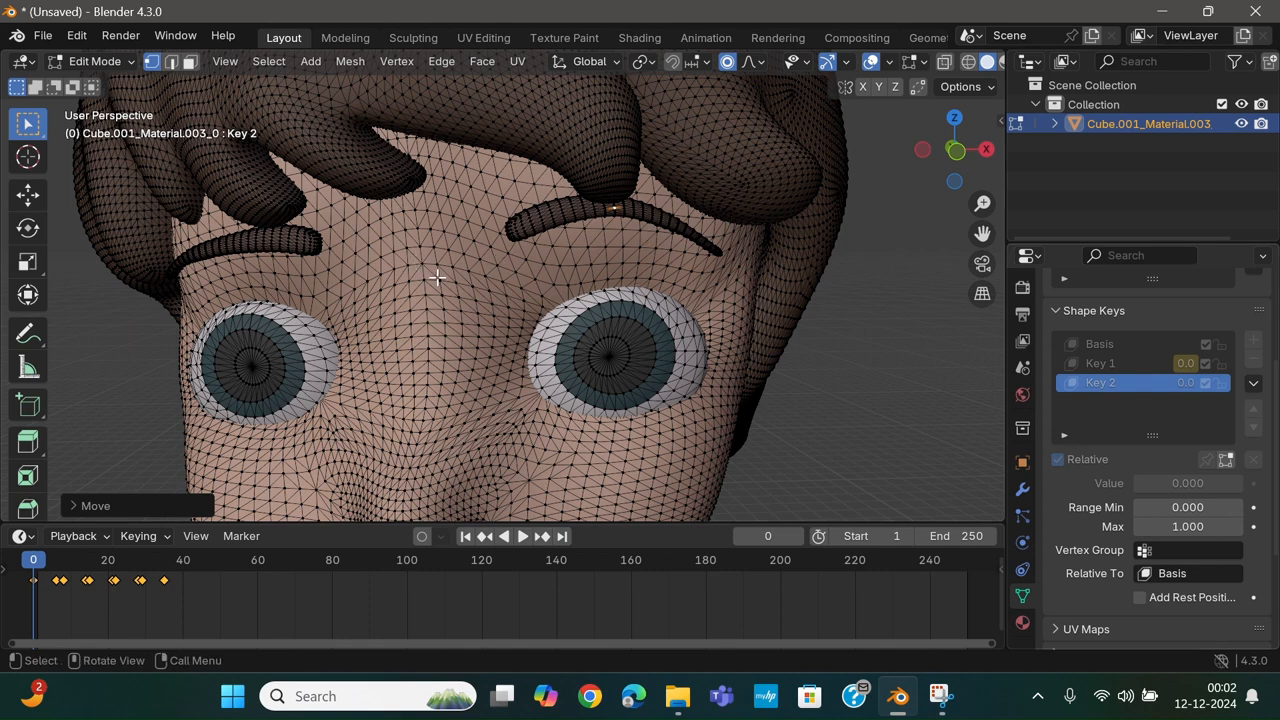
- Add another shape key and raise the character's right eyebrow by about 0.16 m, then return to Object Mode
key("Tab")
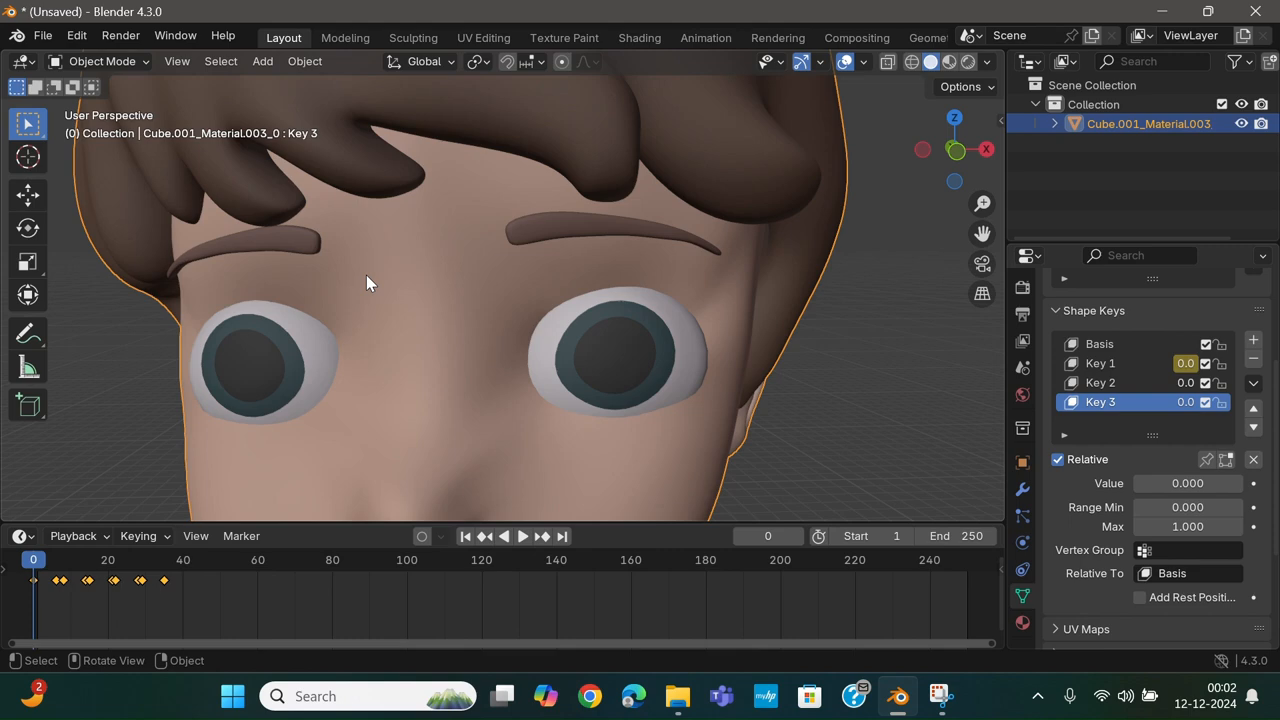
key("Tab")
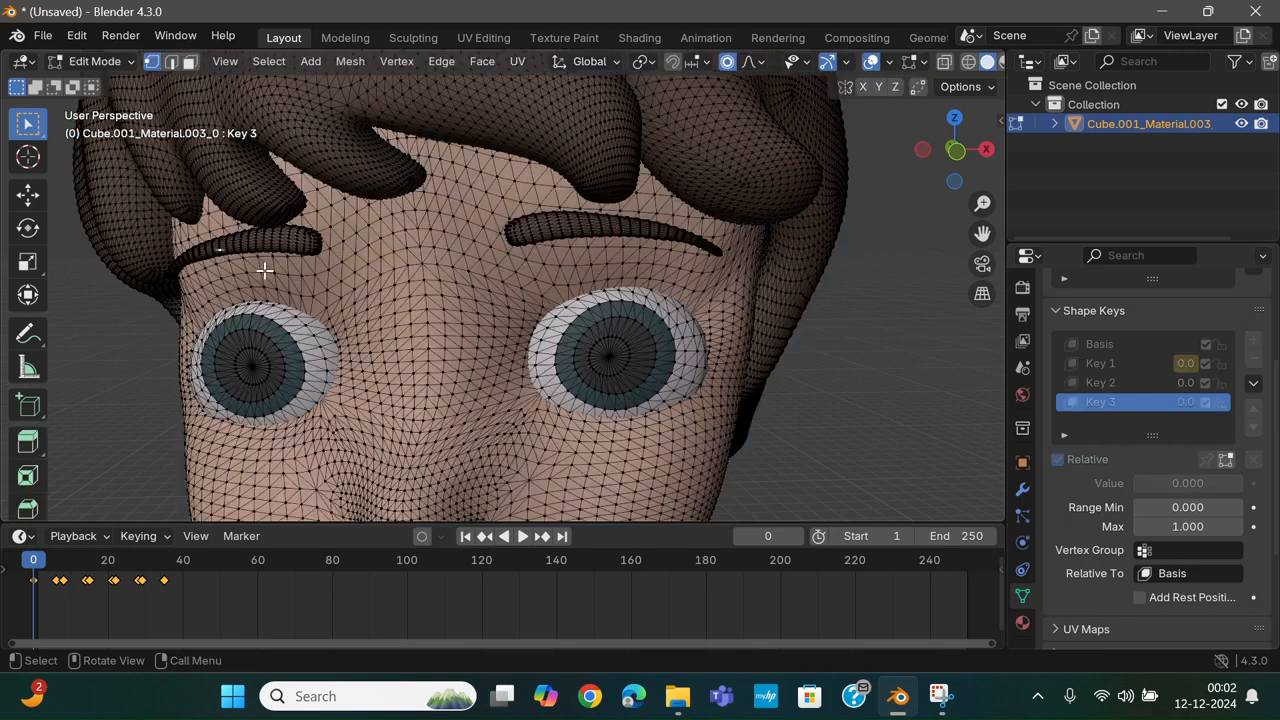
key("g")
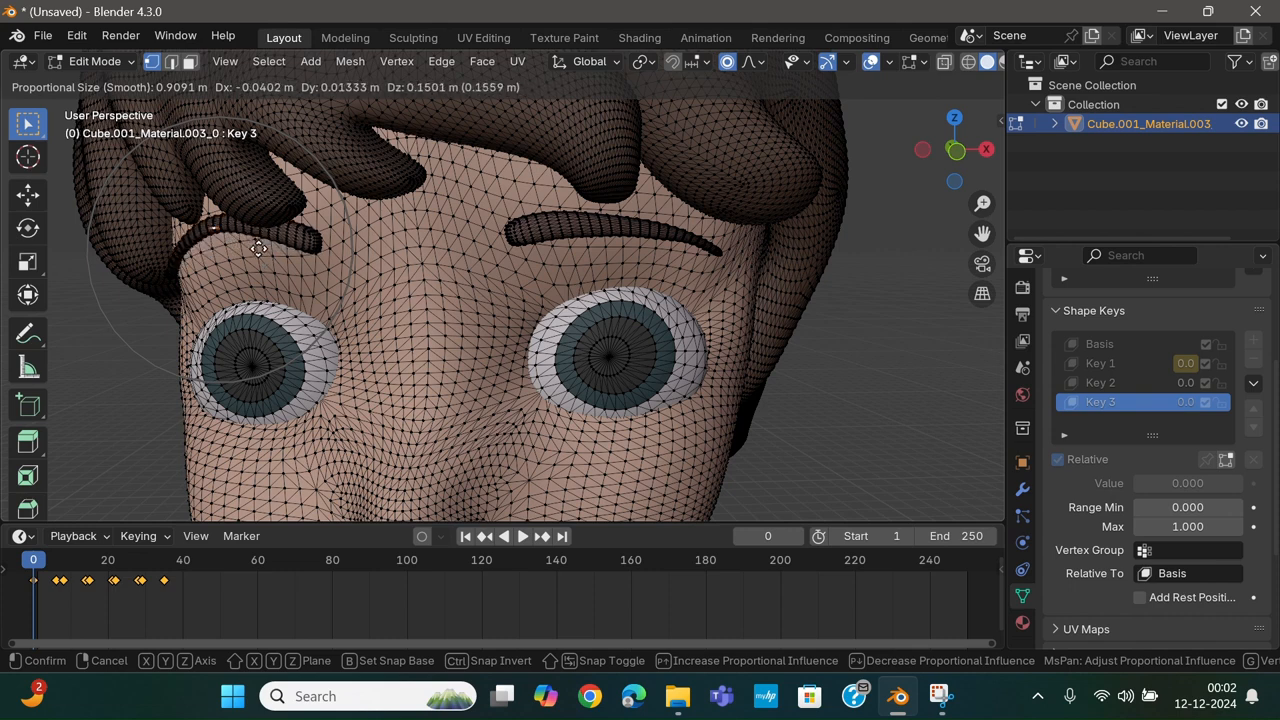
left_click(258, 248)
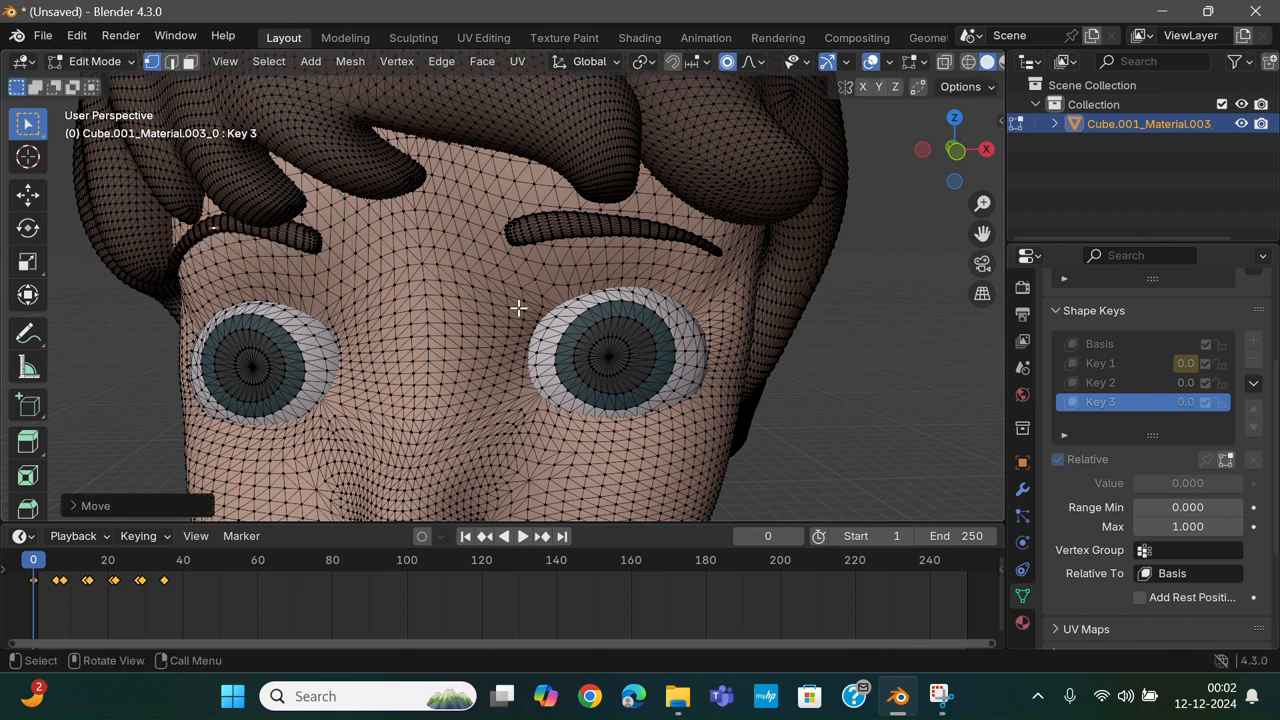
key("Tab")
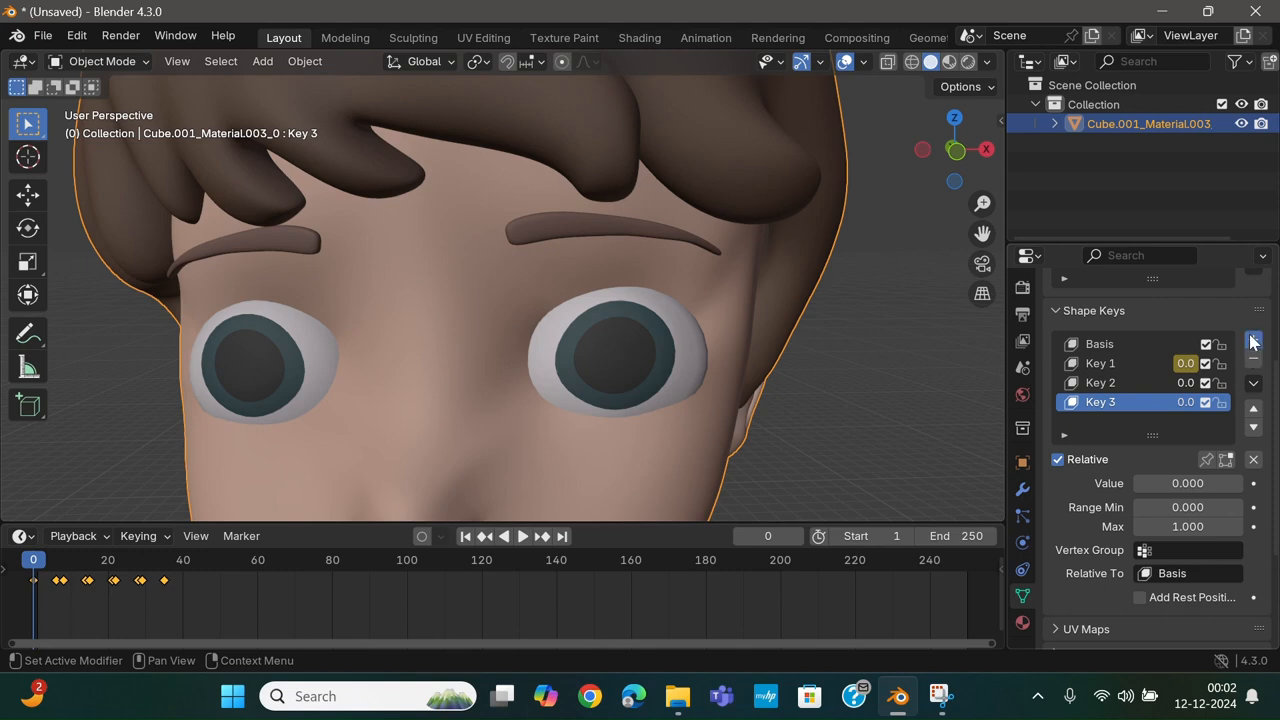
- Add a further shape key and lower the character's right eyebrow, about 0.13 m mid-brow, about 0.05 m at the inner end, and slightly at the outer end
left_click(1253, 340)
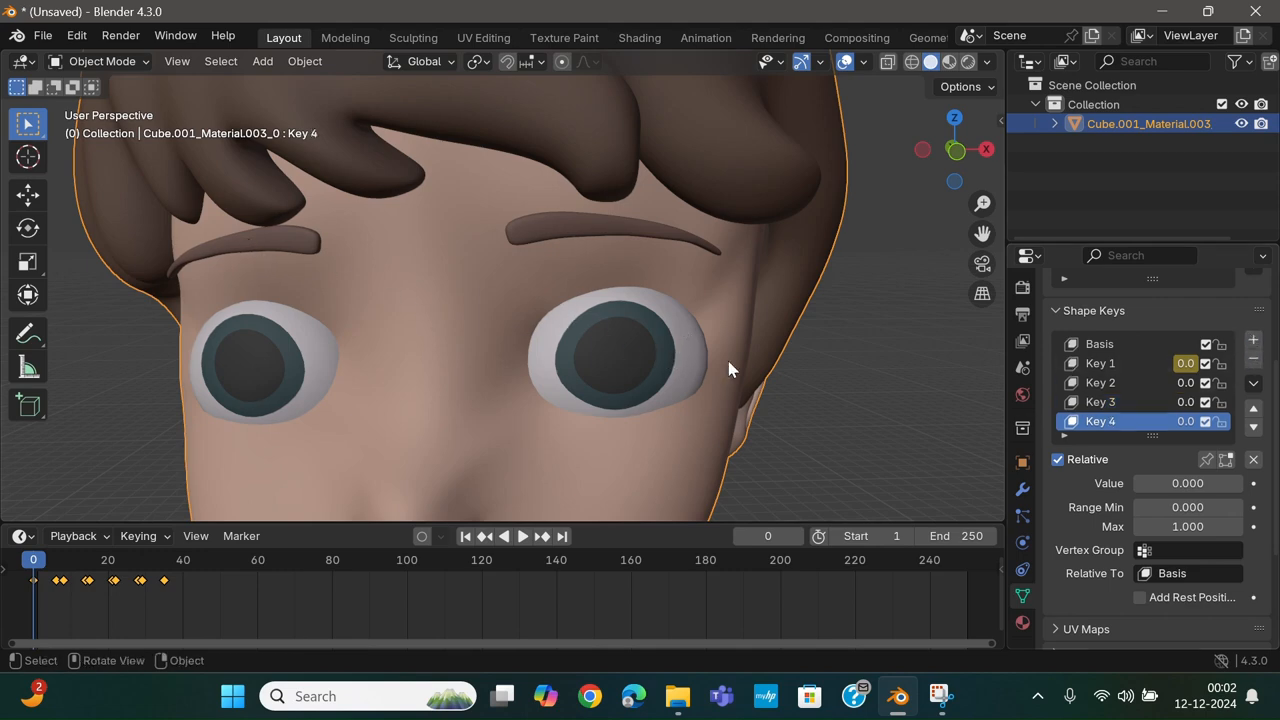
key("Tab")
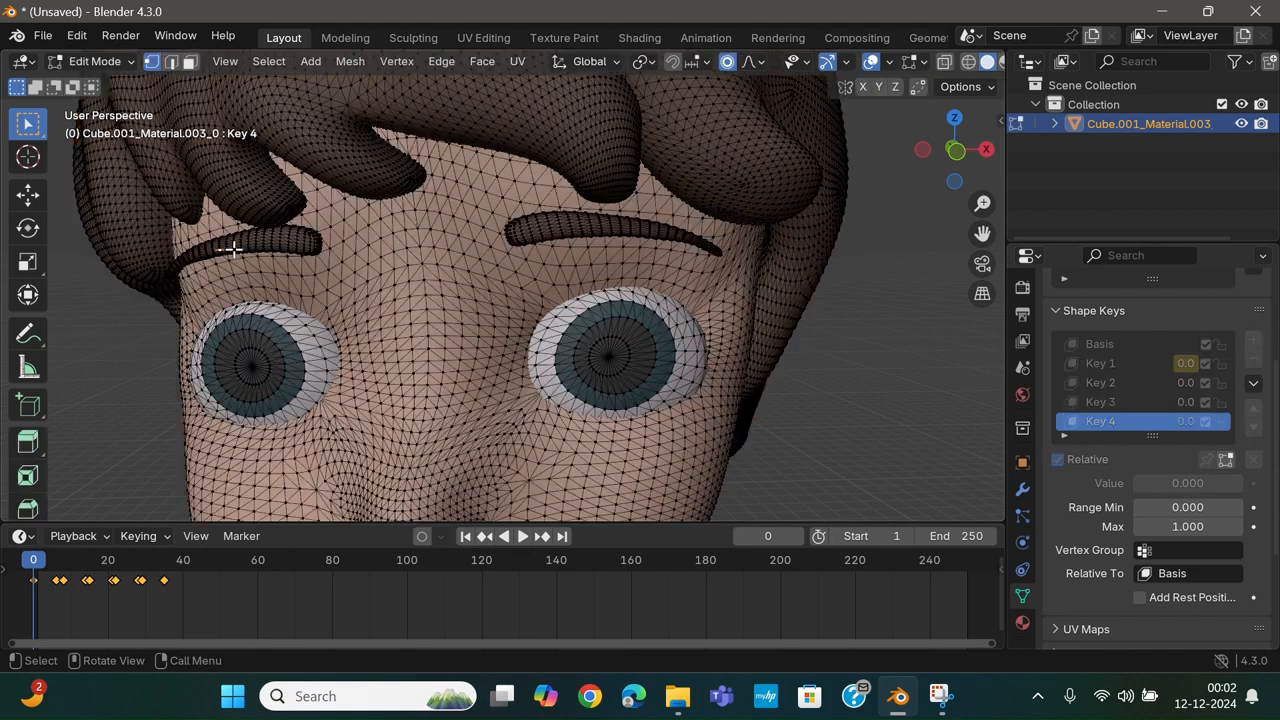
key("g")
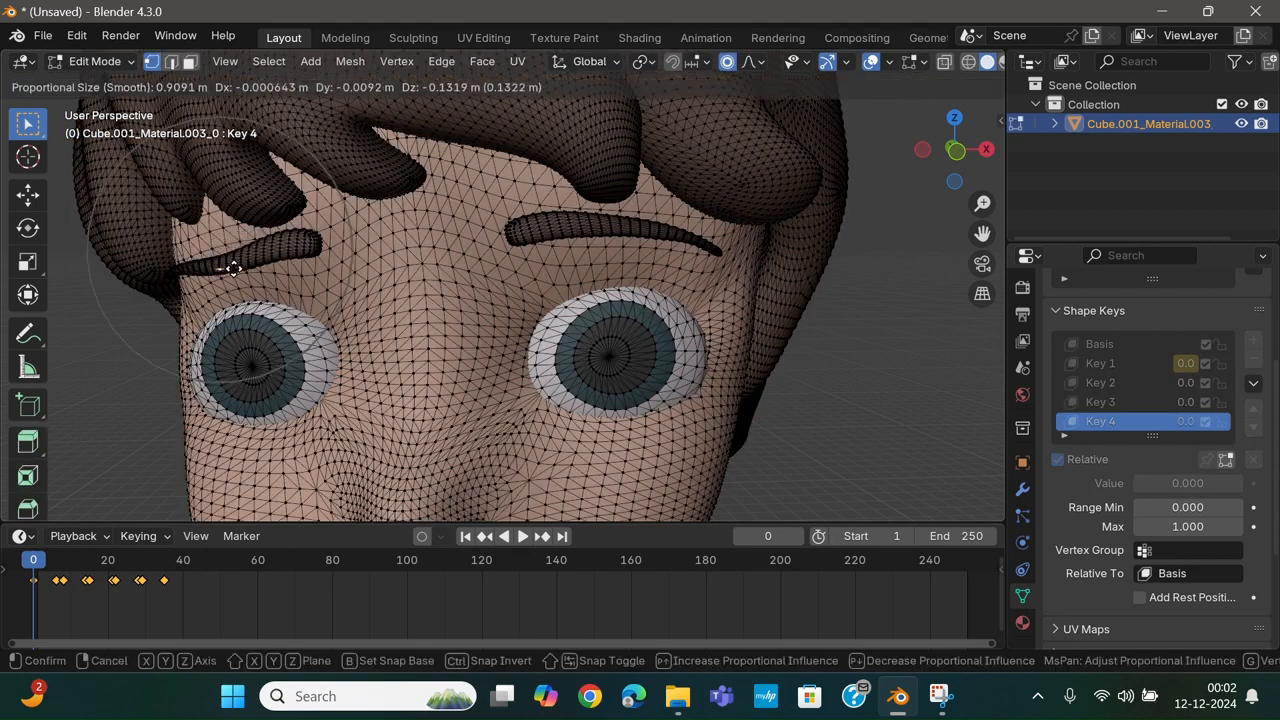
left_click(232, 268)
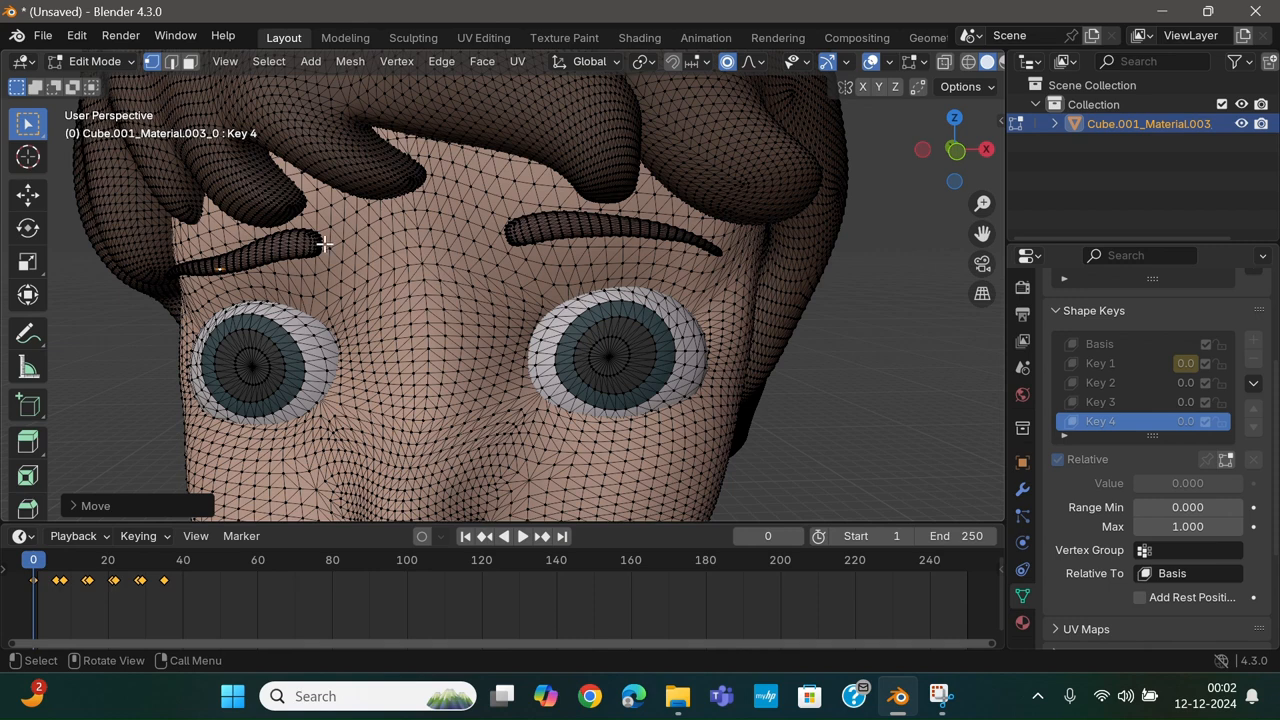
key("g")
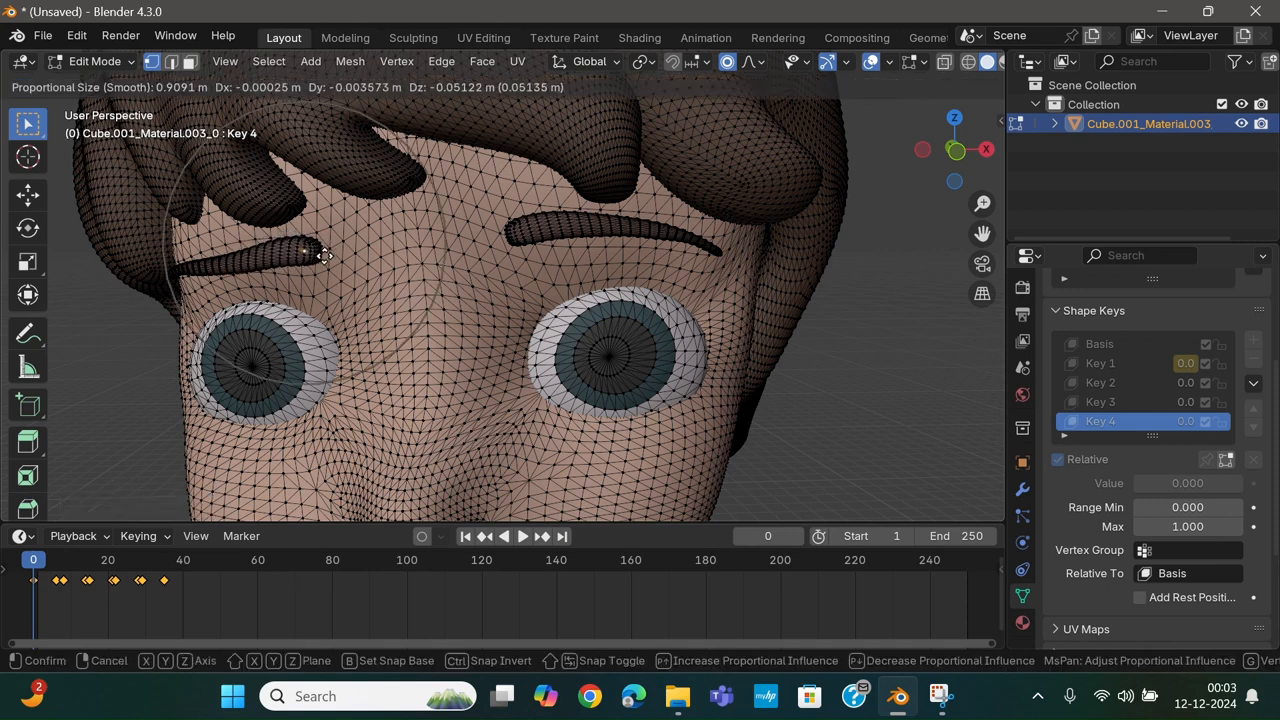
left_click(325, 255)
left_click(199, 268)
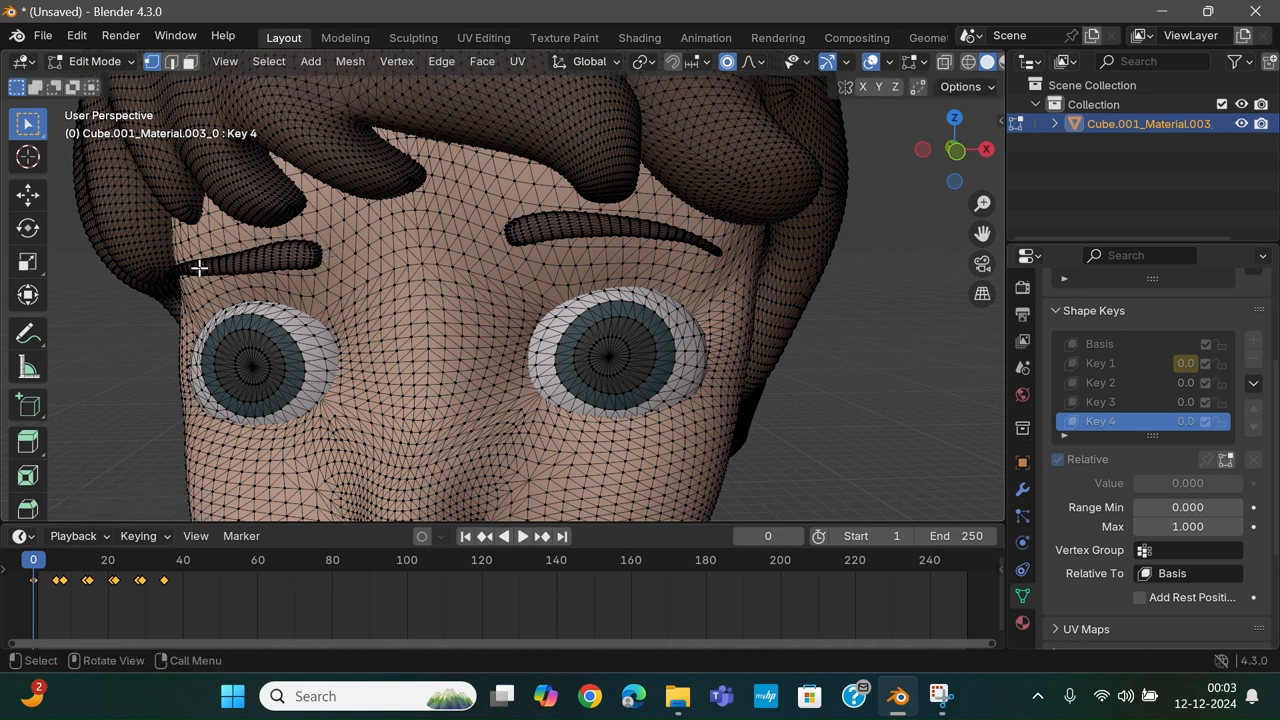
key("g")
left_click(199, 271)
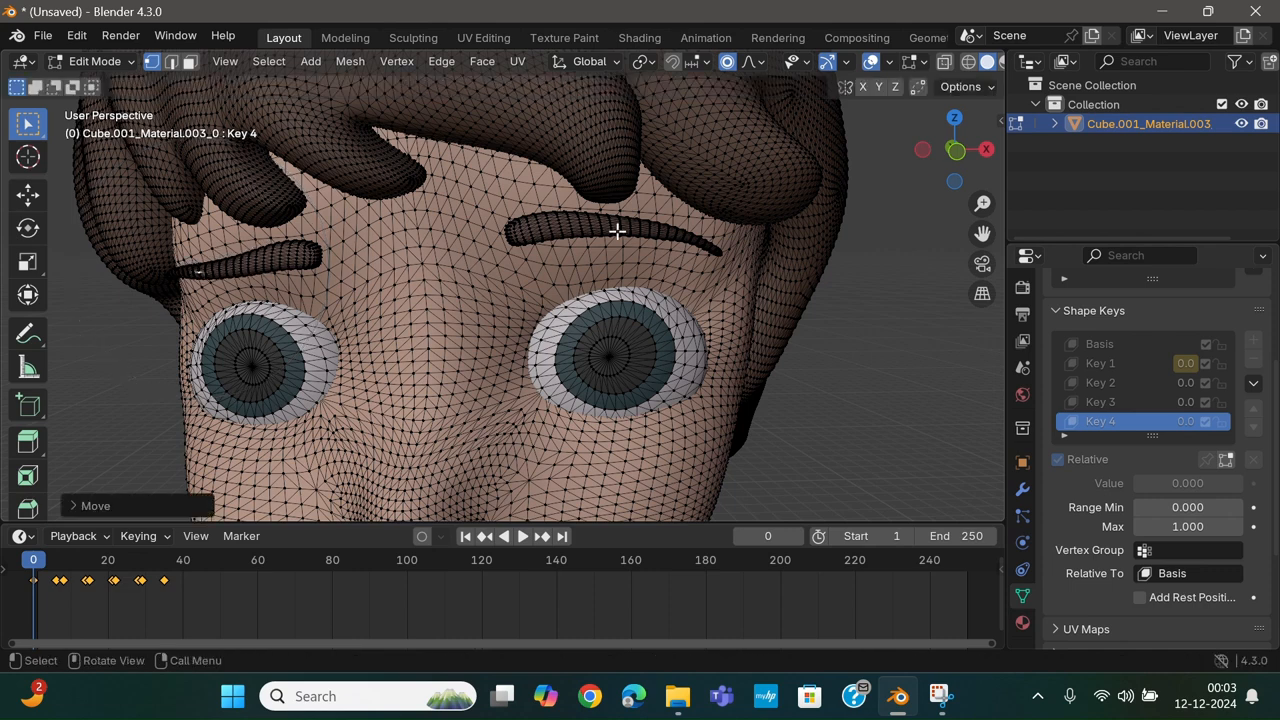
- Lower two points of the character's left eyebrow by about 0.09 m and slightly more in Key 4, then return to Object Mode
left_click(565, 225)
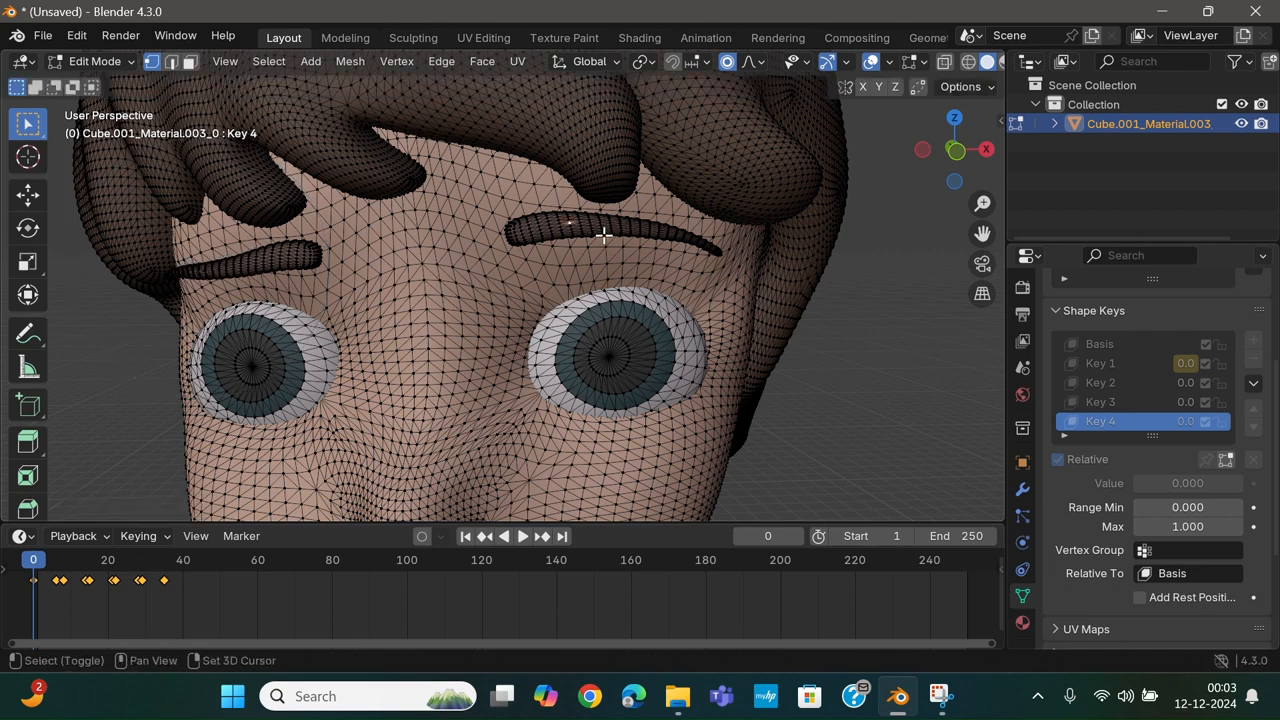
left_click(638, 227, "shift")
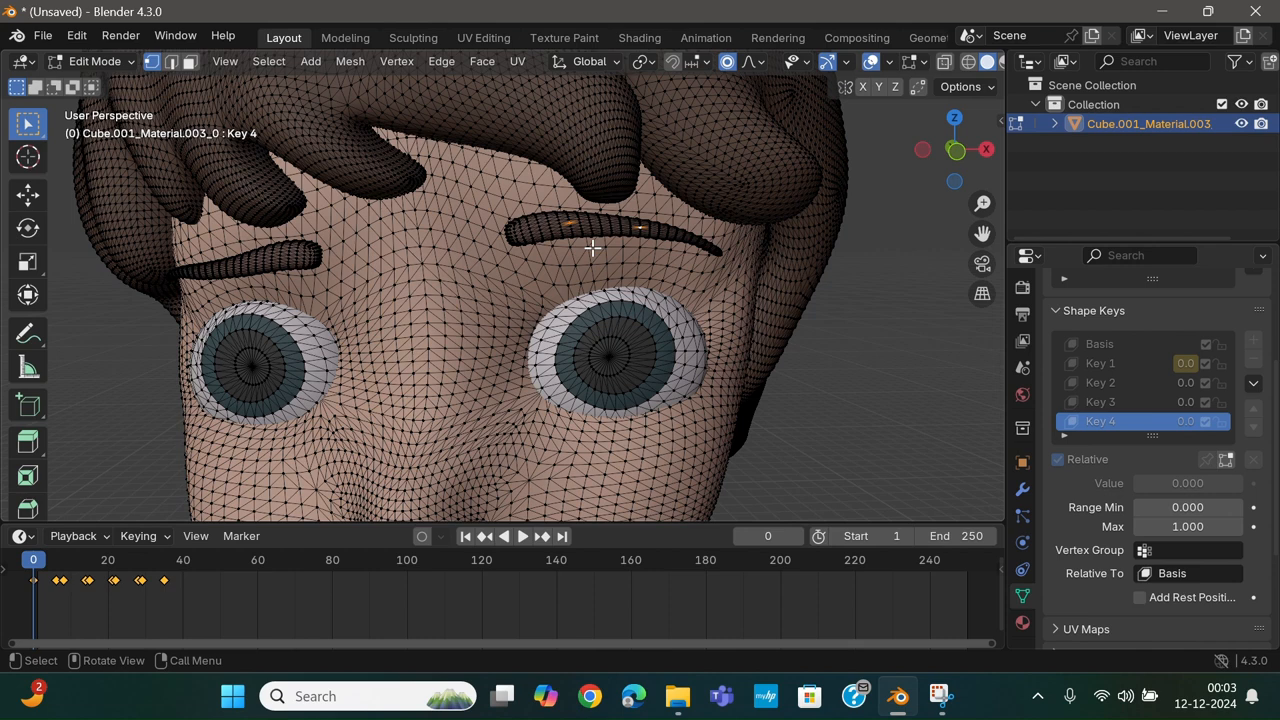
key("g")
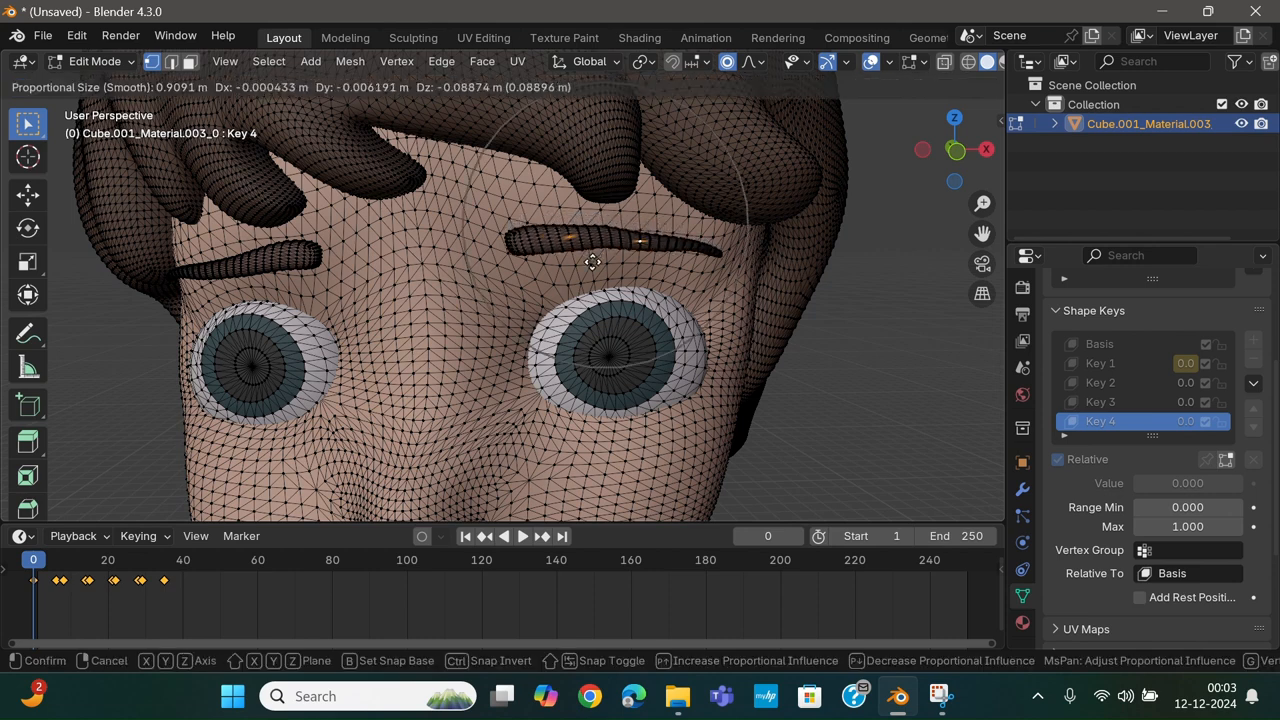
left_click(593, 262)
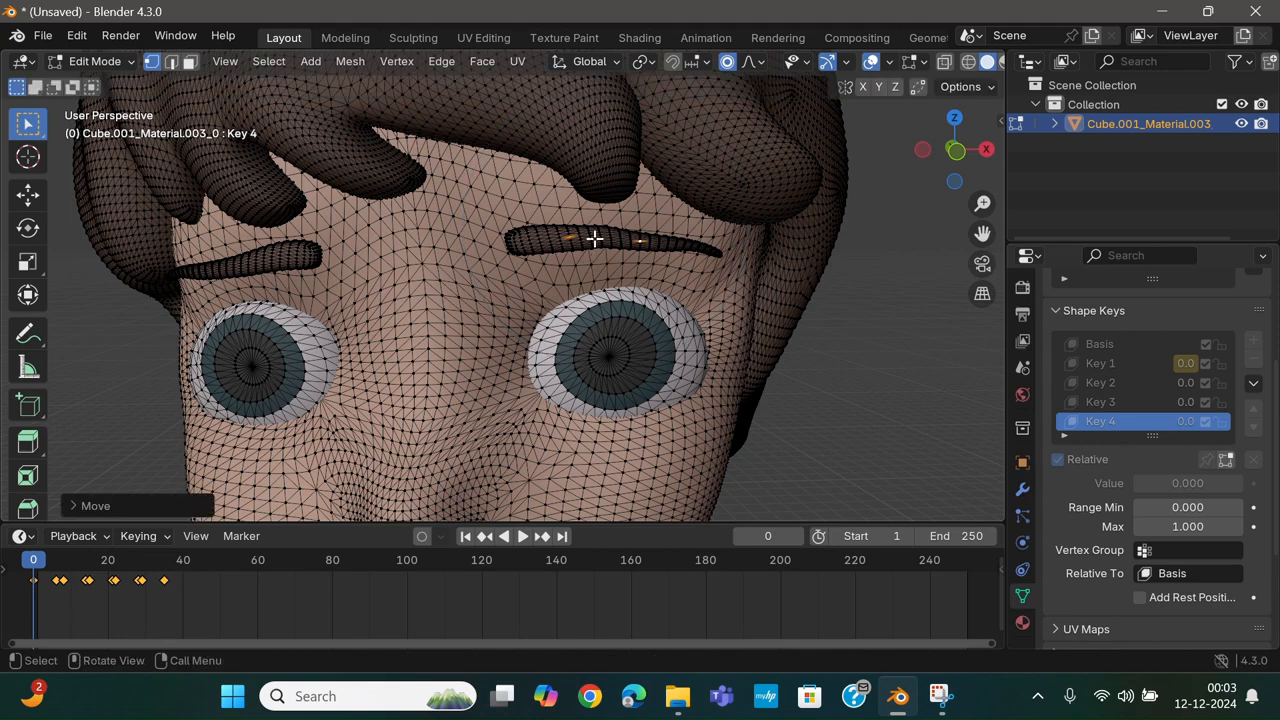
key("g")
left_click(594, 242)
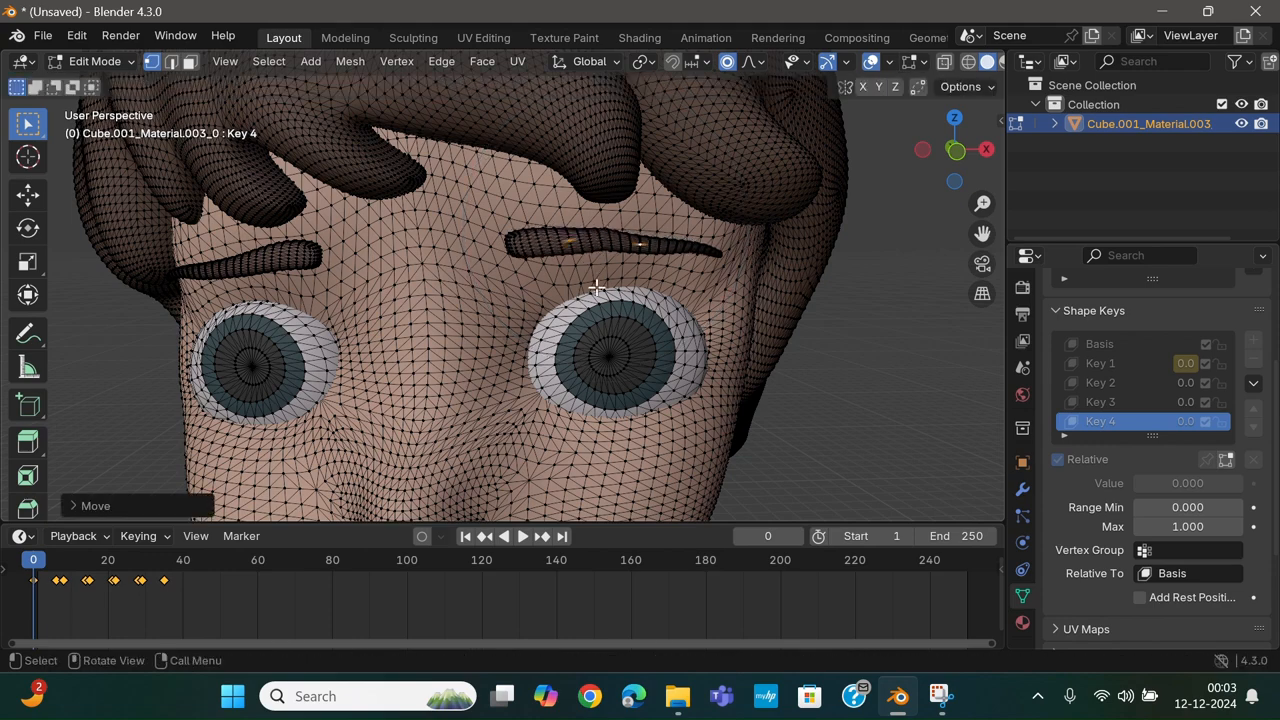
scroll(595, 287, "down", 2)
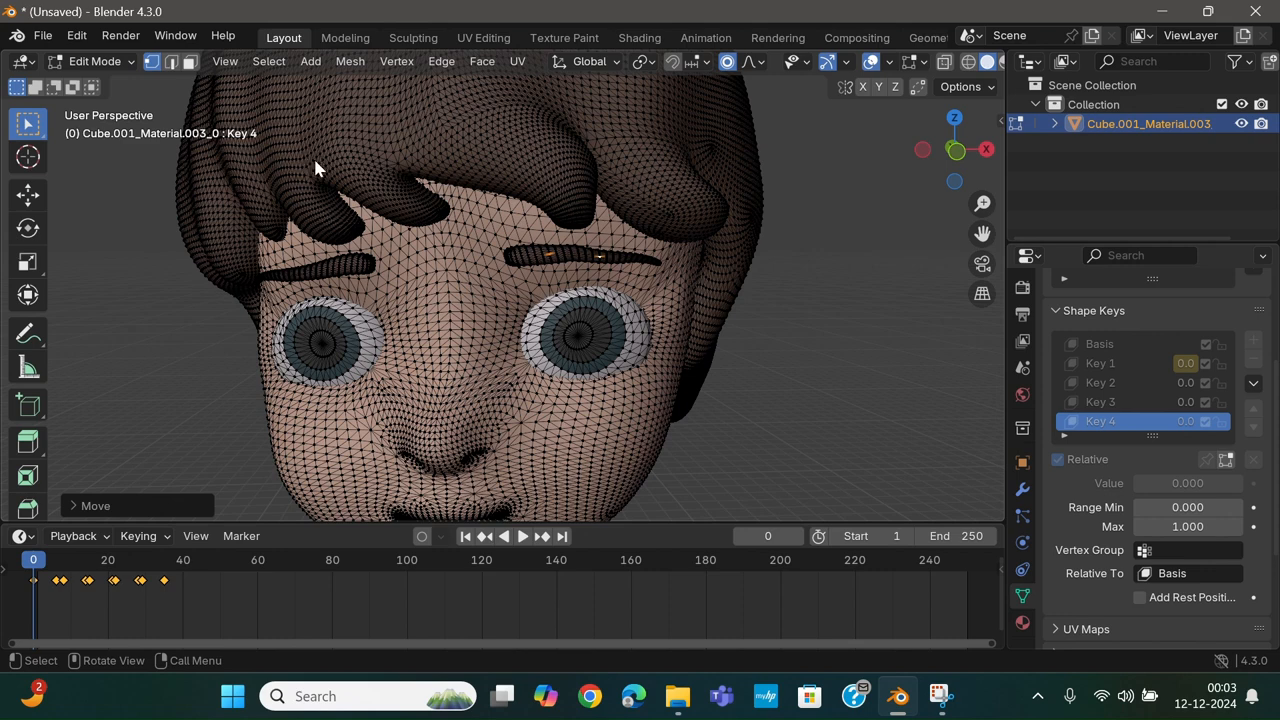
key("Tab")
- Test the lowered eyebrows at frame 3 by raising the Key 4 value to 1.000 and returning it to 0.000
scroll(818, 371, "down", 5)
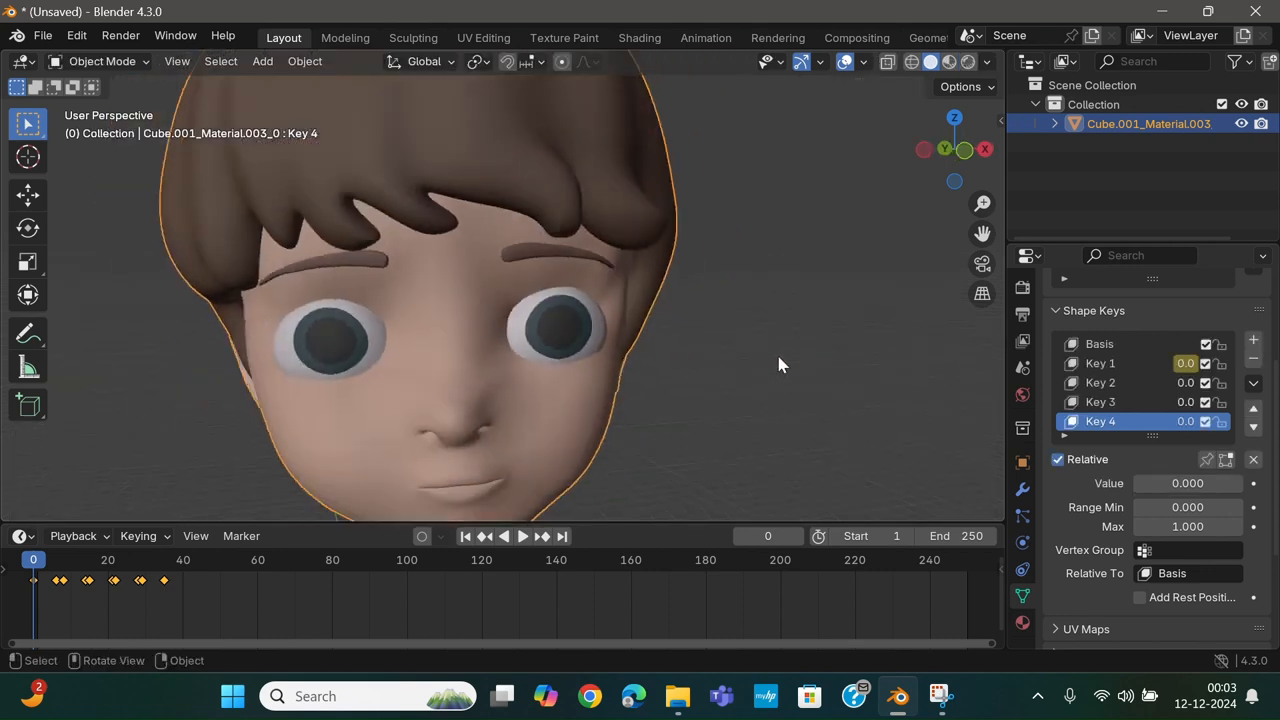
middle_click_drag(780, 363, 711, 374)
left_click(44, 600)
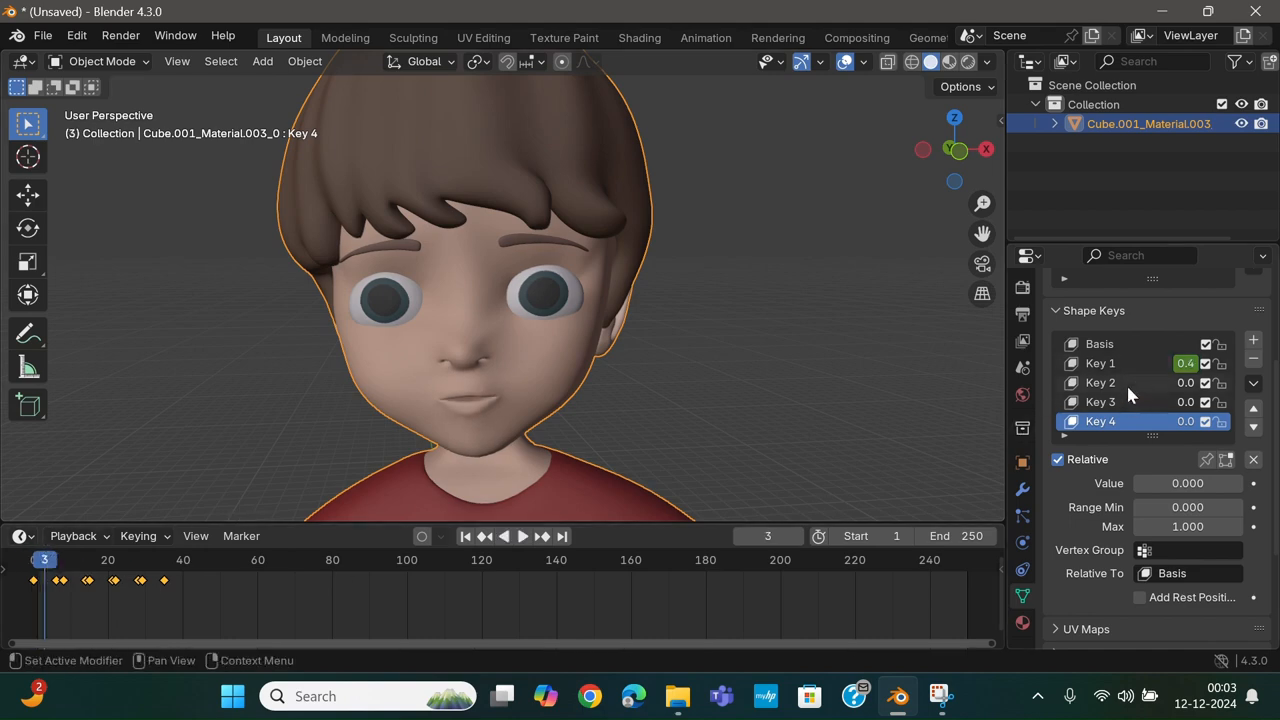
left_click_drag(1187, 483, 1240, 483)
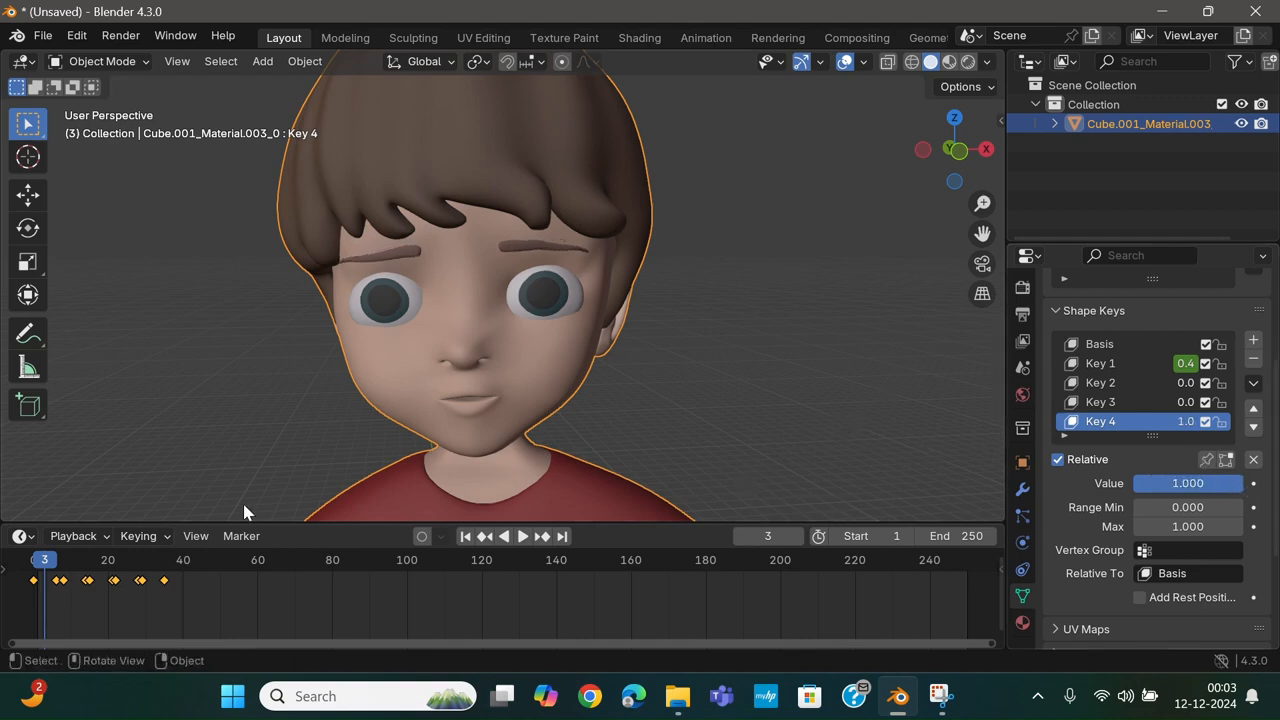
left_click_drag(1171, 485, 1060, 485)
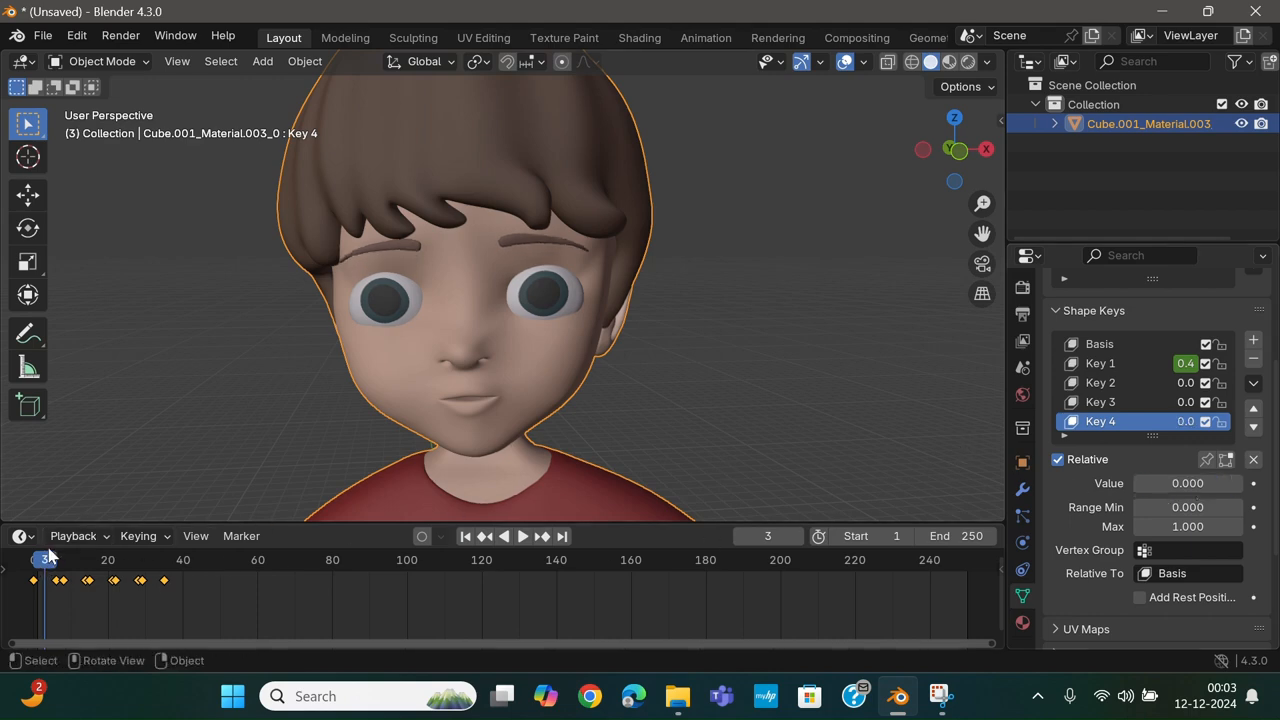
- Keyframe the Key 4 value of 0.000 at frame 4 and move to frame 8
left_click(48, 558)
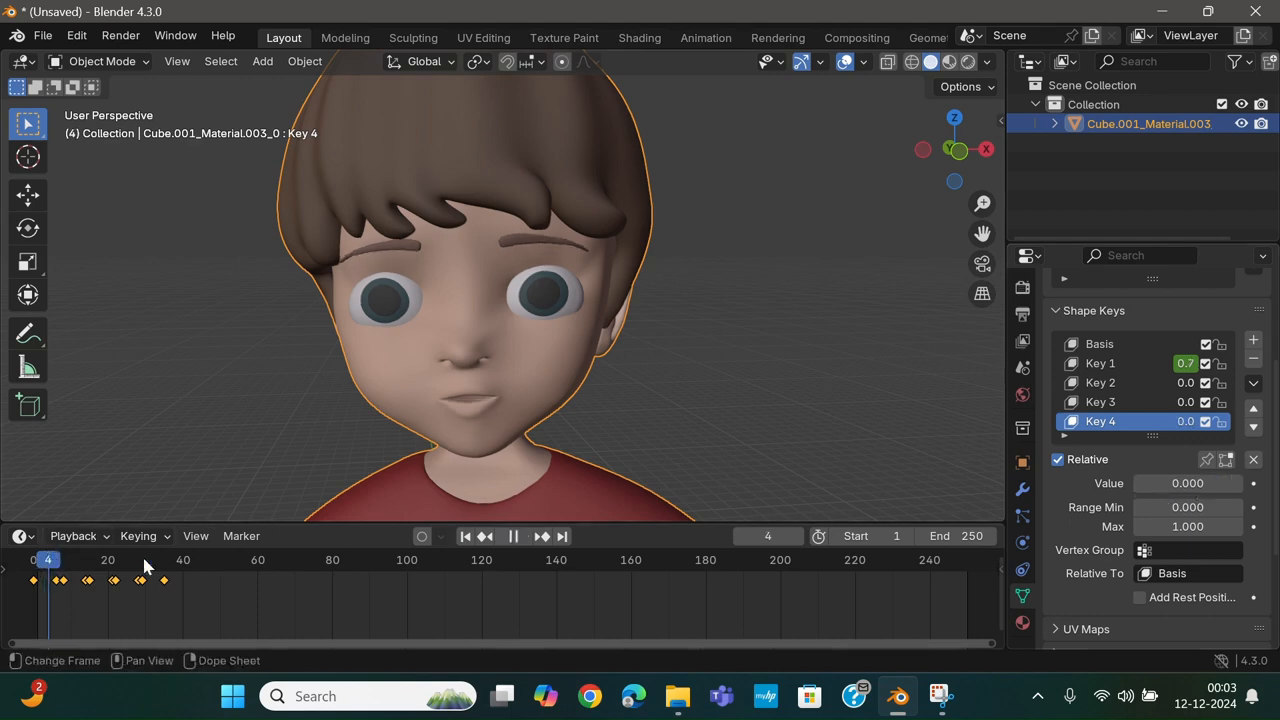
left_click(1253, 483)
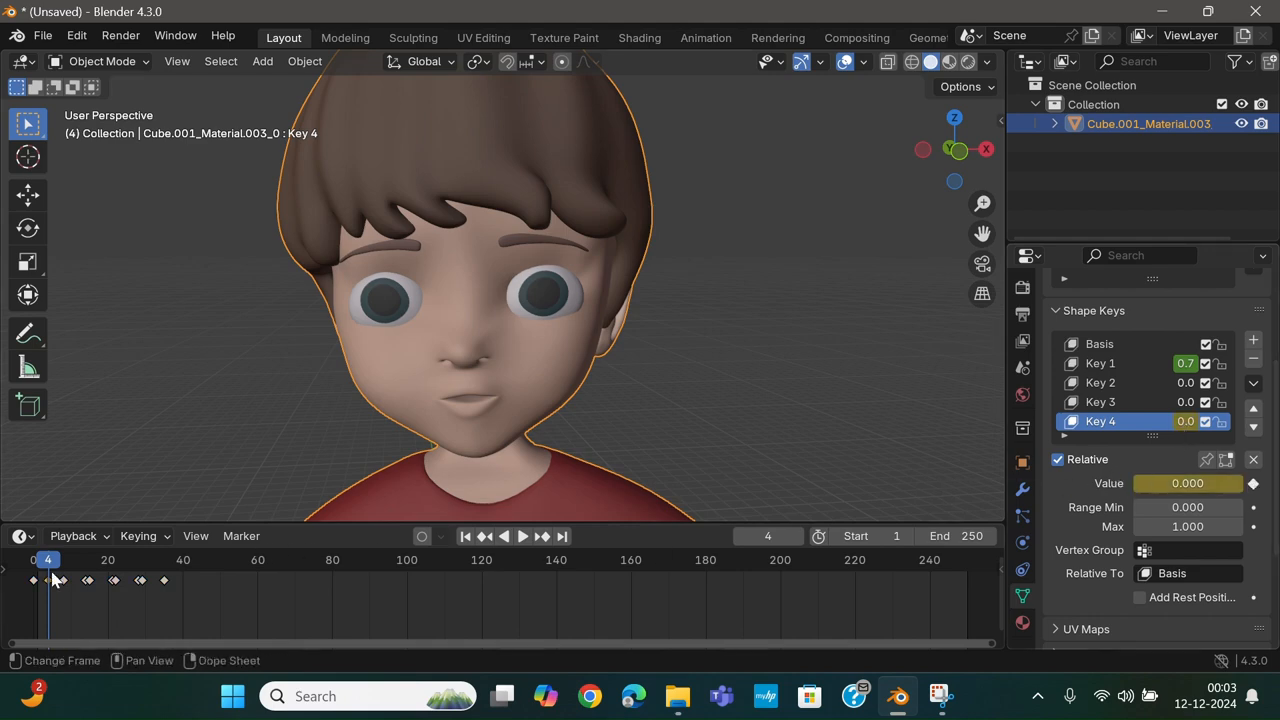
left_click(63, 578)
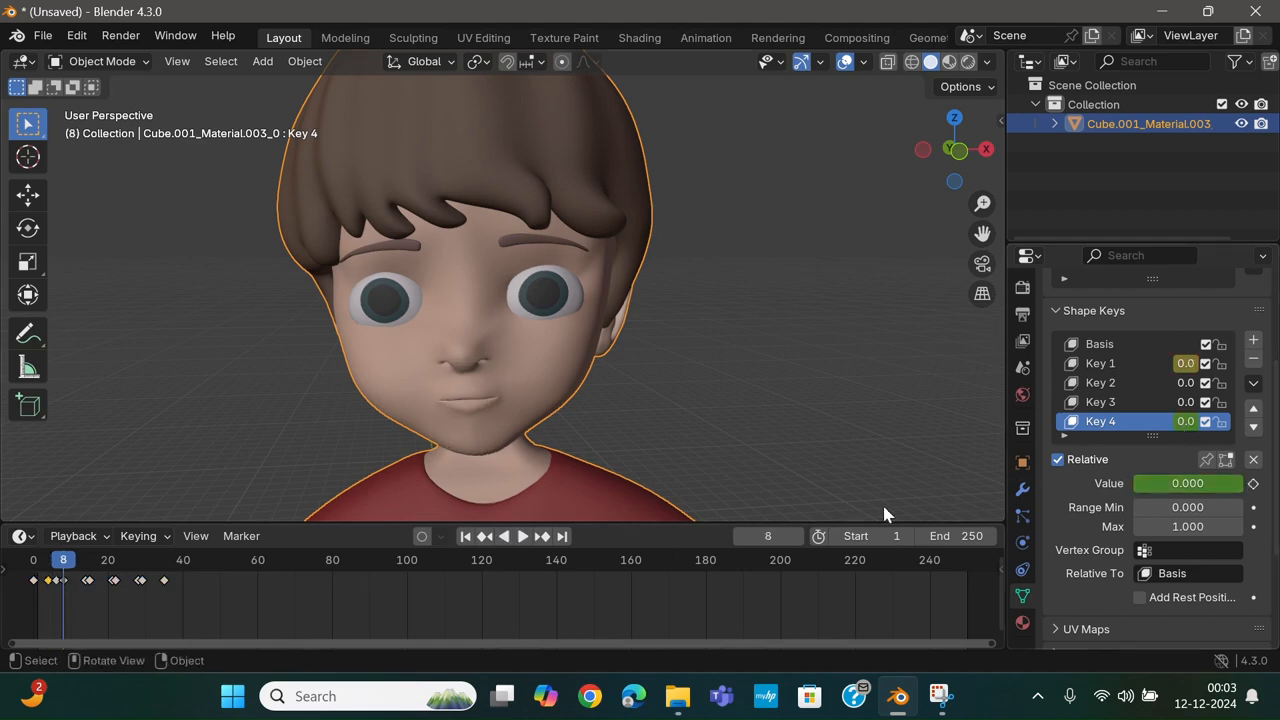
- Keyframe the Key 4 value of 1.000 at frame 8 and play the animation to preview the eyebrow movement
left_click_drag(1154, 486, 1246, 486)
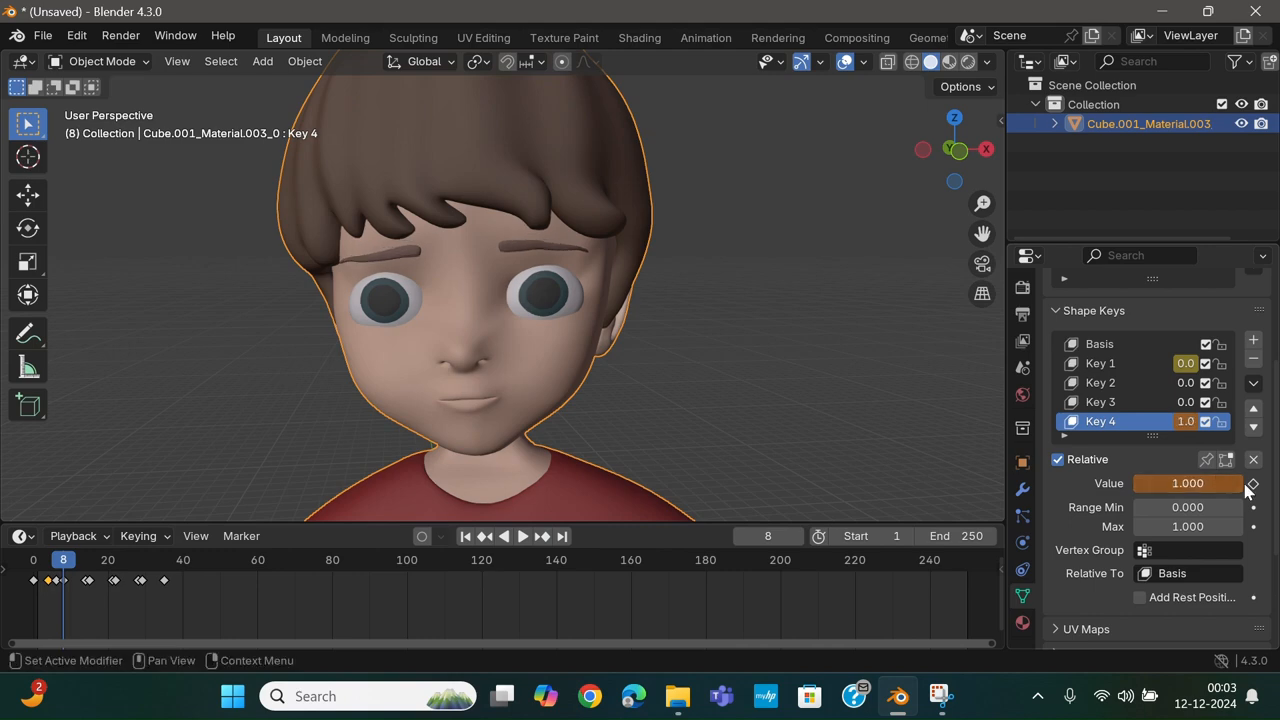
left_click(1253, 483)
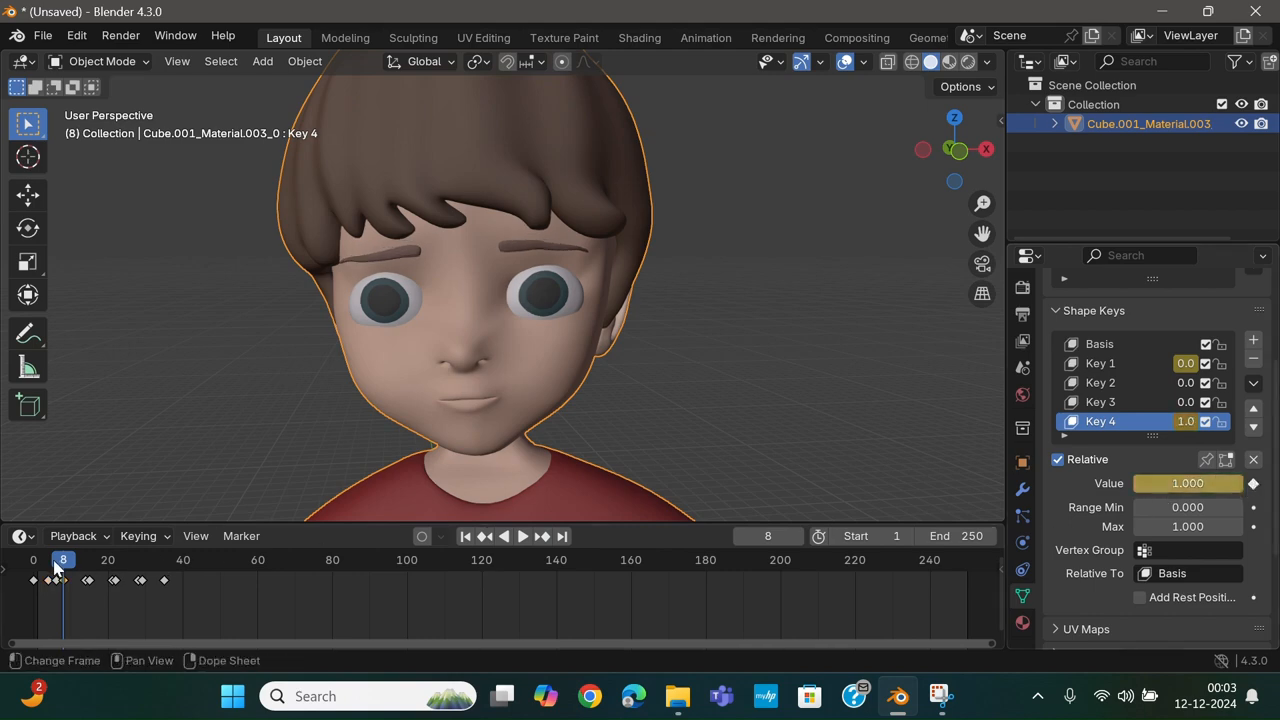
key("shift+Left")
key("space")
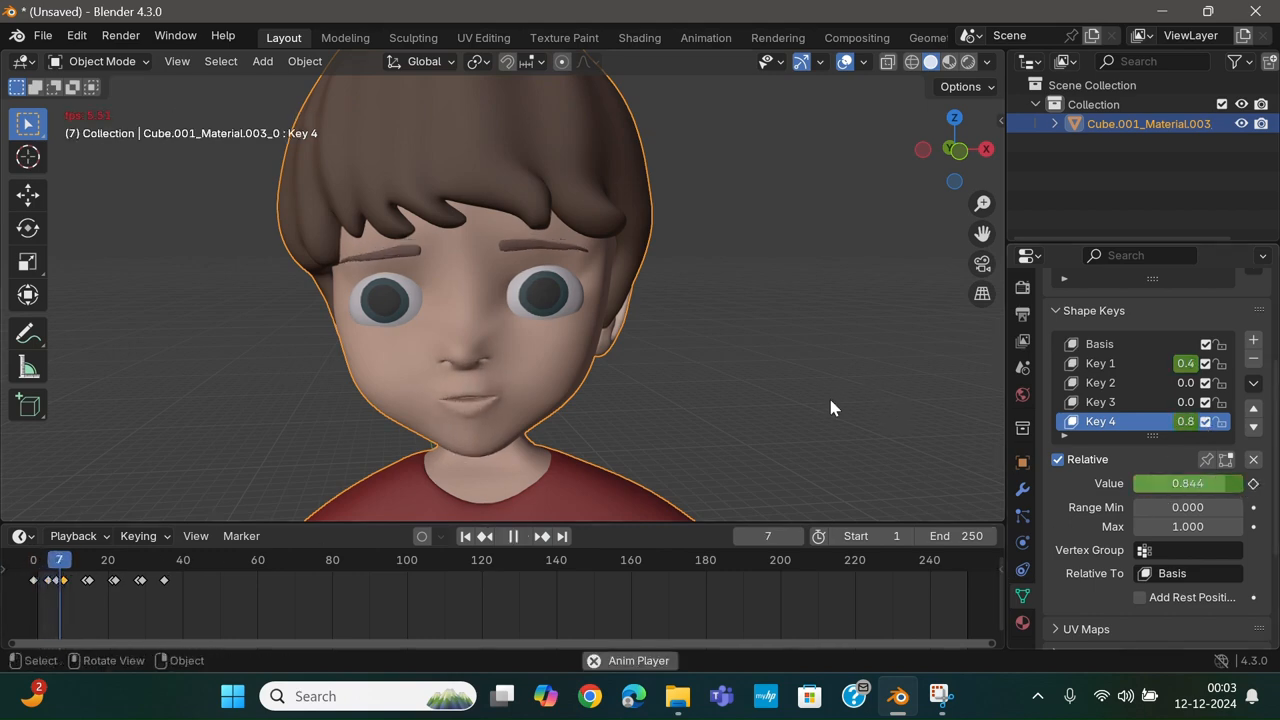
key("space")
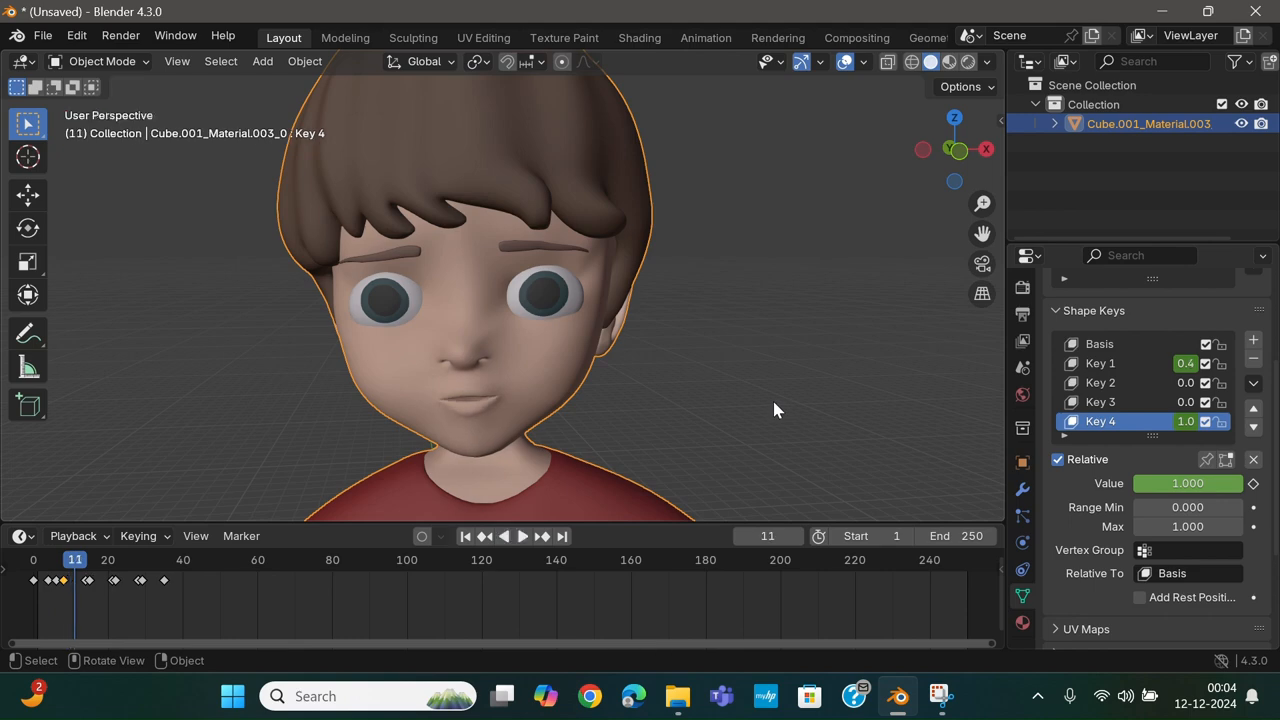
- Keyframe the Key 2 value of 0.000 at frame 12
left_click(80, 578)
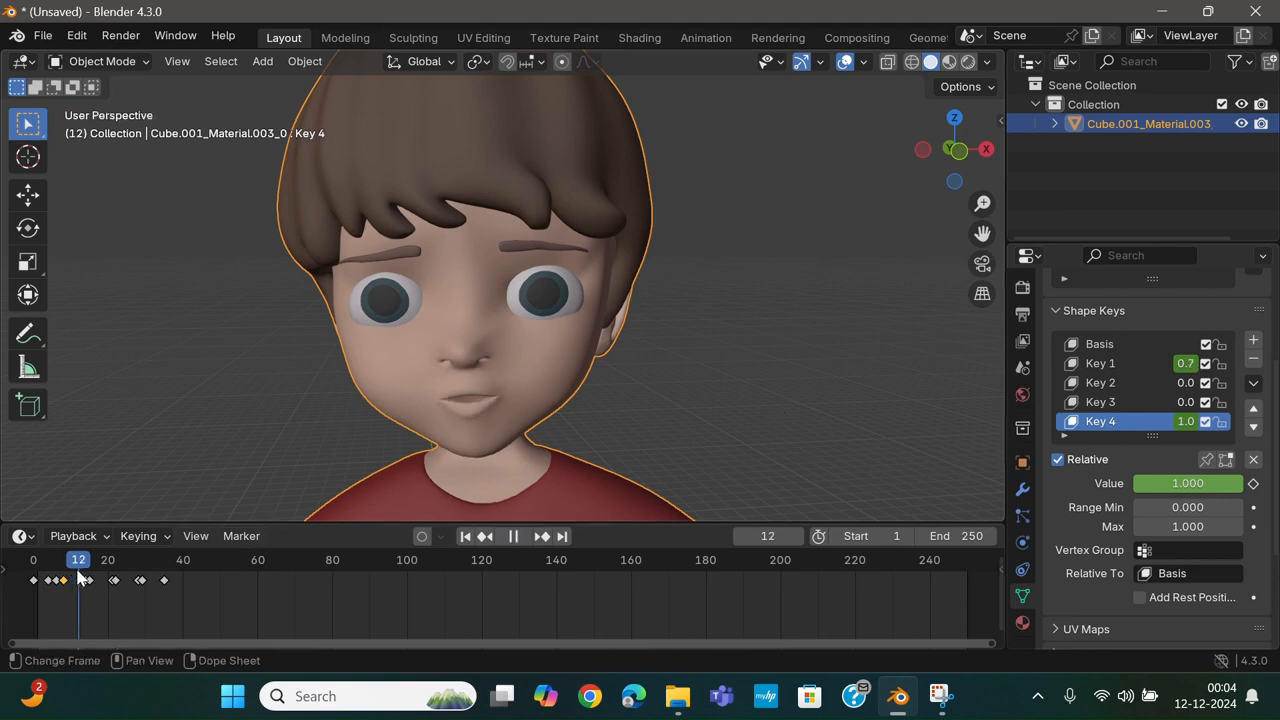
left_click(1186, 402)
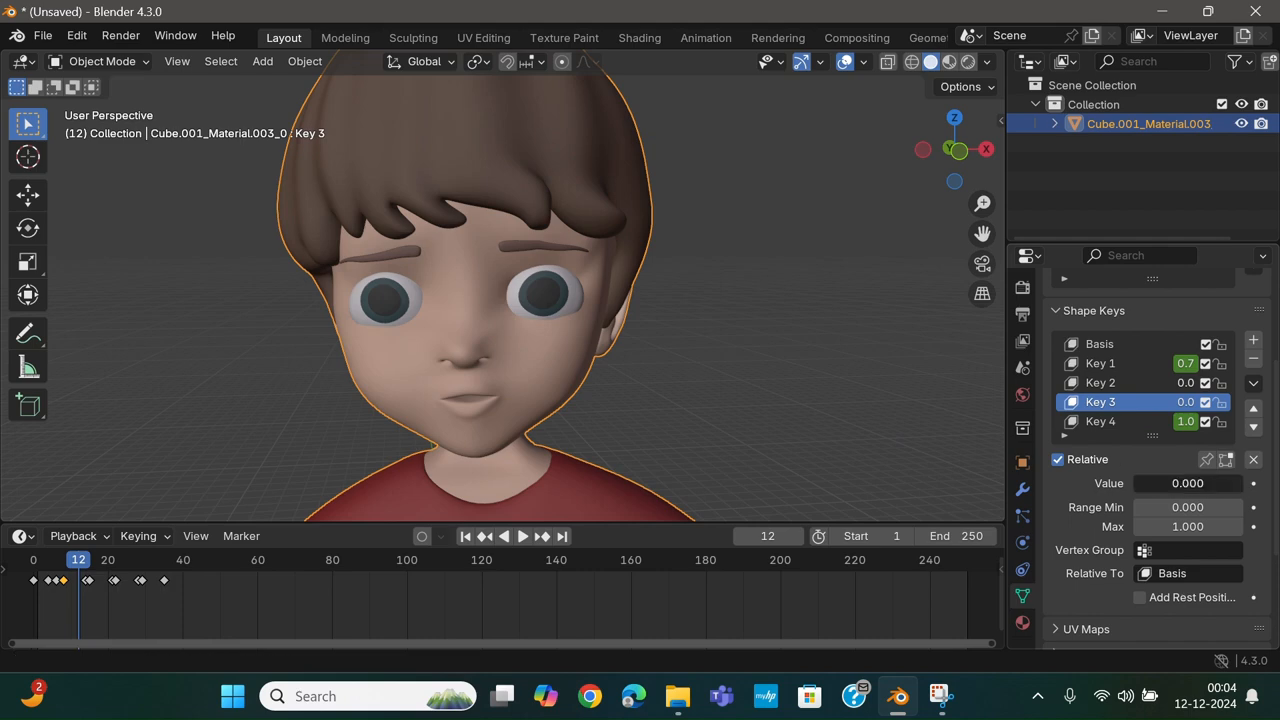
mouse_move(1136, 483)
left_mouse_down()
mouse_move(1244, 483)
mouse_move(1132, 483)
left_mouse_up()
left_click(1068, 385)
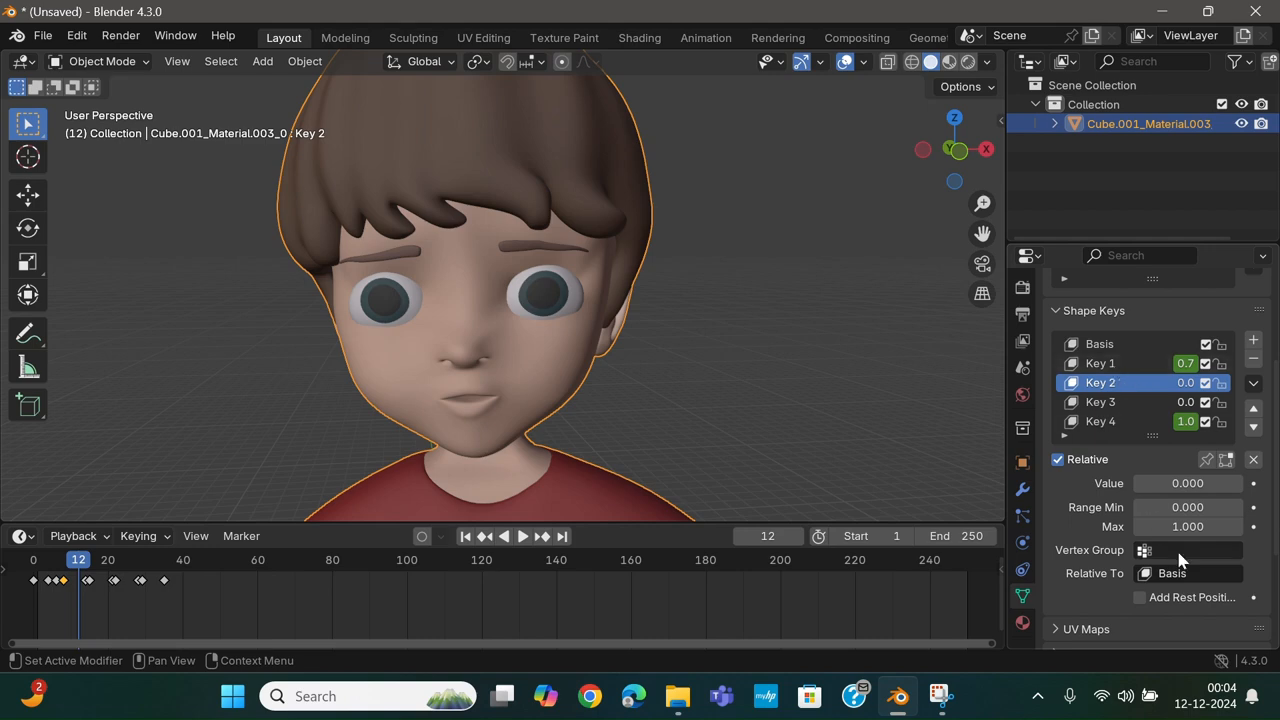
left_click(1253, 484)
- Set the Key 2 value to 1.000 at frame 18 and keyframe it
left_click_drag(95, 565, 101, 565)
left_click(1203, 484)
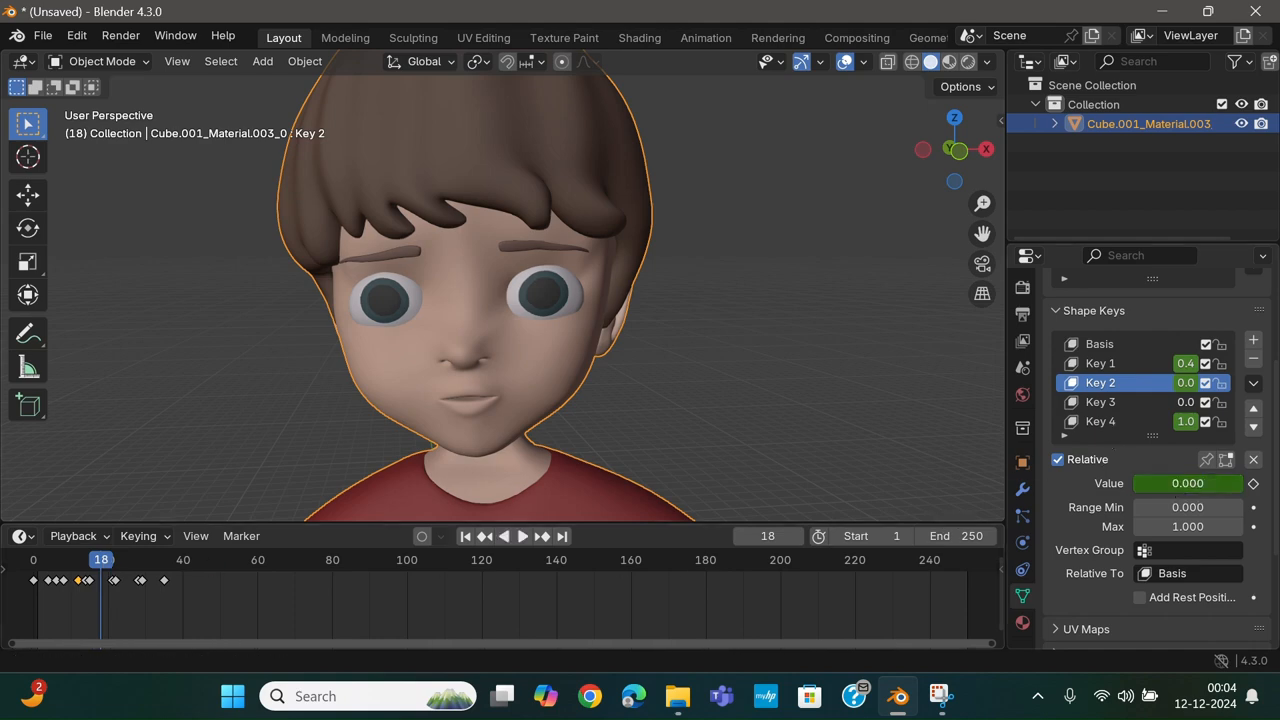
type("1")
key("Return")
left_click(1253, 484)
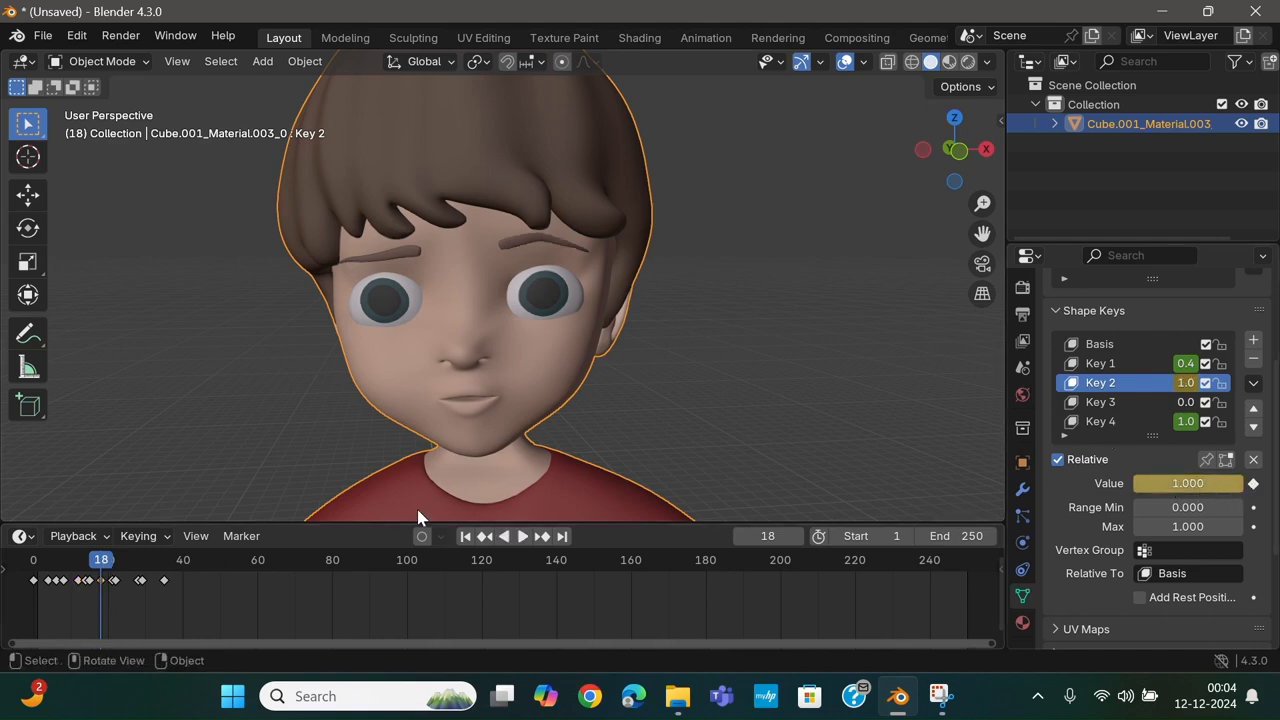
- Keyframe the Key 3 value at 0.000 on frame 24 and at 1.000 on frame 31
left_click(123, 560)
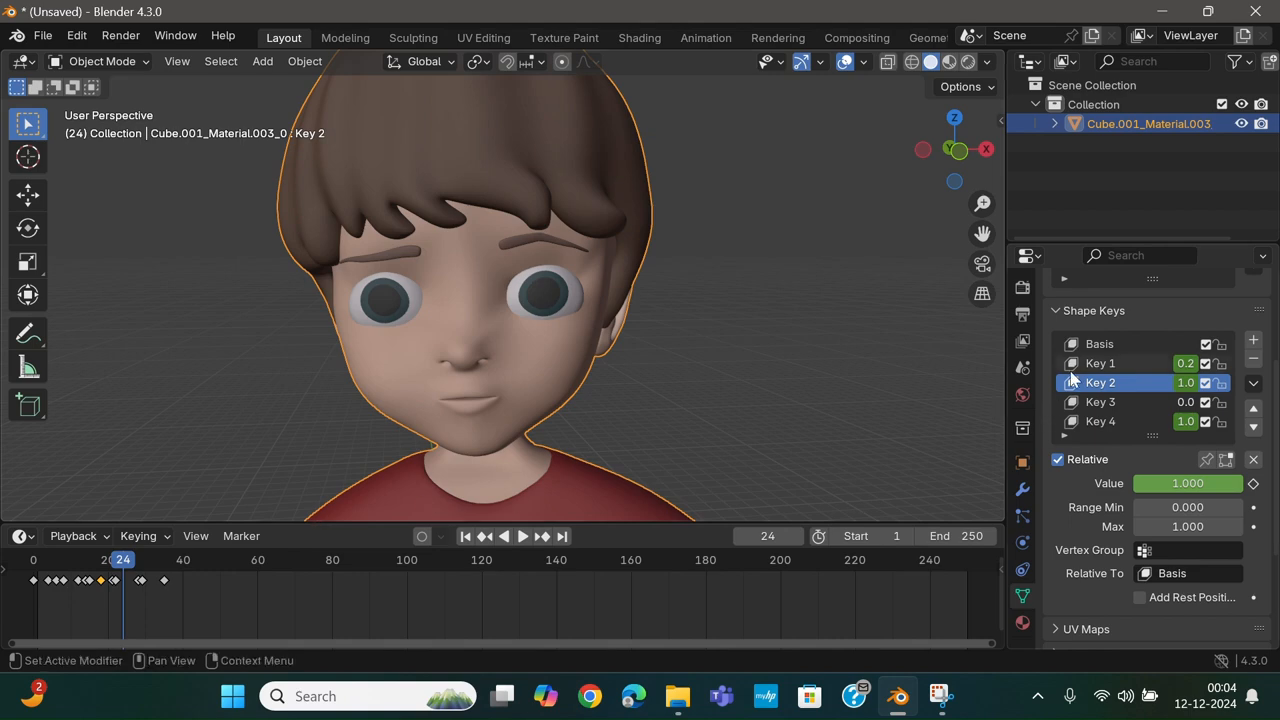
left_click(1097, 402)
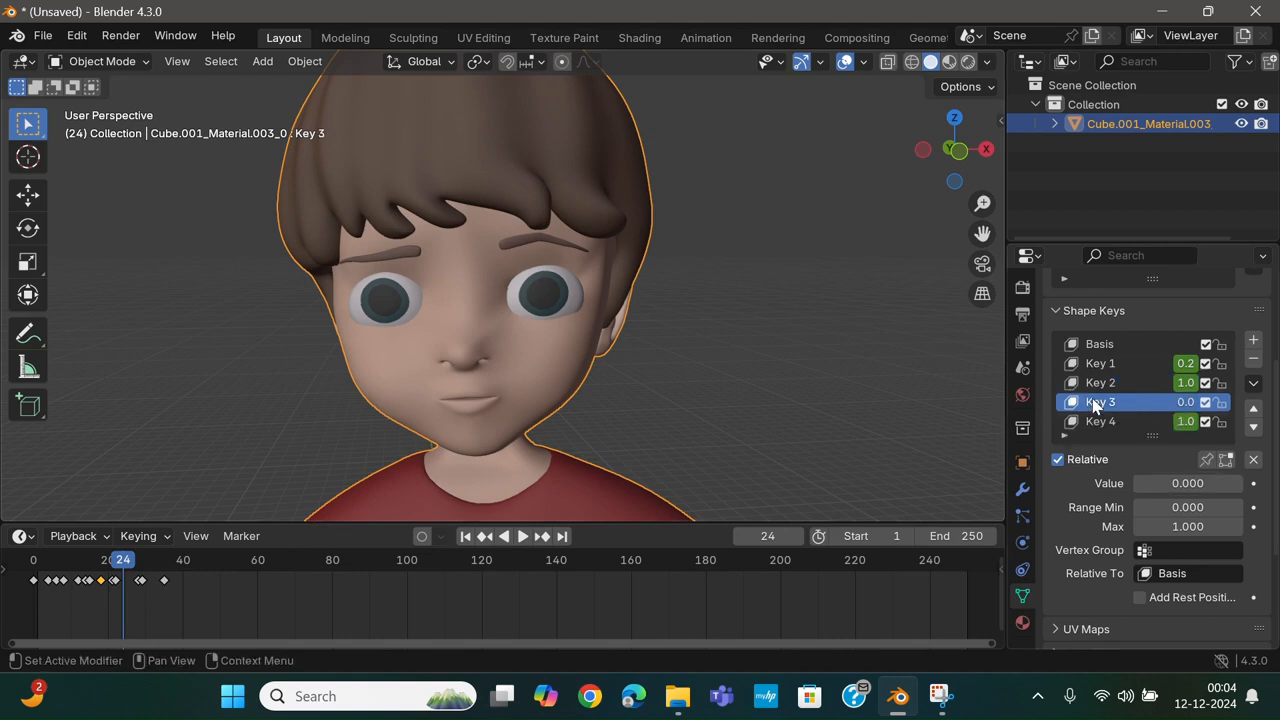
left_click(1253, 484)
left_click(149, 560)
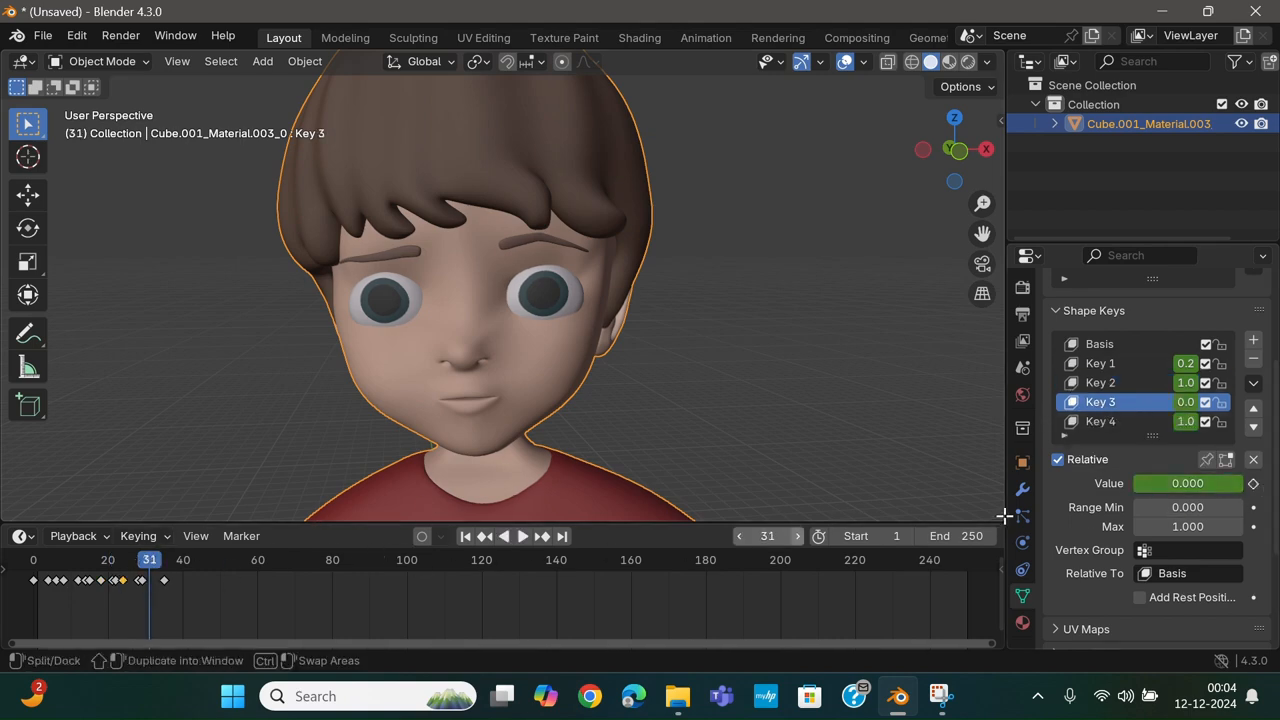
left_click_drag(1150, 484, 1243, 486)
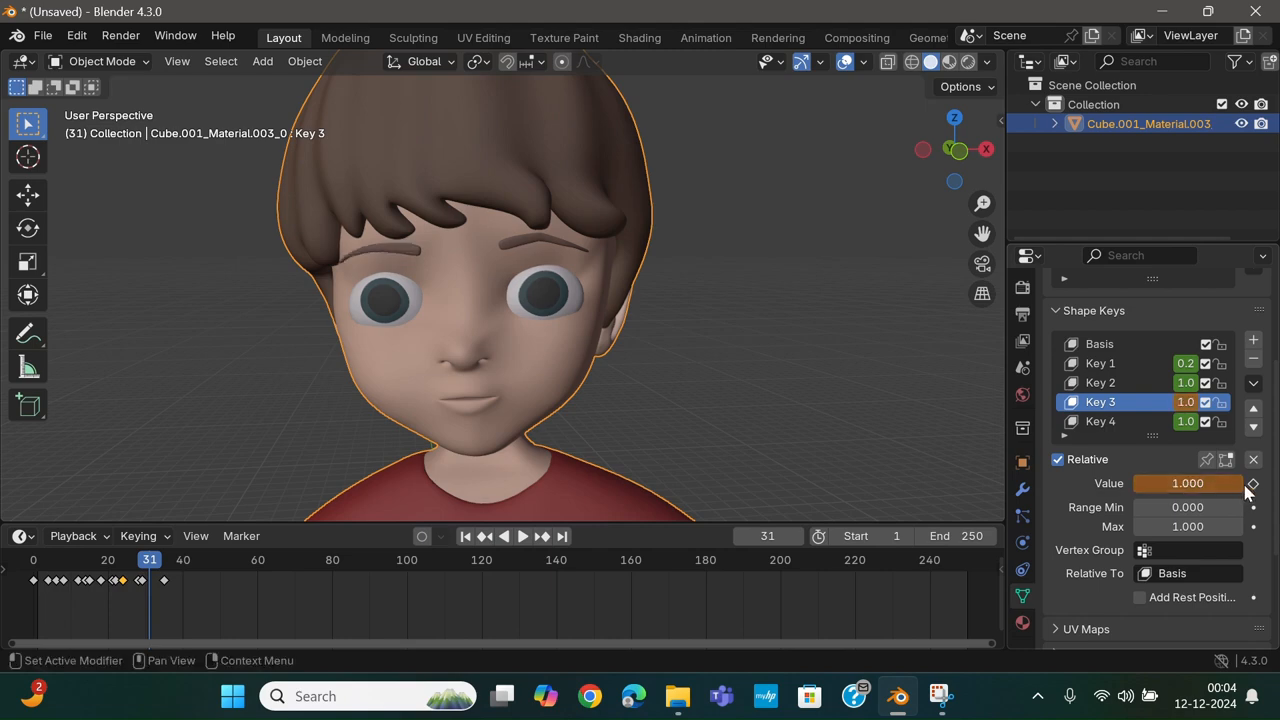
left_click(1253, 485)
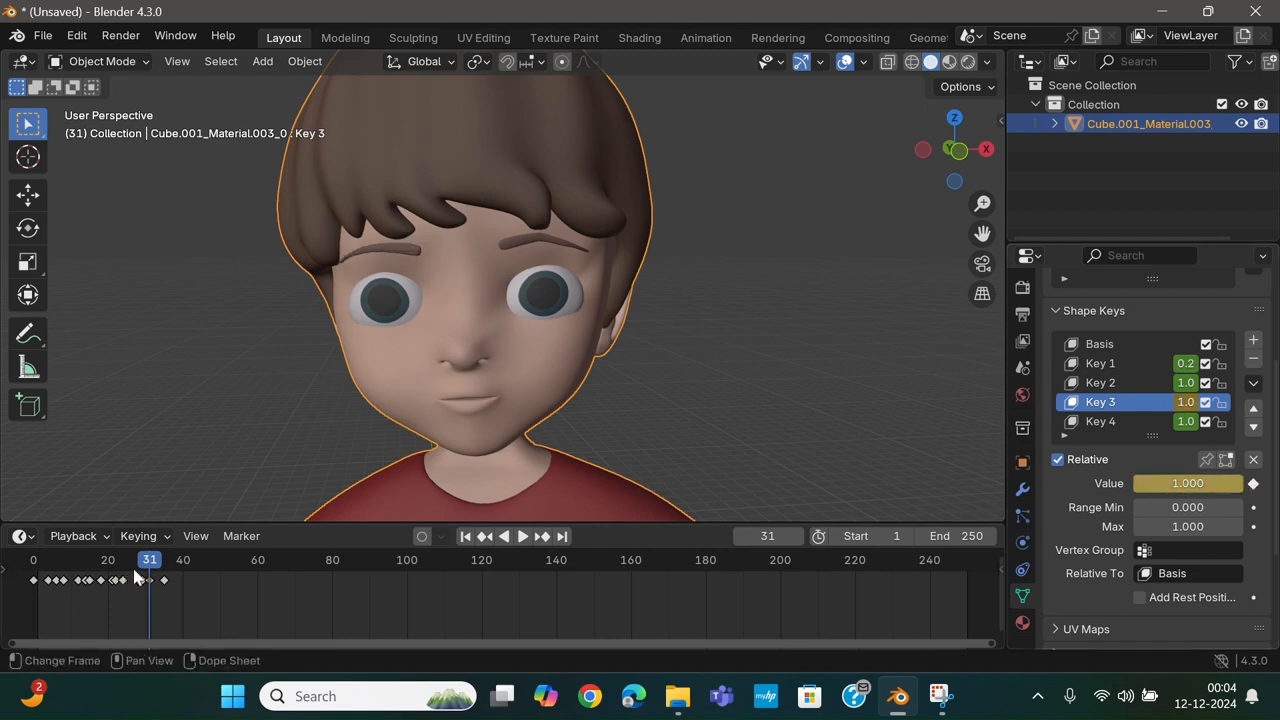
- Play the facial animation from the start of the timeline to review it, and leave the playhead at frame 34
left_click_drag(138, 565, 33, 568)
key("space")
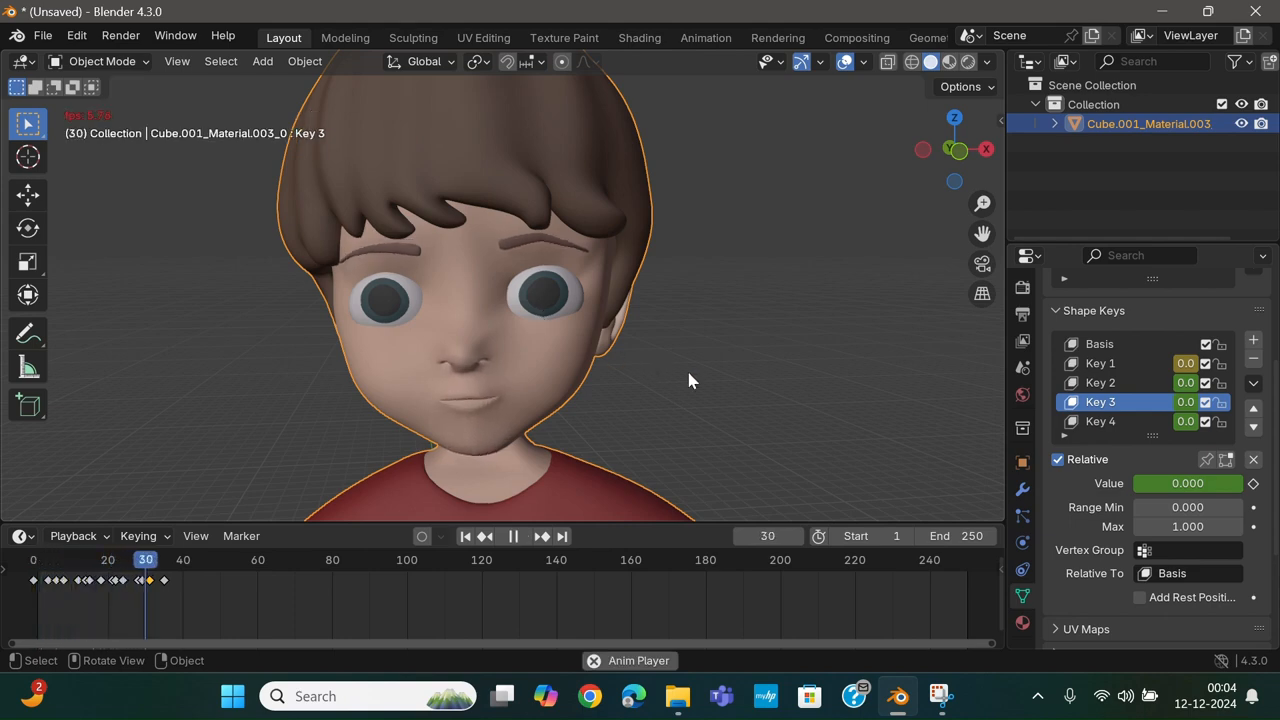
left_click(194, 560)
key("space")
left_click_drag(197, 563, 160, 562)
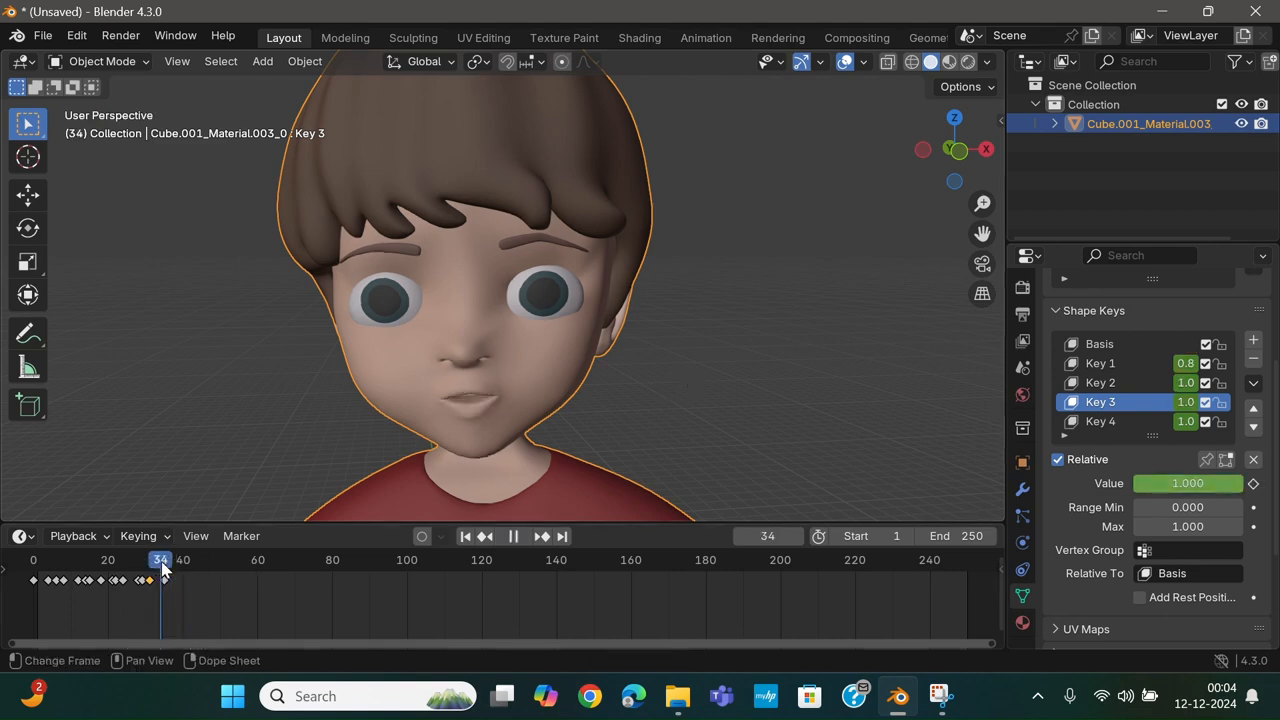
- Deselect the character mesh to view the face without its selection outline
scroll(1113, 391, "down", 3)
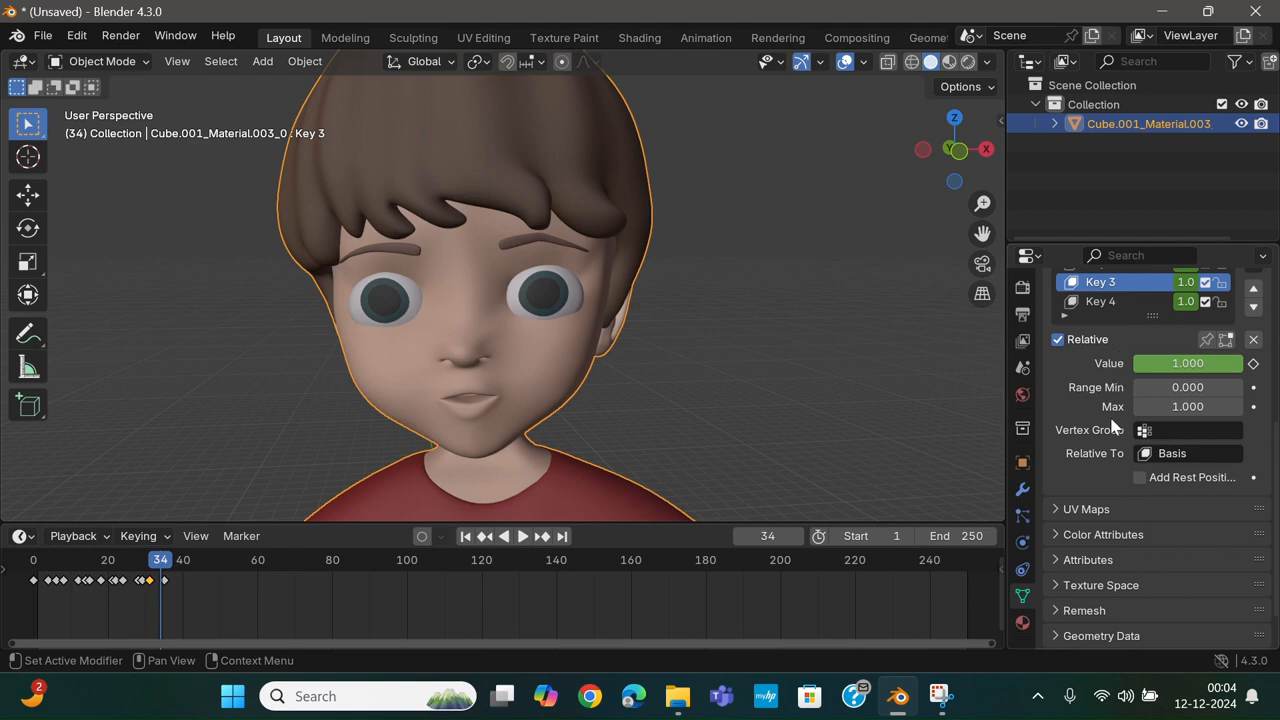
scroll(1113, 425, "up", 3)
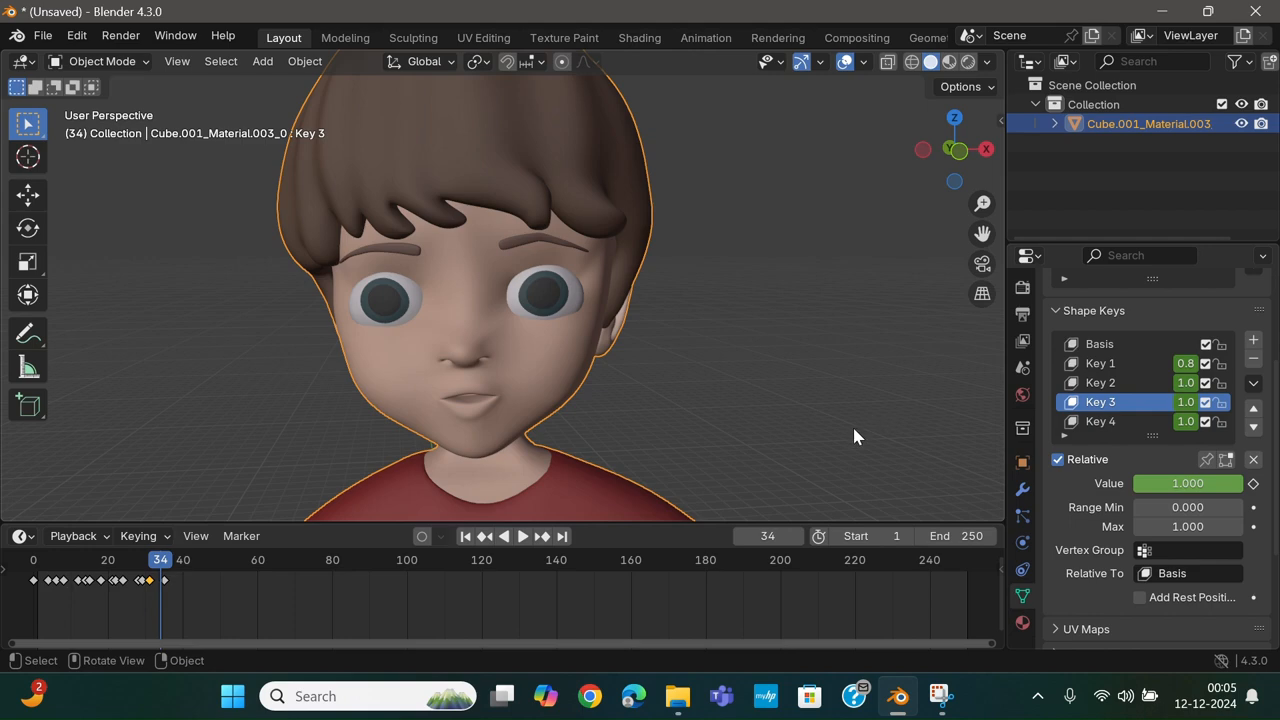
left_click(816, 418)
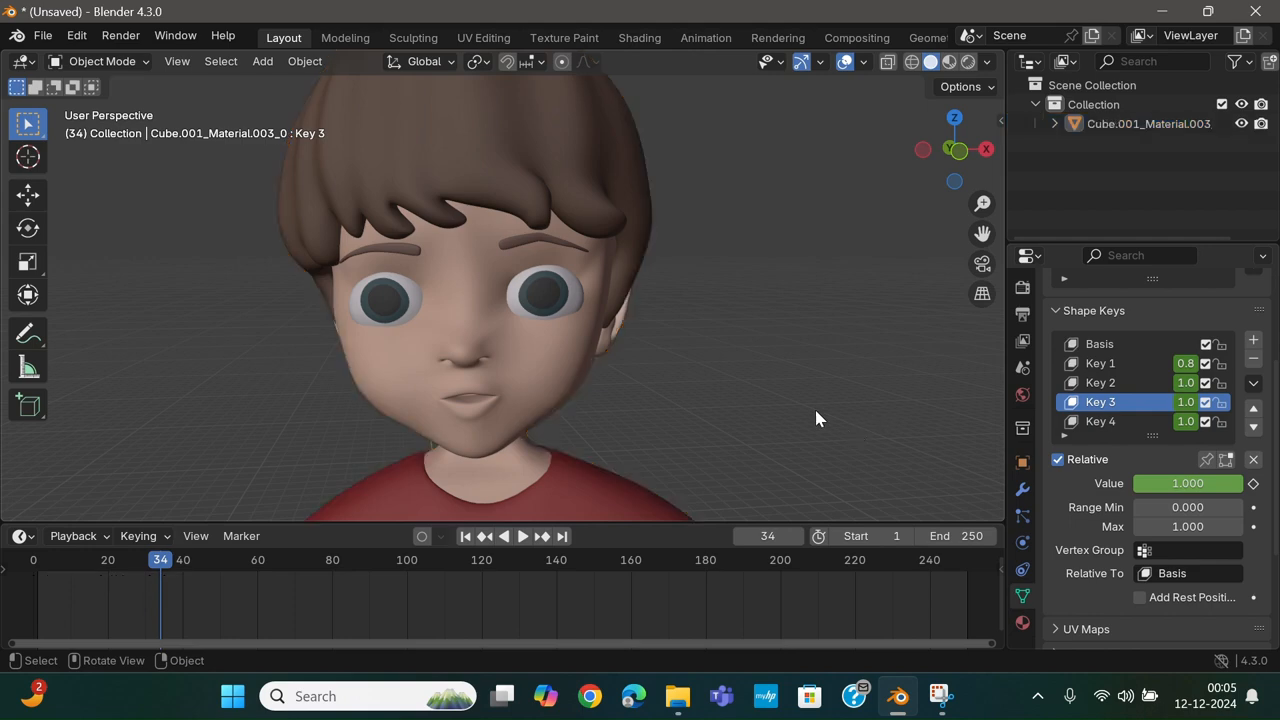